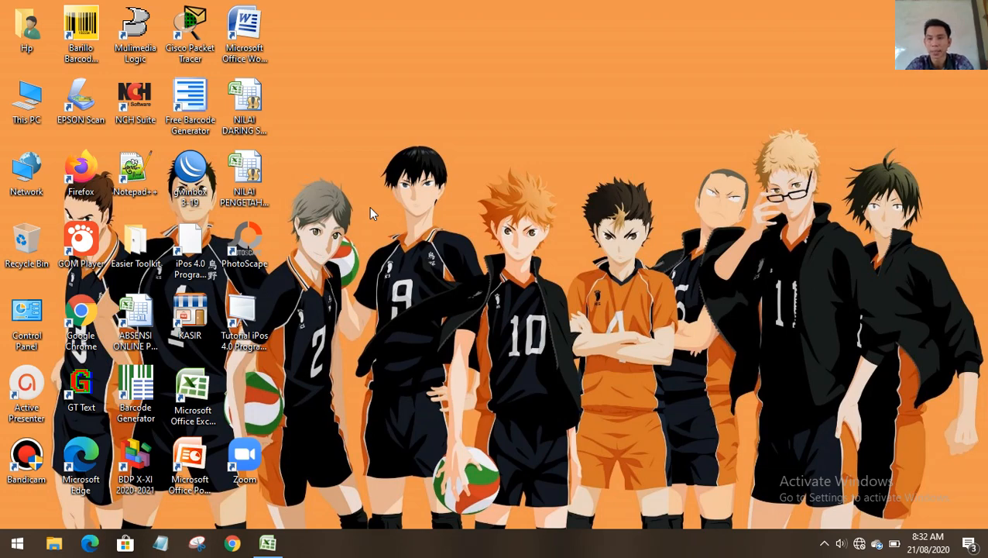
# Refresh the desktop a few times, then bring up the Excel 2007 sales workbook Book1.
pyautogui.rightClick(418, 140)
pyautogui.click(508, 185)
pyautogui.rightClick(492, 137)
pyautogui.click(521, 184)
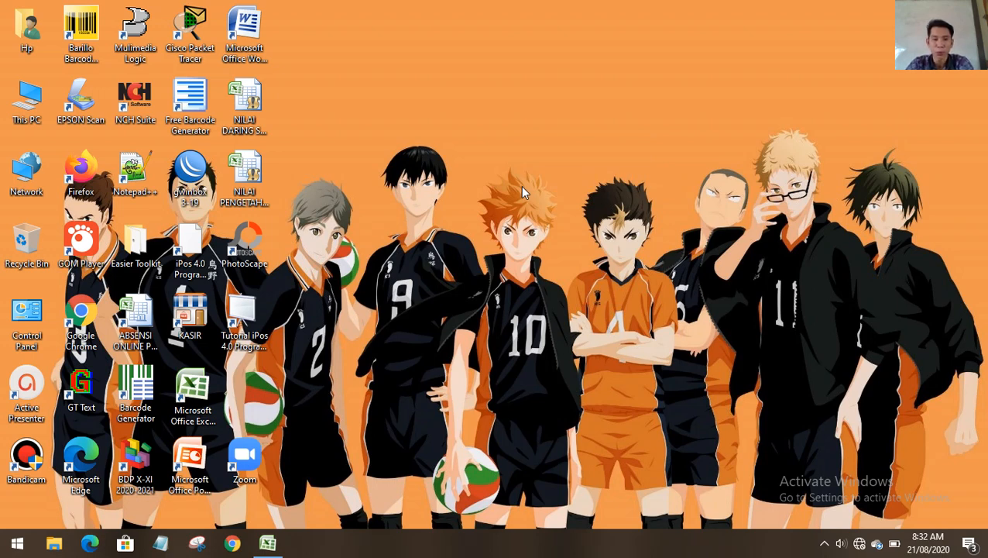
pyautogui.rightClick(497, 114)
pyautogui.click(536, 157)
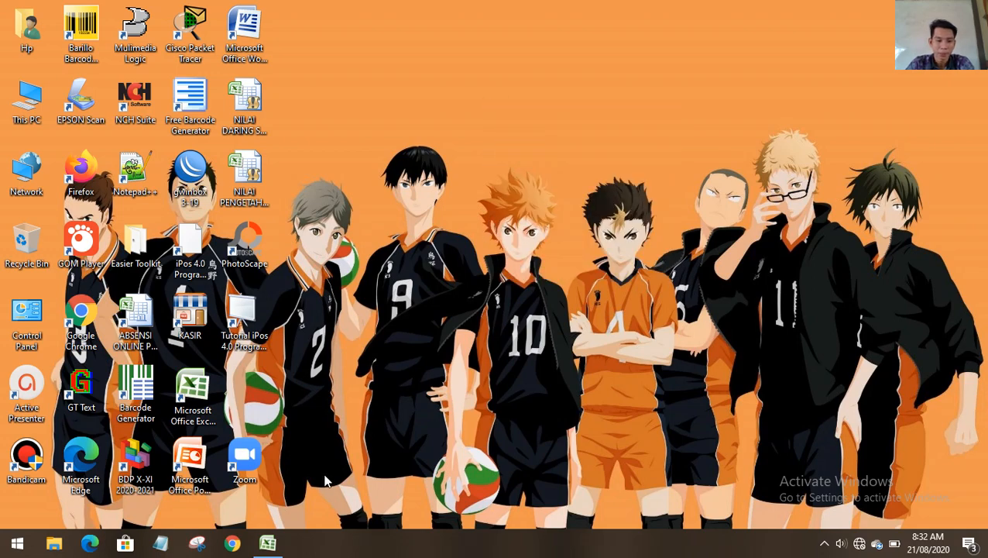
pyautogui.click(213, 383)
pyautogui.click(267, 544)
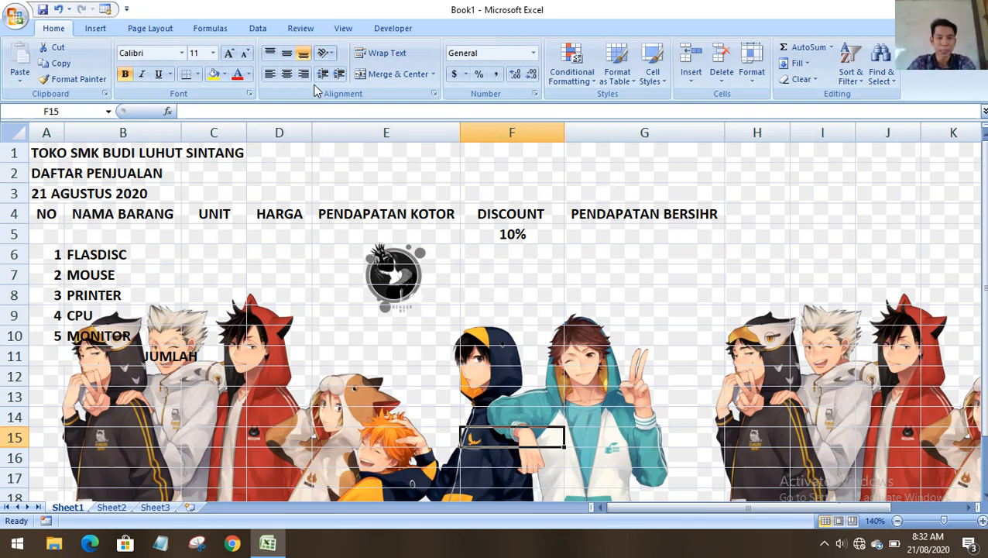
# Delete the sheet's background picture from the Page Layout tab.
pyautogui.click(171, 28)
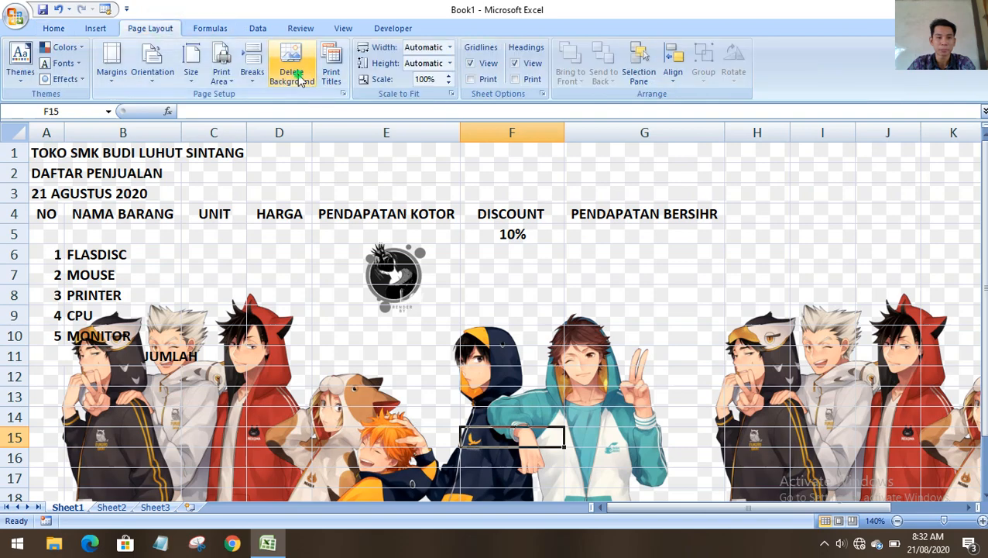
pyautogui.click(292, 71)
pyautogui.click(364, 280)
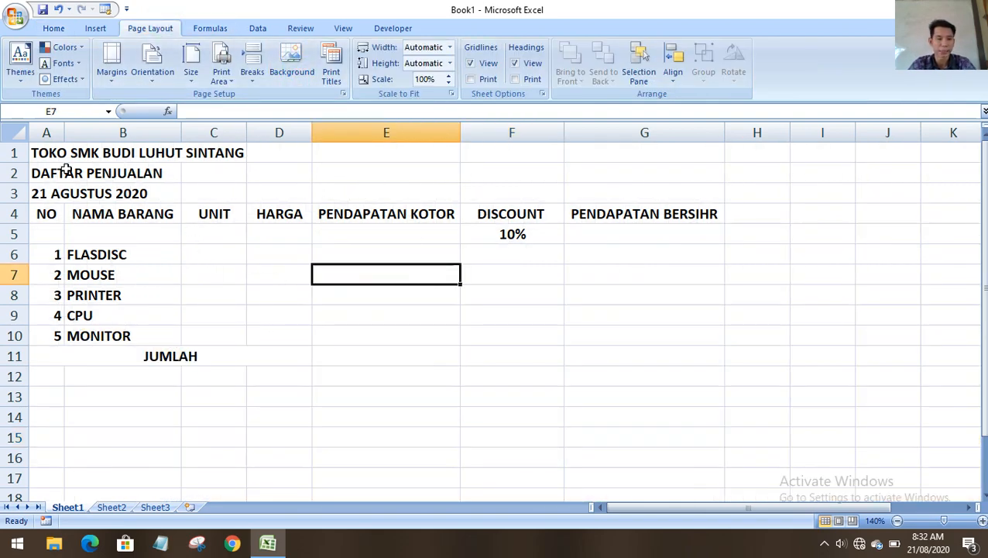
pyautogui.click(40, 152)
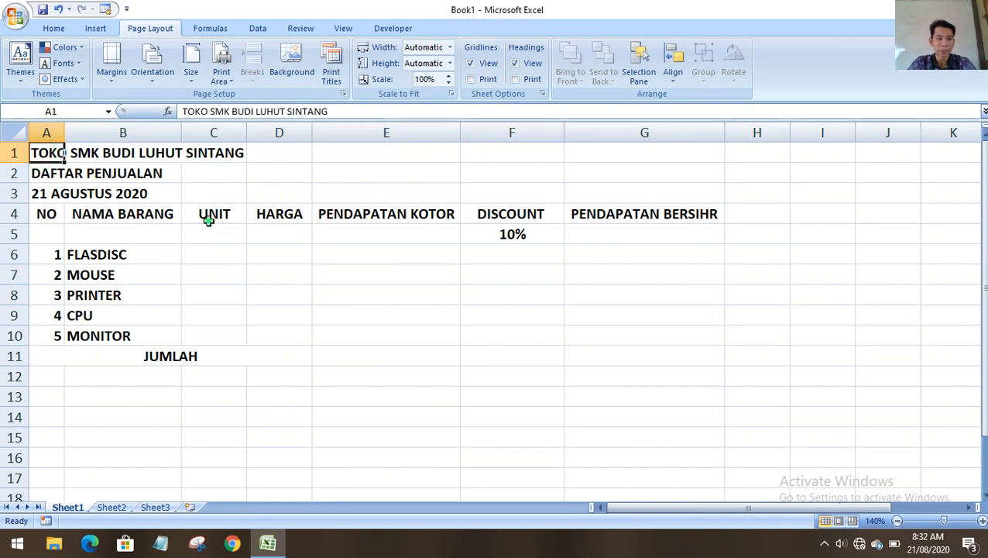
pyautogui.click(206, 217)
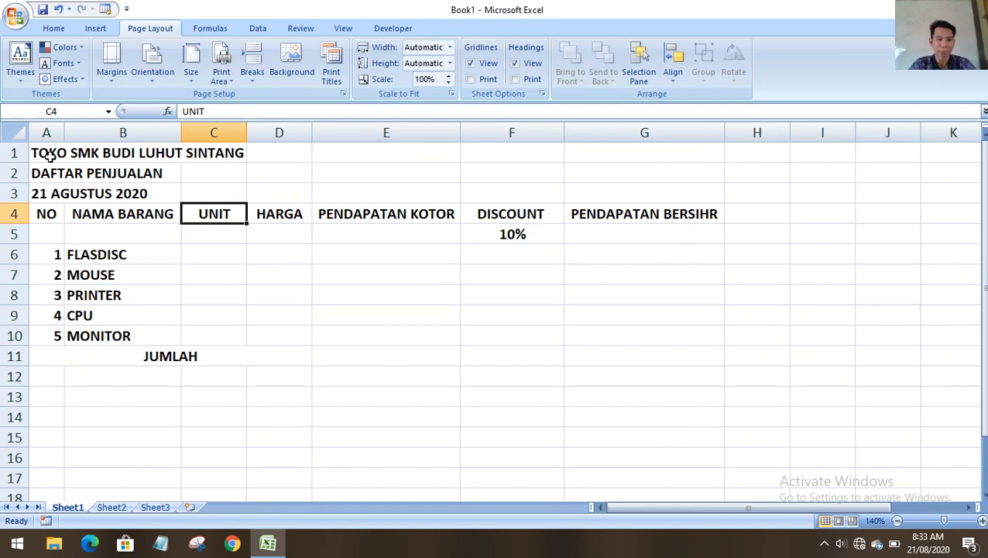
# Inspect the shop title in A1 and select the title row A1:G1.
pyautogui.doubleClick(36, 153)
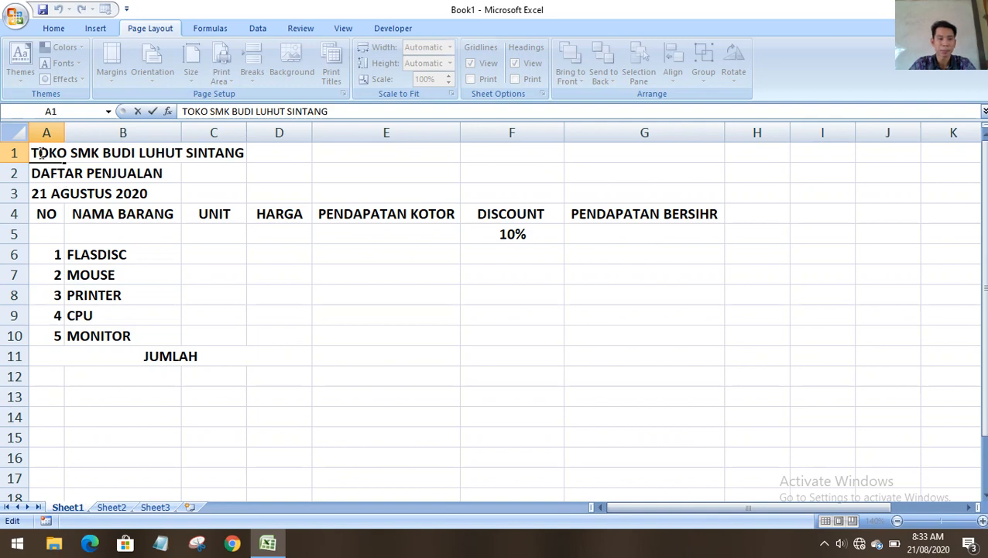
pyautogui.moveTo(69, 153); pyautogui.dragTo(263, 151)
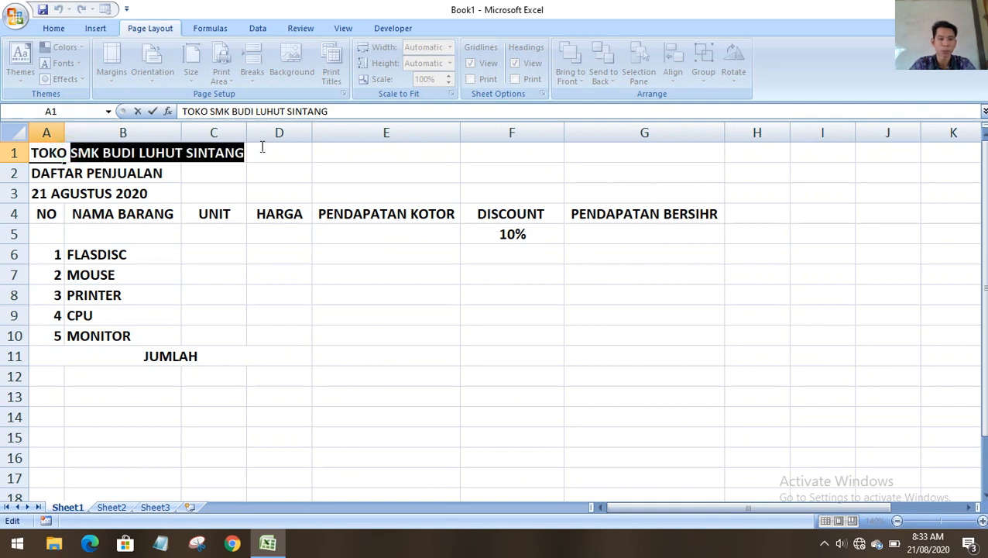
pyautogui.click(255, 176)
pyautogui.moveTo(44, 153); pyautogui.dragTo(677, 167)
pyautogui.click(505, 193)
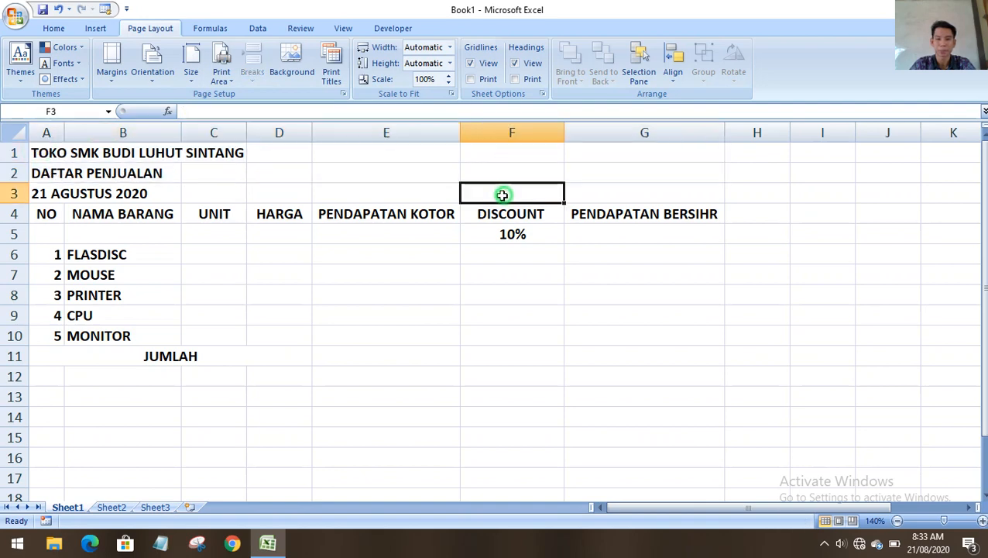
pyautogui.click(44, 153)
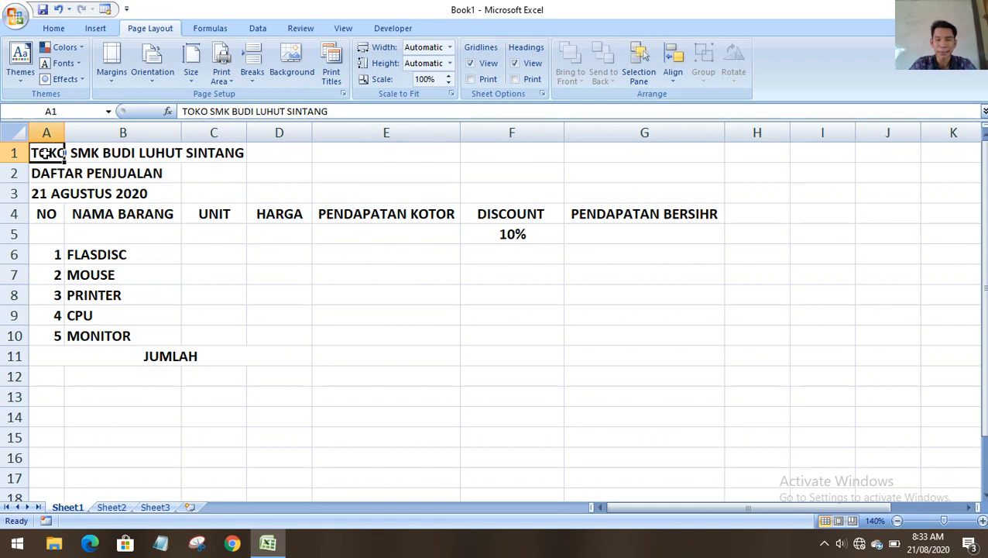
pyautogui.moveTo(44, 152); pyautogui.dragTo(716, 159)
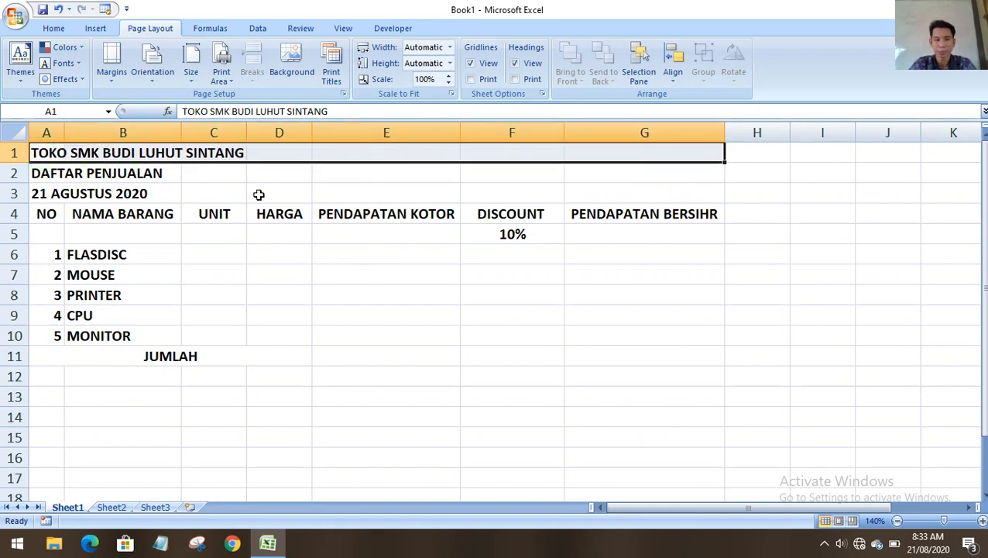
pyautogui.click(279, 291)
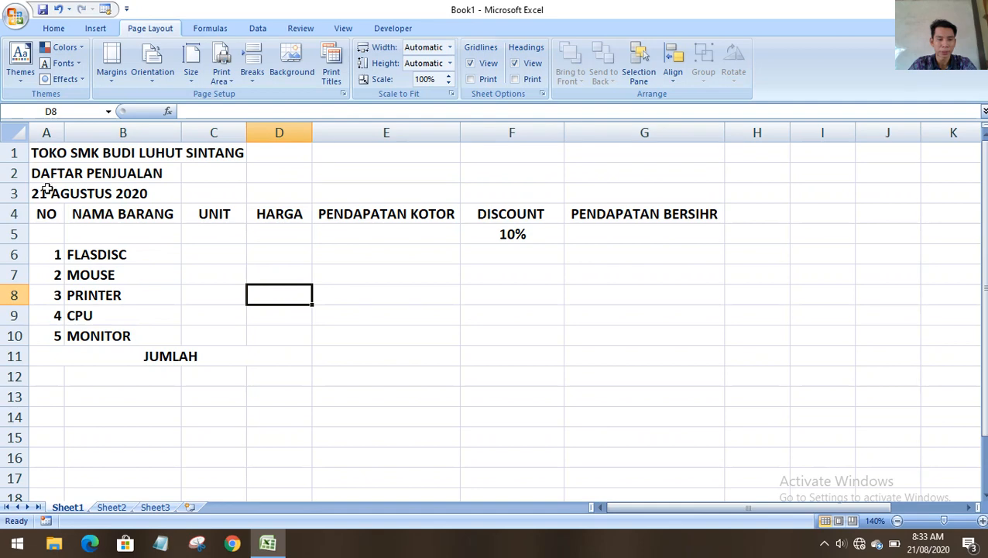
pyautogui.moveTo(37, 153); pyautogui.dragTo(646, 155)
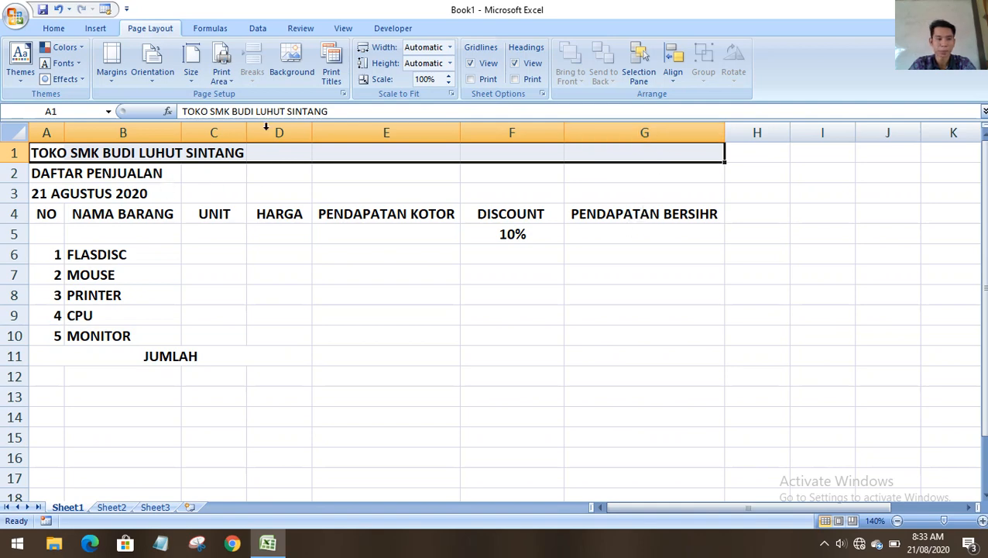
pyautogui.click(53, 28)
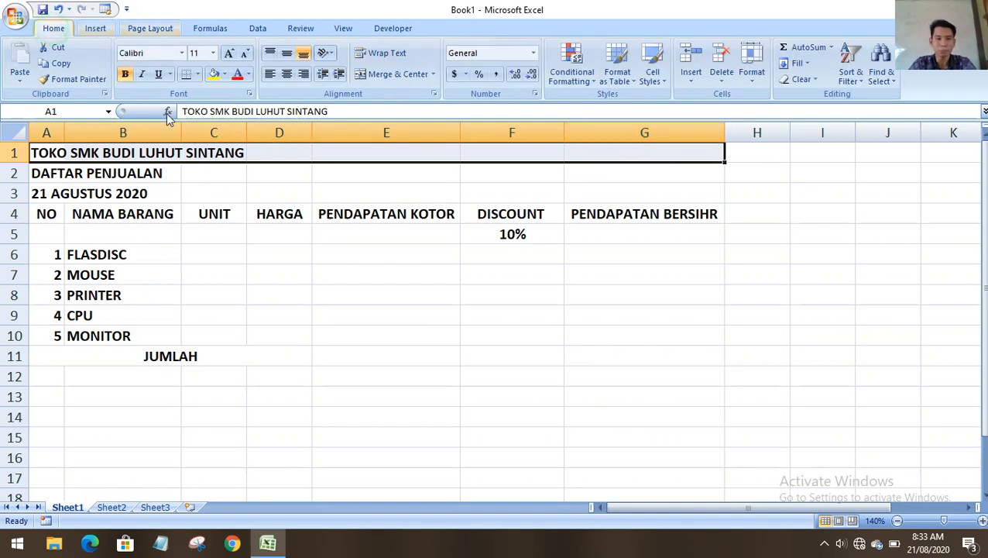
# Merge & Center A1:G1, A2:G2 and A3:G3, then select the three merged title rows.
pyautogui.click(385, 78)
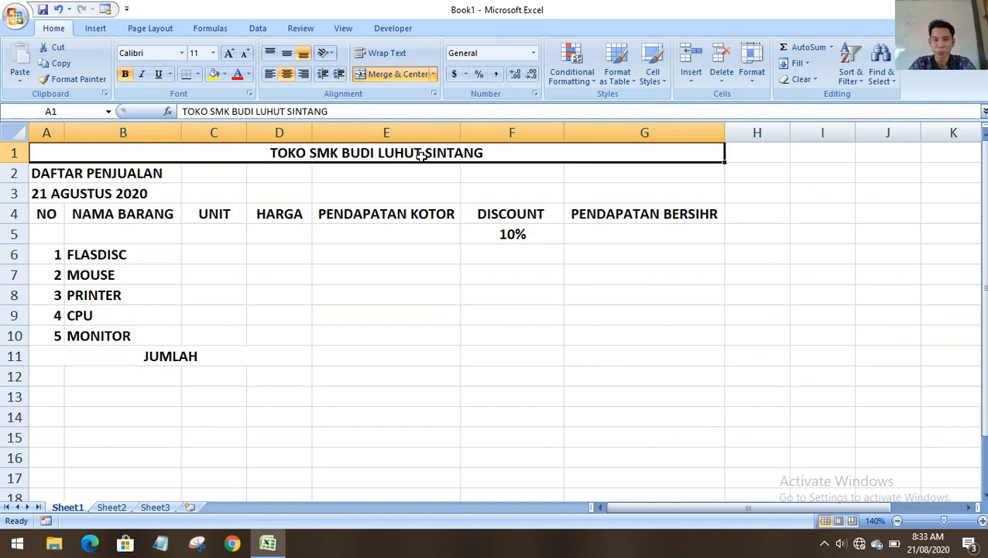
pyautogui.moveTo(35, 172); pyautogui.dragTo(644, 177)
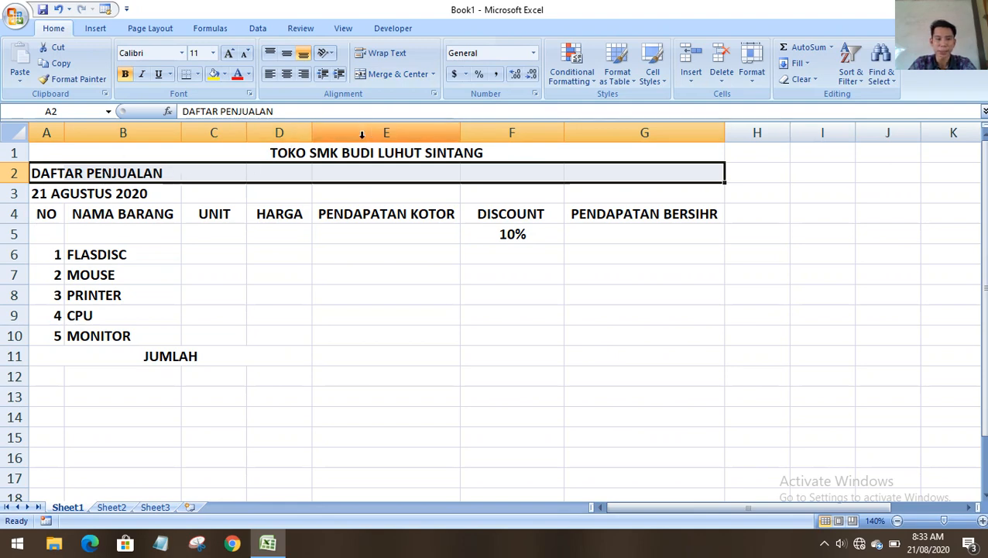
pyautogui.click(378, 74)
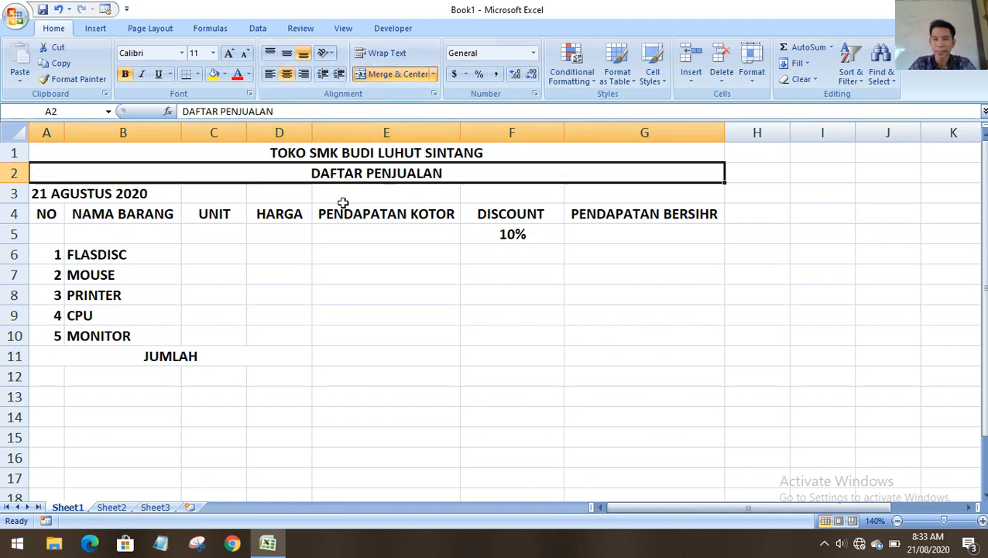
pyautogui.moveTo(43, 193); pyautogui.dragTo(611, 187)
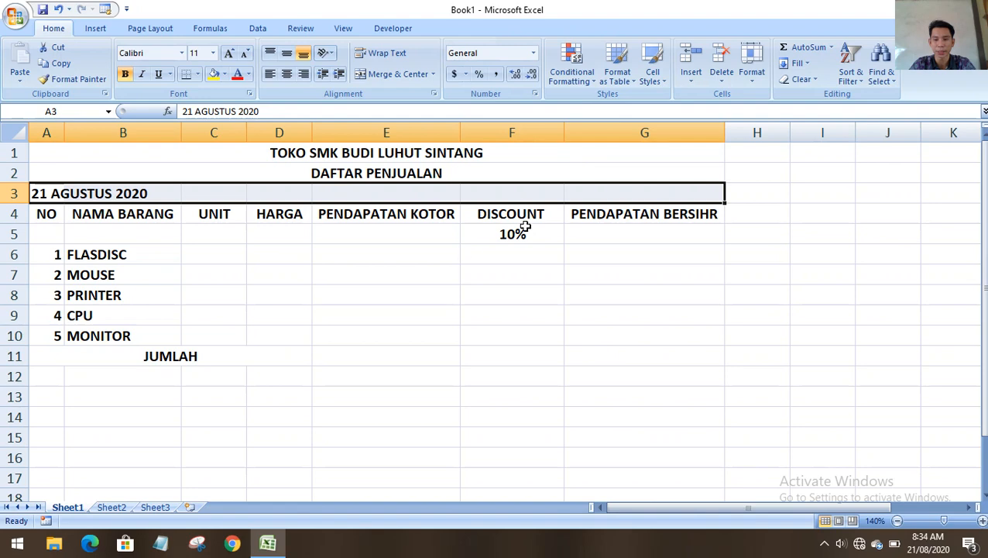
pyautogui.click(395, 73)
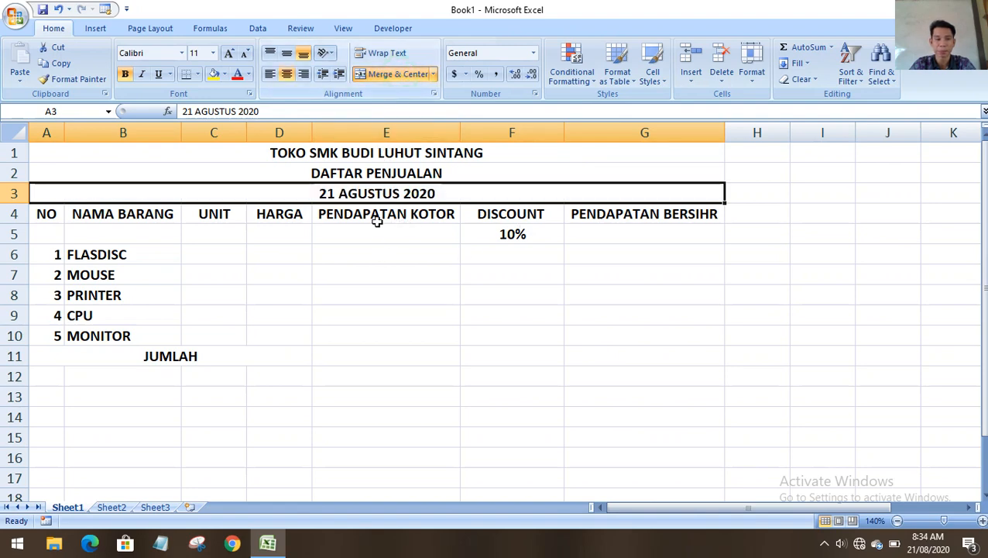
pyautogui.click(154, 157)
pyautogui.moveTo(151, 179); pyautogui.dragTo(151, 189)
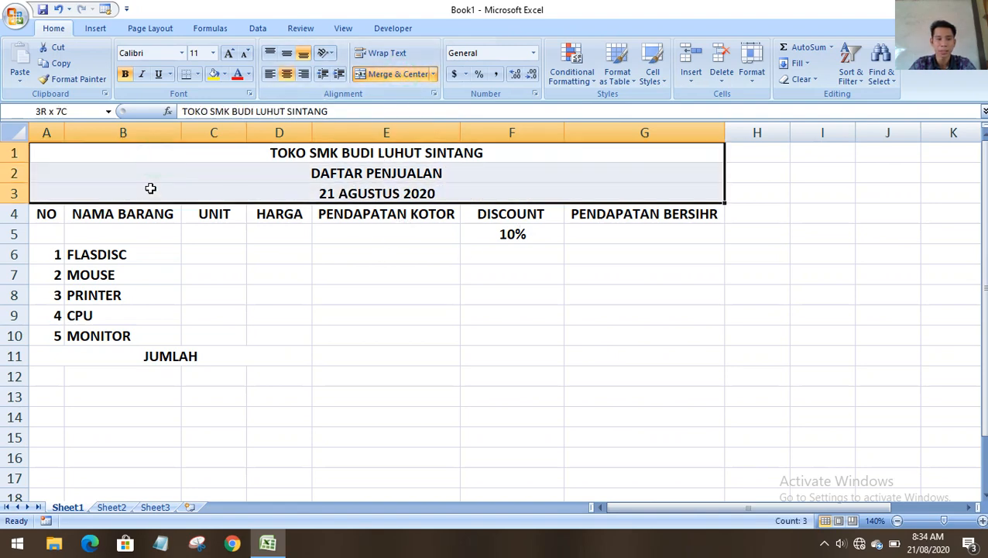
# Apply the Arial Black font to the title rows A1:G3.
pyautogui.click(182, 52)
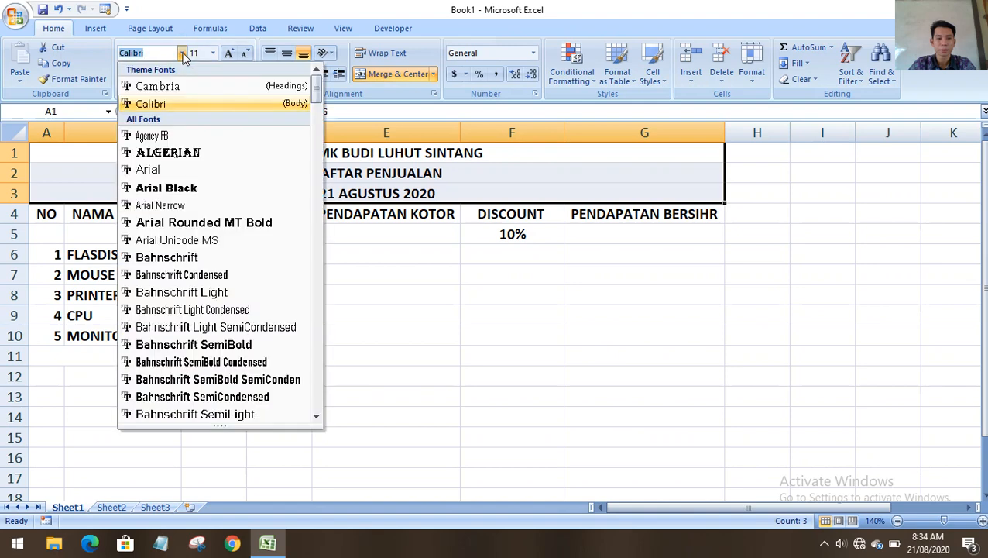
pyautogui.click(183, 189)
pyautogui.click(318, 306)
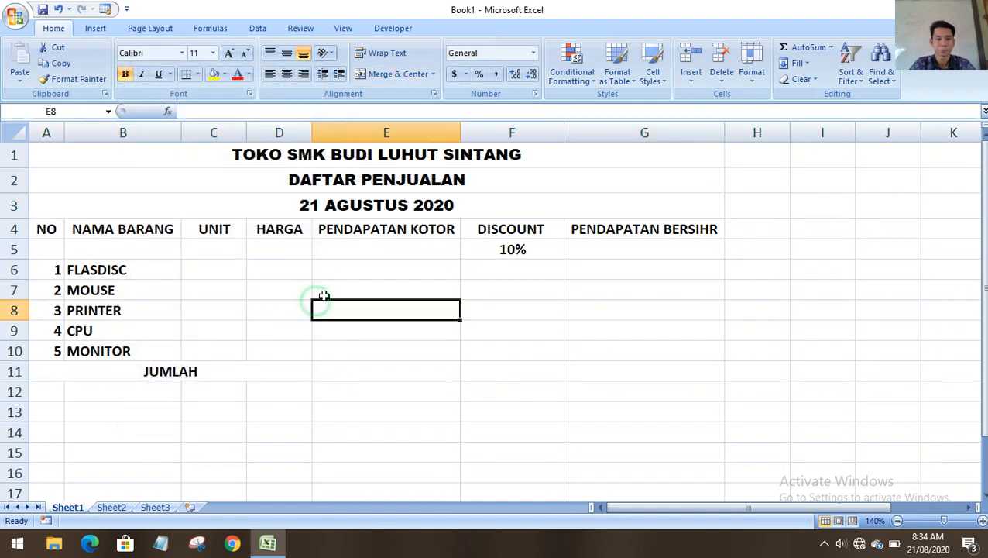
# Go through the NO to PENDAPATAN KOTOR header cells and scroll to review the table.
pyautogui.click(37, 224)
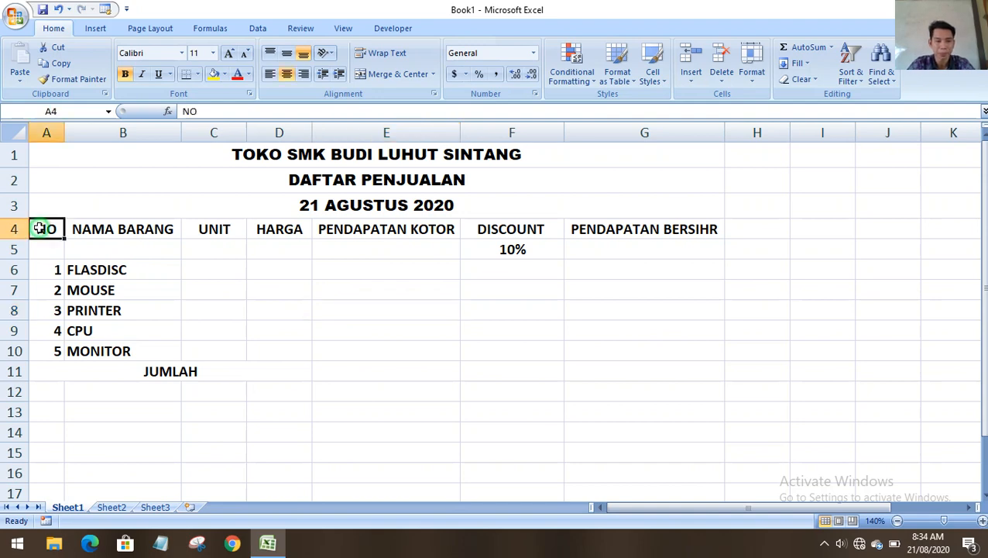
pyautogui.click(104, 223)
pyautogui.click(194, 224)
pyautogui.click(278, 225)
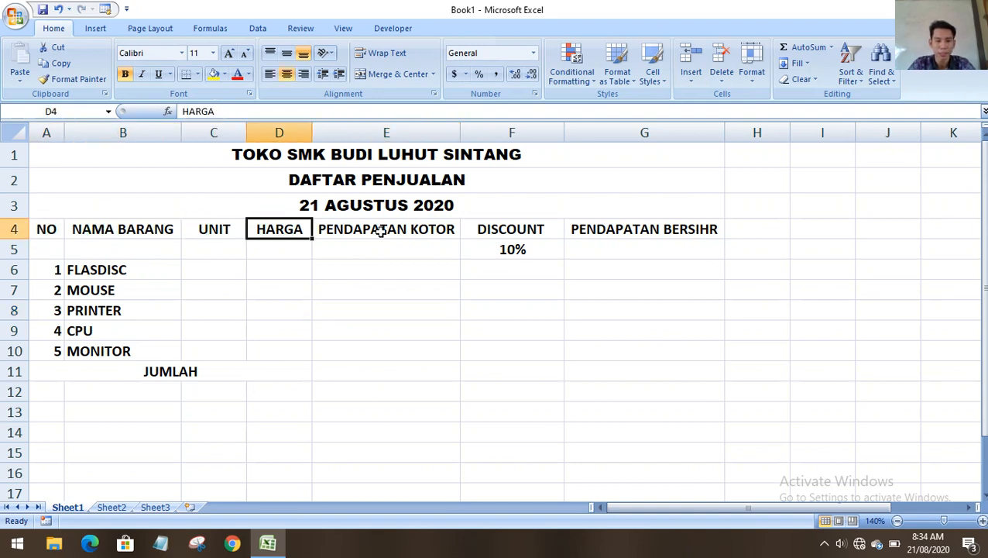
pyautogui.click(378, 227)
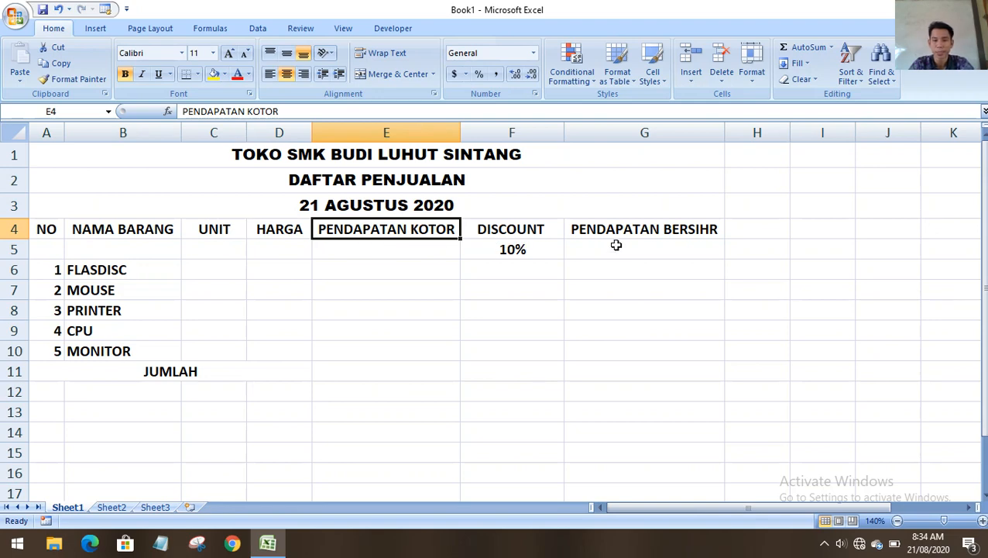
pyautogui.click(641, 290)
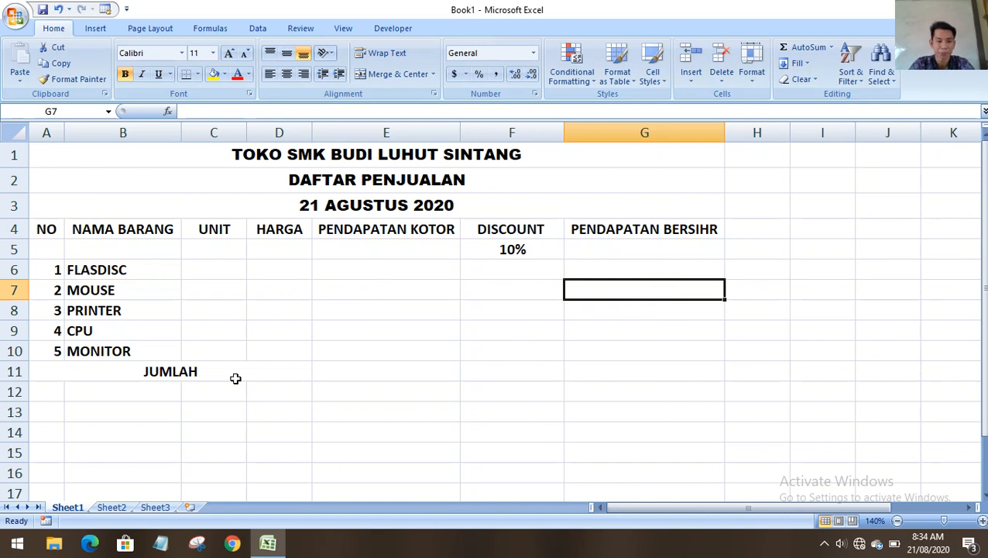
pyautogui.scroll(-2, 234, 377)
pyautogui.scroll(2, 236, 370)
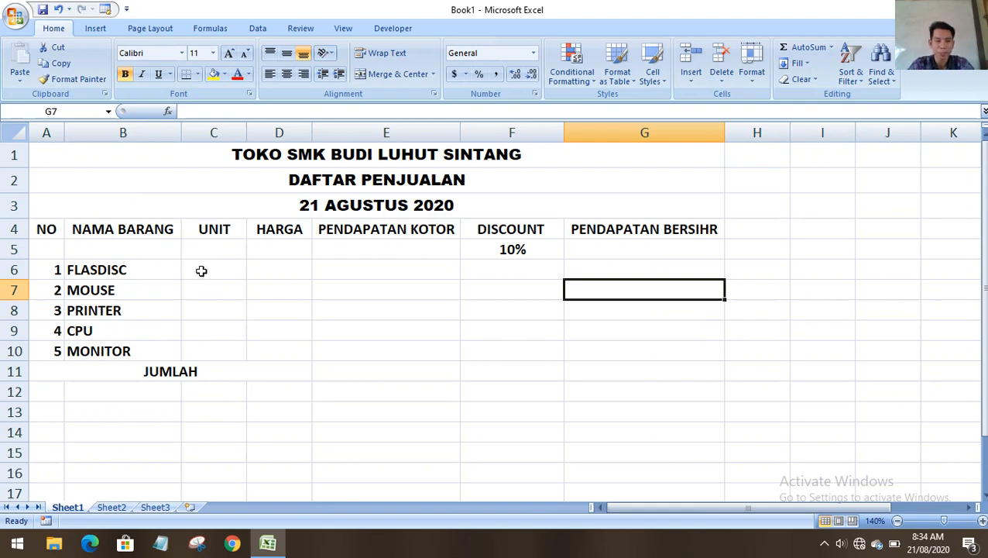
# Point out the title rows 1–2 and columns A–C by selecting them.
pyautogui.moveTo(33, 155); pyautogui.dragTo(79, 196)
pyautogui.click(49, 229)
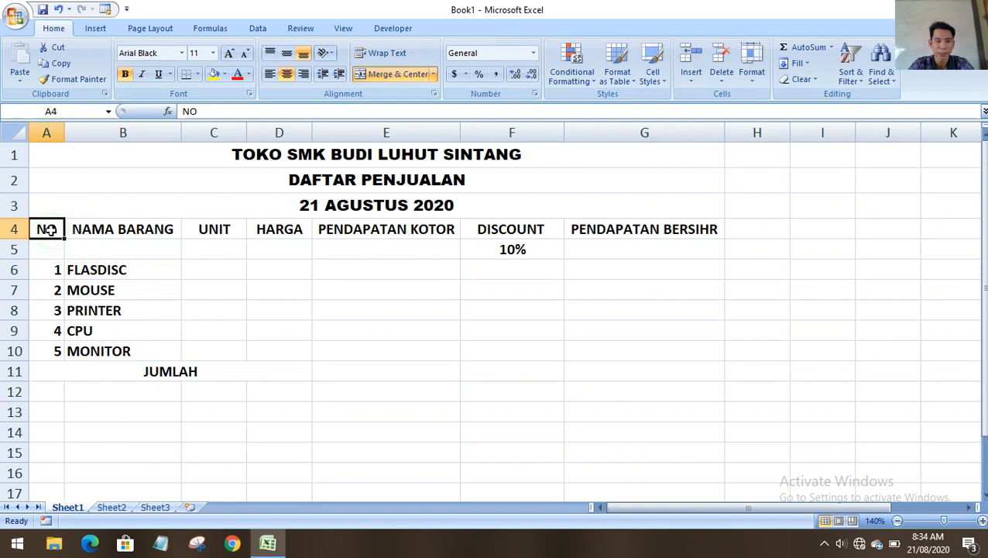
pyautogui.click(14, 155)
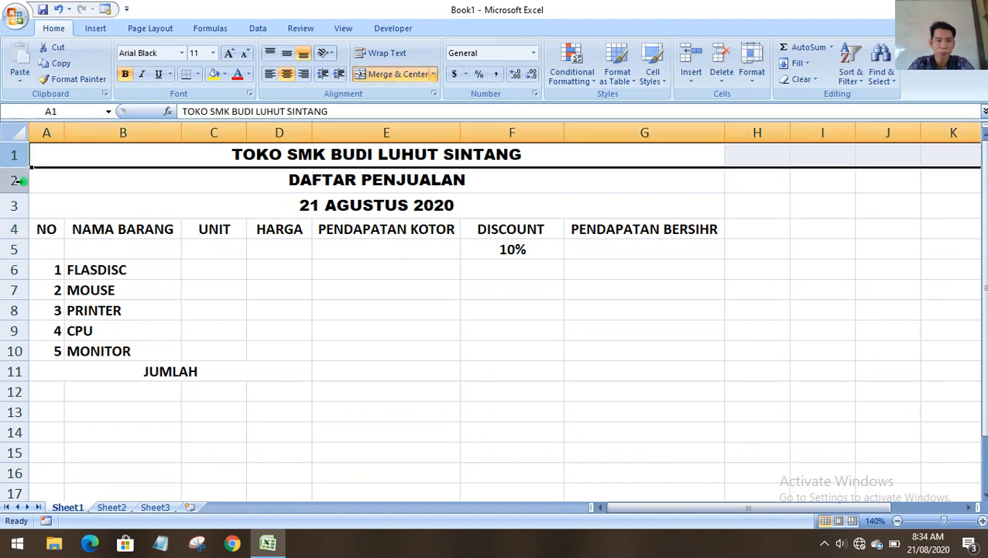
pyautogui.click(13, 180)
pyautogui.click(44, 132)
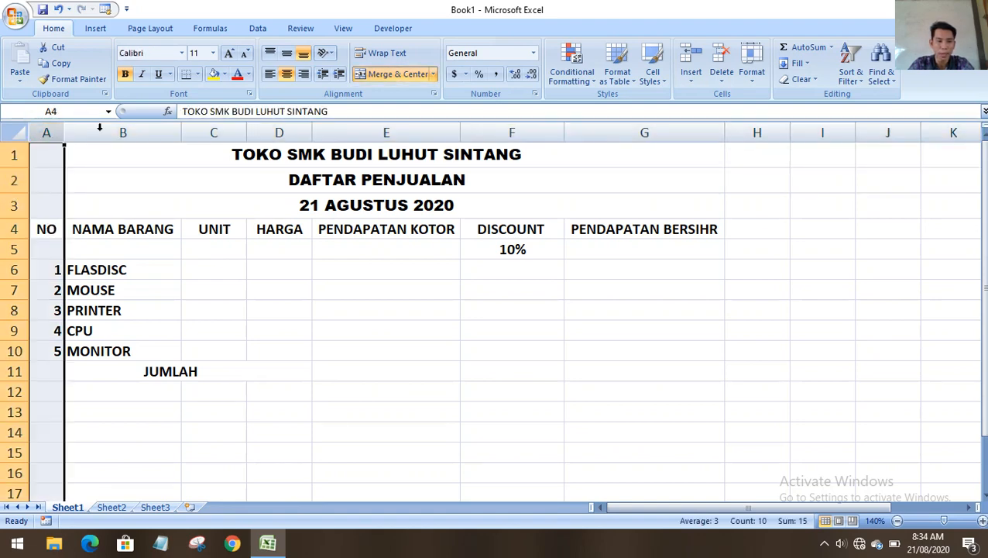
pyautogui.click(123, 133)
pyautogui.click(229, 133)
# Point out columns D–G, title rows 1–3 and the MOUSE item cell.
pyautogui.click(262, 132)
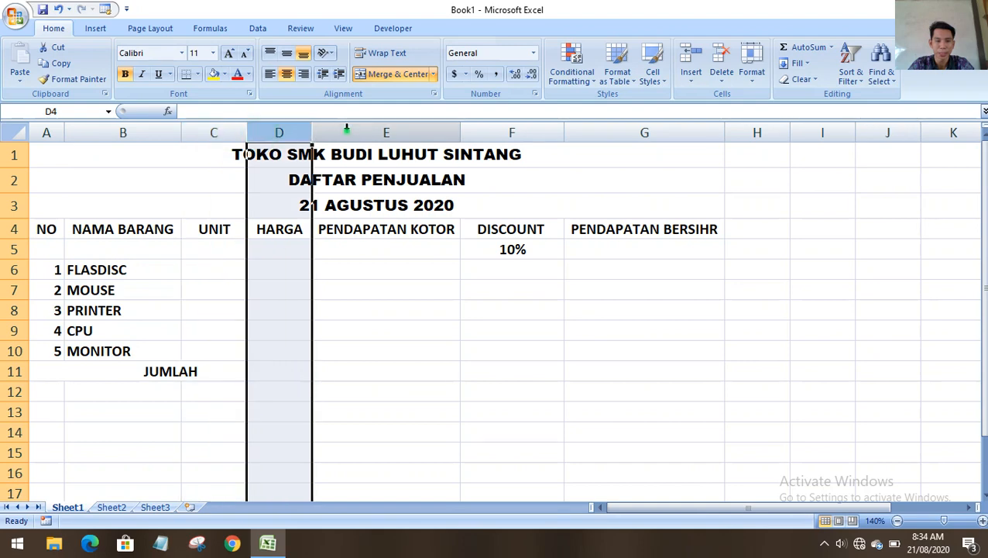
pyautogui.click(388, 132)
pyautogui.click(512, 132)
pyautogui.click(624, 132)
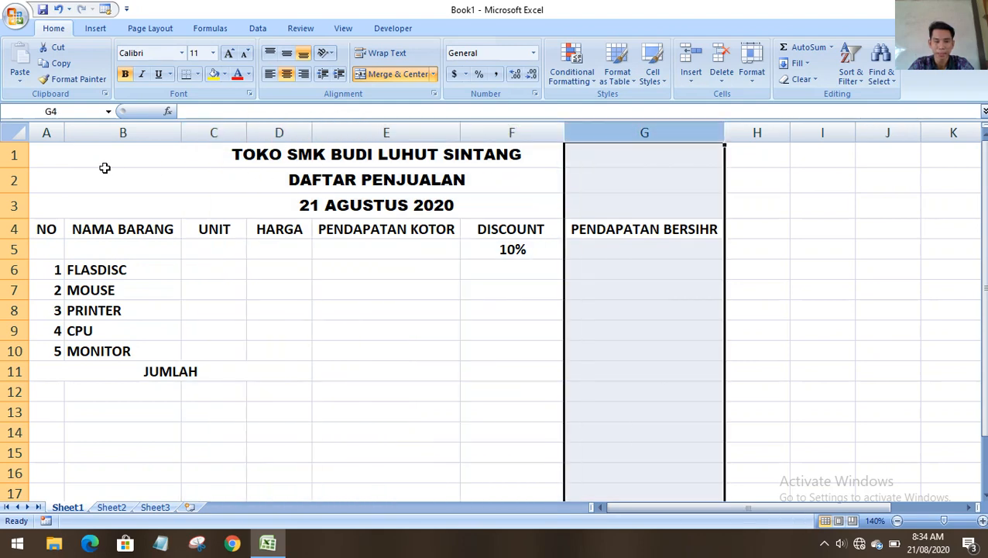
pyautogui.click(13, 154)
pyautogui.click(14, 180)
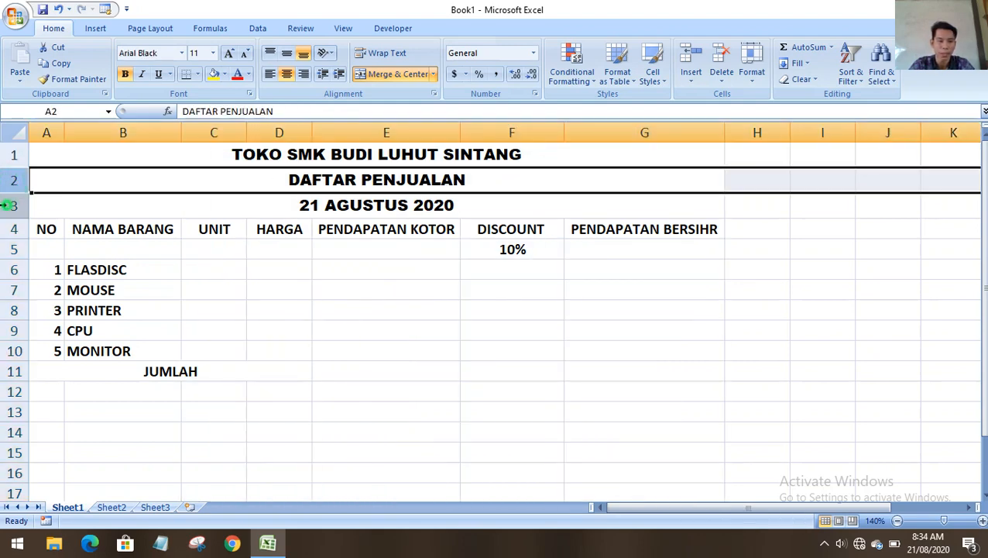
pyautogui.click(14, 205)
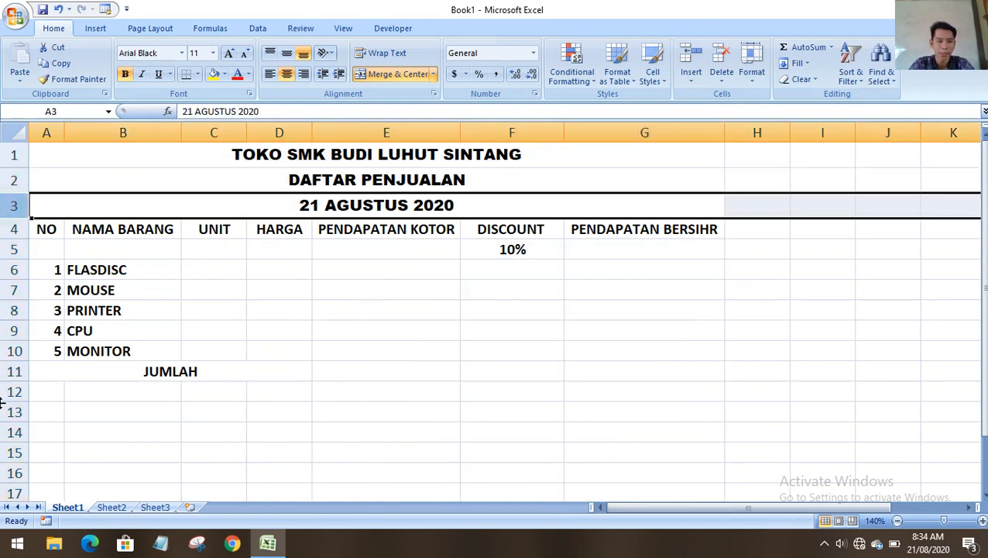
pyautogui.click(169, 289)
# Merge and middle-align the NO (A4:A5) and NAMA BARANG (B4:B5) headers.
pyautogui.moveTo(48, 228); pyautogui.dragTo(50, 248)
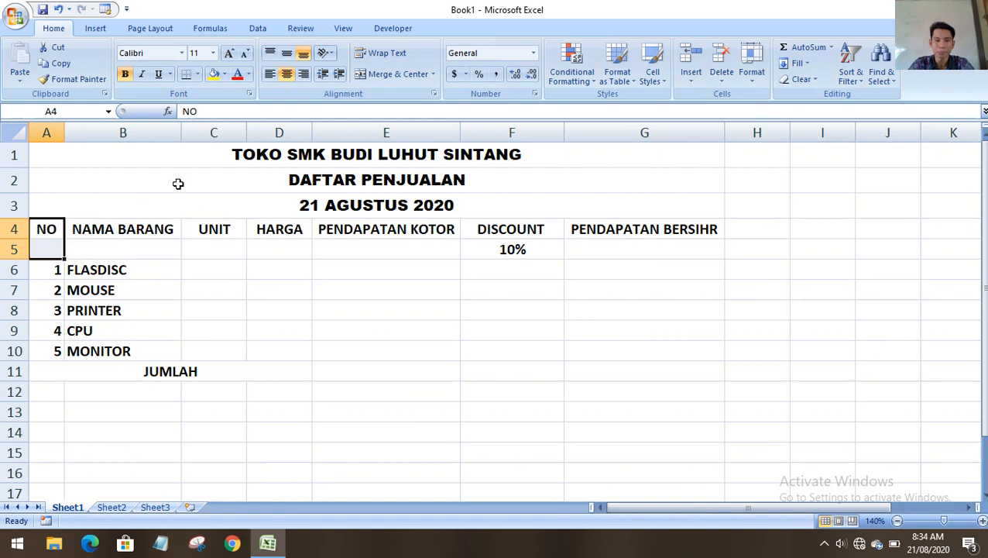
pyautogui.click(371, 74)
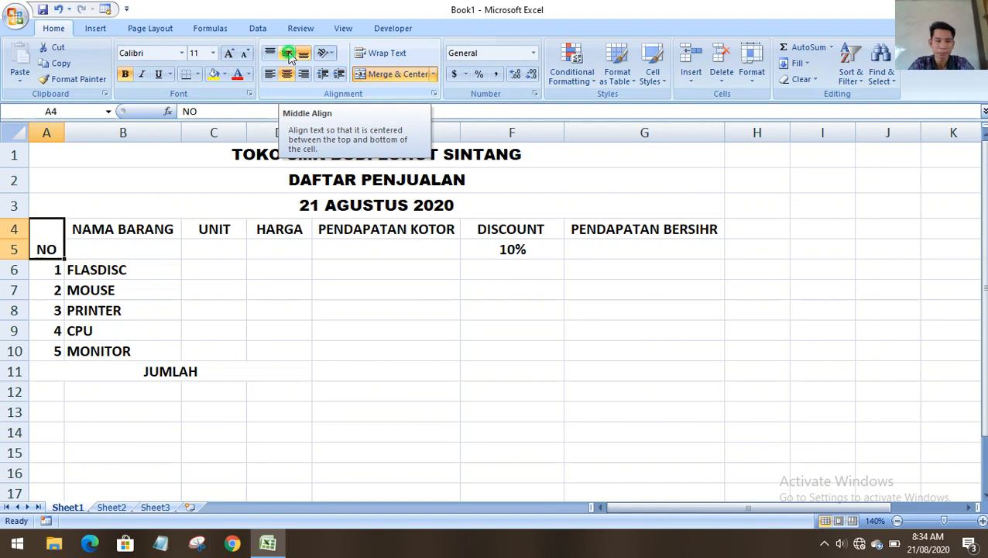
pyautogui.click(288, 54)
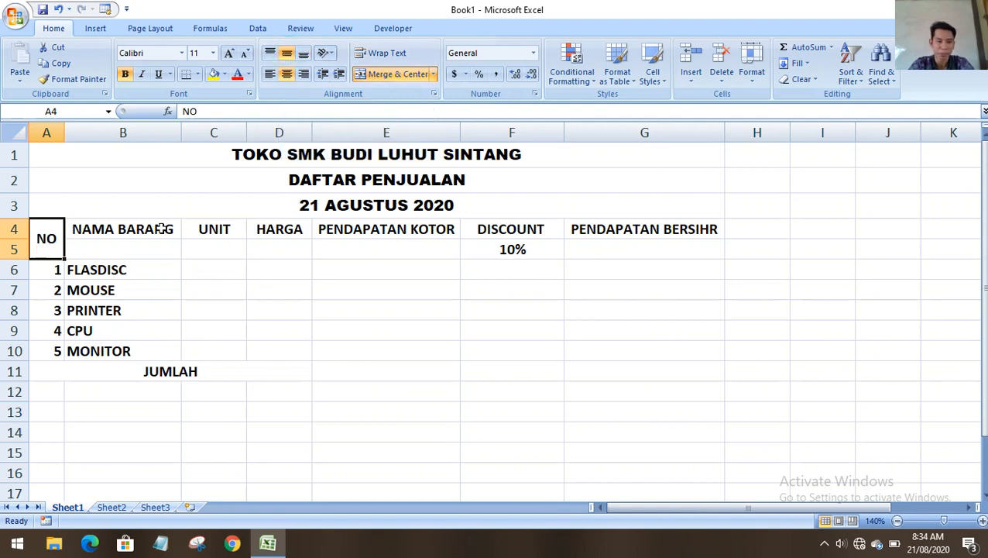
pyautogui.moveTo(161, 228); pyautogui.dragTo(159, 242)
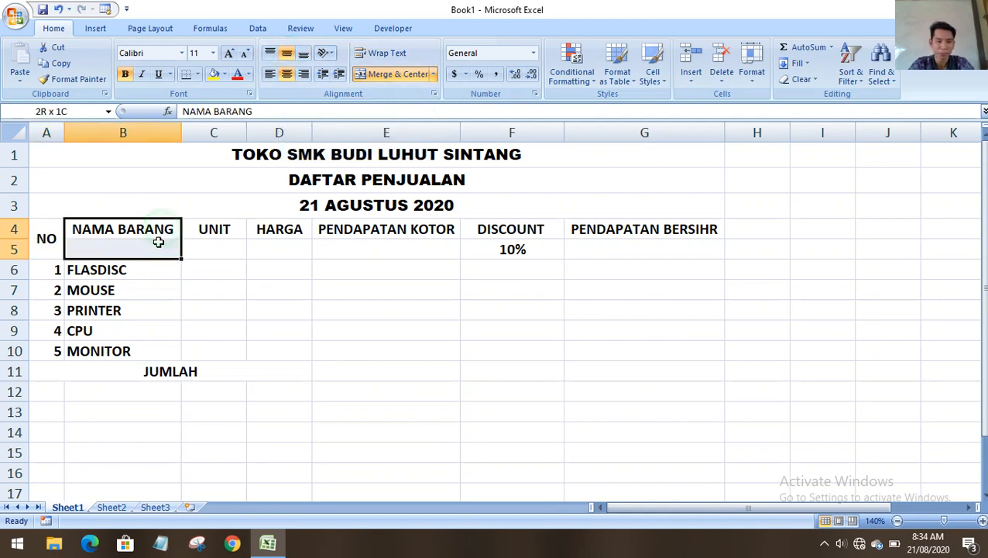
pyautogui.click(369, 73)
pyautogui.click(287, 51)
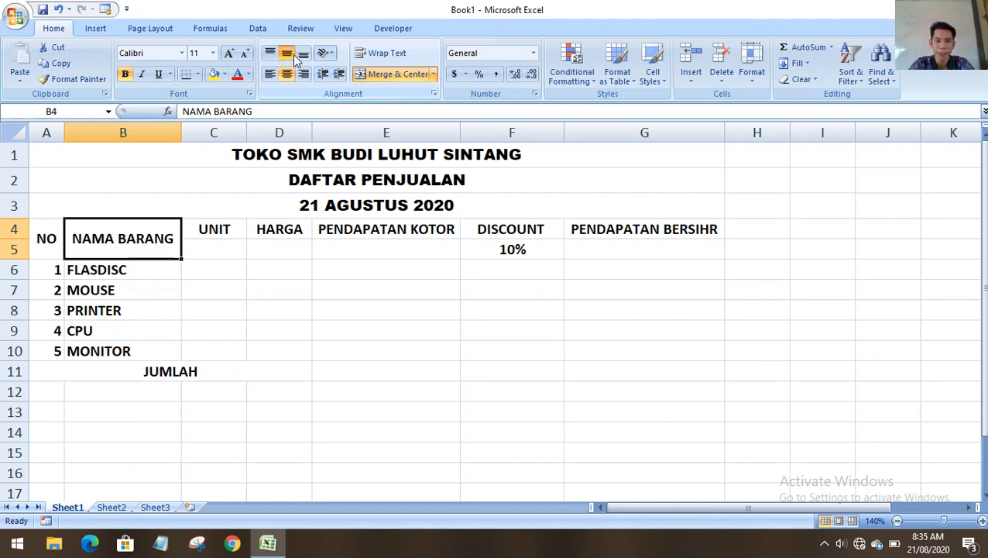
# Merge and middle-align the UNIT (C4:C5) and HARGA (D4:D5) headers.
pyautogui.click(220, 228)
pyautogui.moveTo(223, 245); pyautogui.dragTo(221, 246)
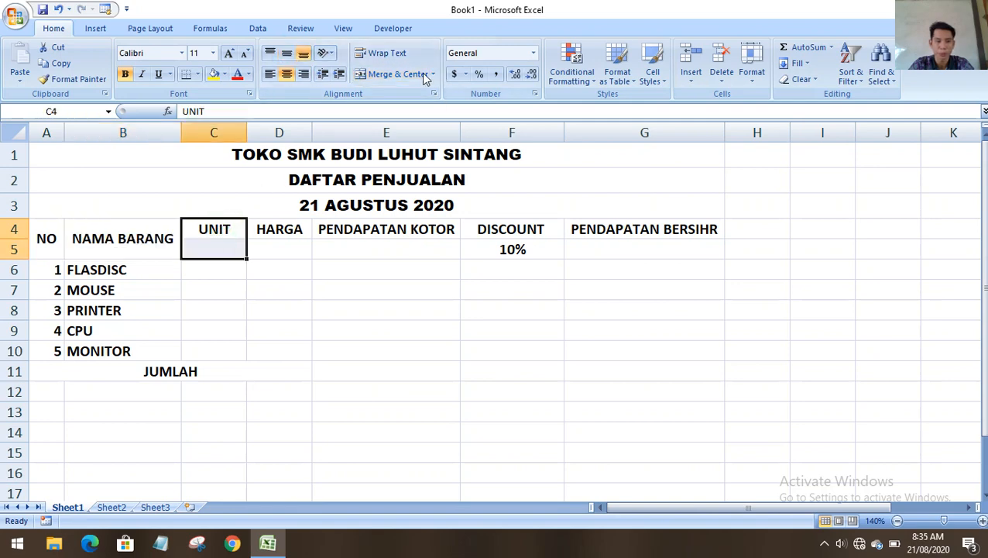
pyautogui.click(387, 74)
pyautogui.click(287, 54)
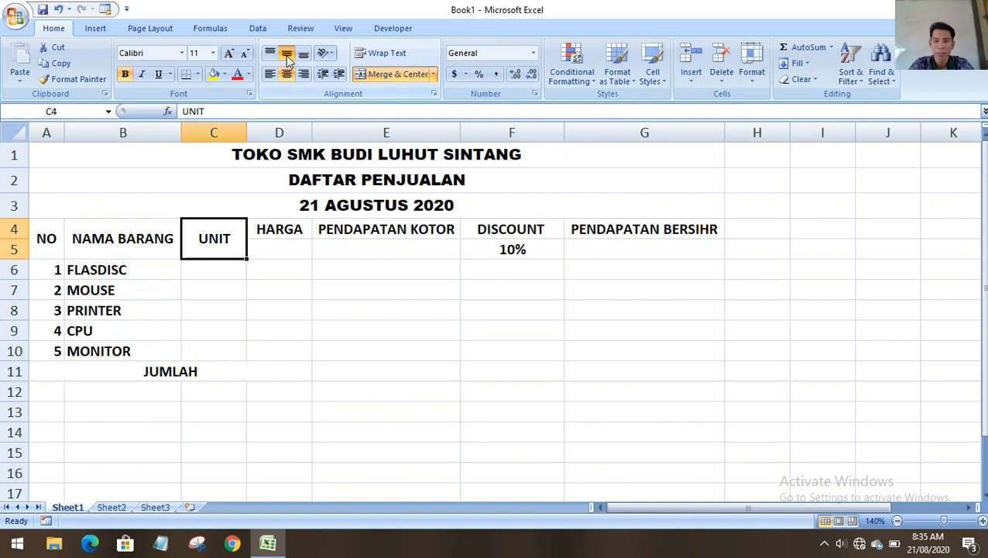
pyautogui.moveTo(293, 232); pyautogui.dragTo(287, 247)
pyautogui.click(387, 74)
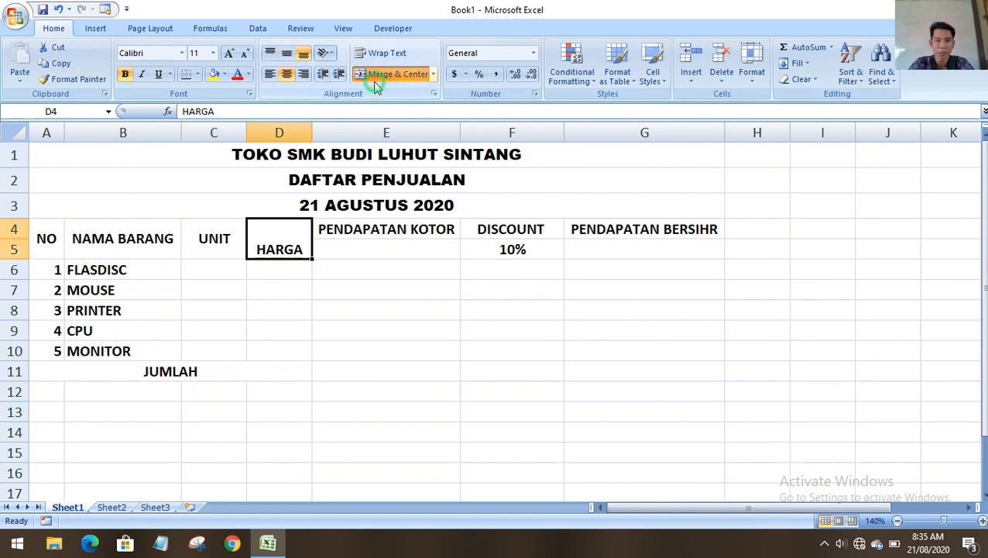
pyautogui.click(287, 54)
# Merge and middle-align PENDAPATAN BERSIHR in G4:G5, leaving DISCOUNT unmerged.
pyautogui.moveTo(393, 229); pyautogui.dragTo(395, 244)
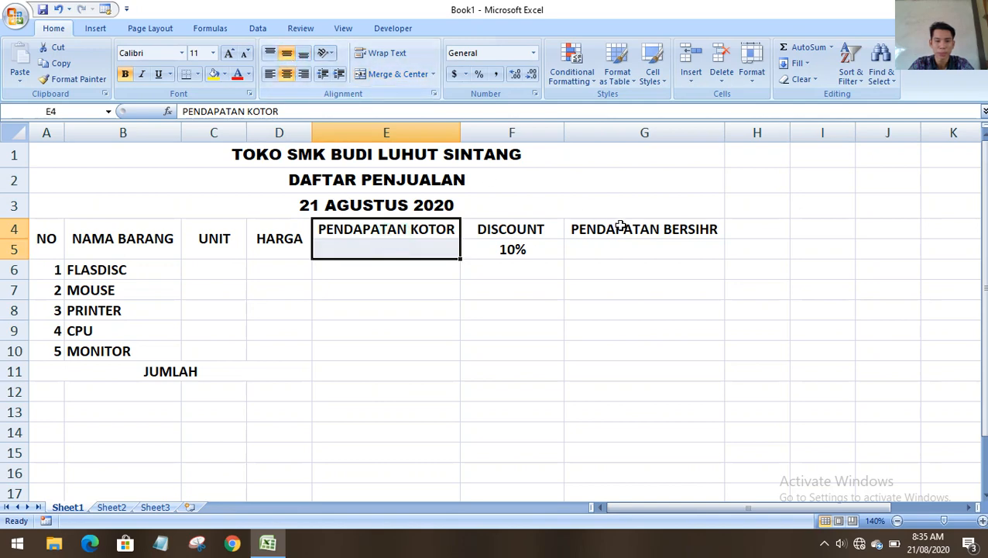
pyautogui.click(512, 229)
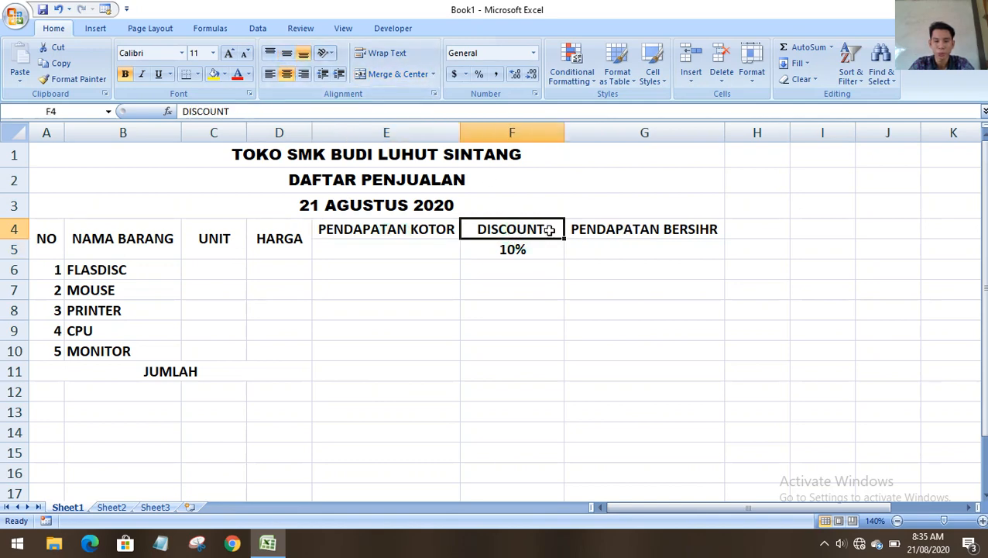
pyautogui.click(10, 250)
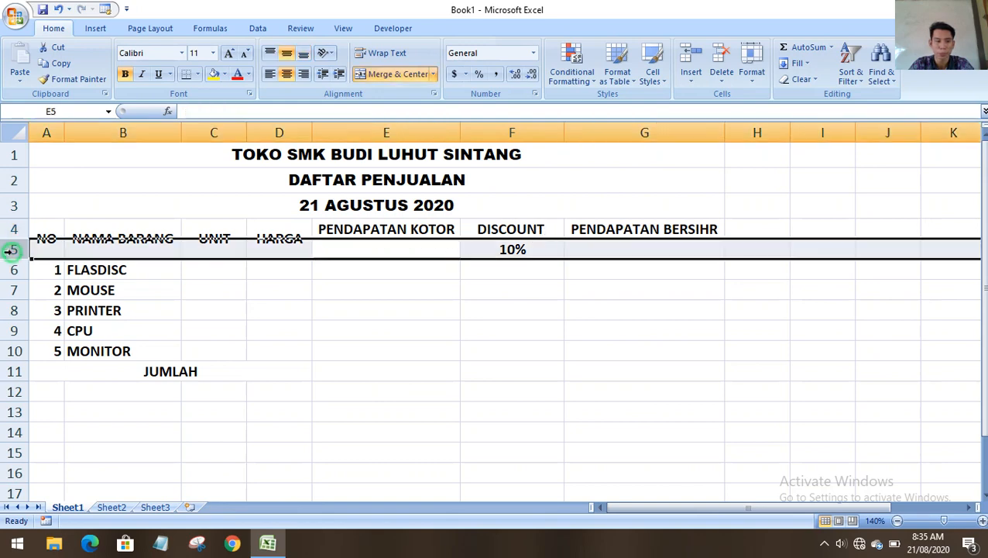
pyautogui.click(455, 265)
pyautogui.moveTo(614, 229); pyautogui.dragTo(614, 246)
pyautogui.click(391, 74)
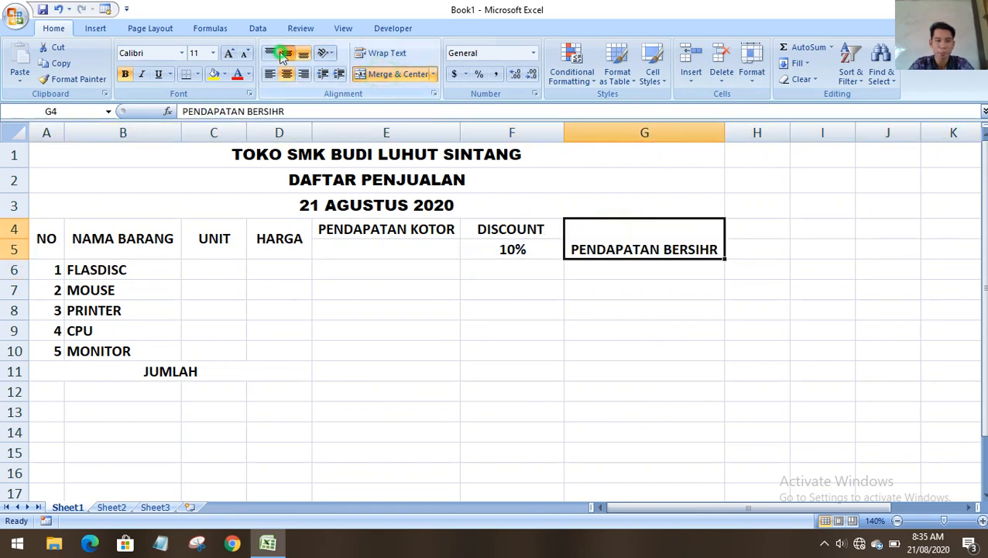
pyautogui.click(286, 52)
# Merge and middle-align the PENDAPATAN KOTOR header in E4:E5.
pyautogui.click(433, 266)
pyautogui.click(513, 251)
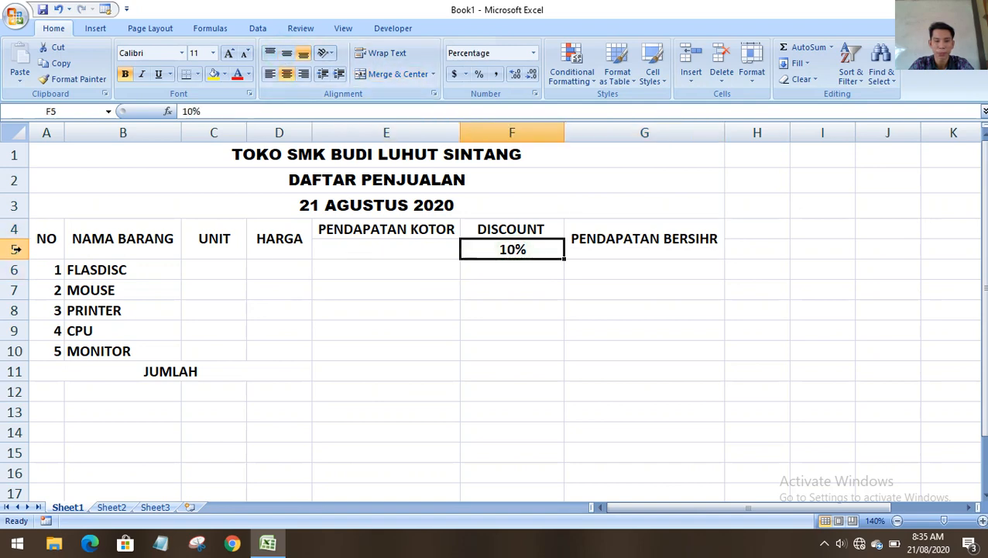
pyautogui.moveTo(341, 230); pyautogui.dragTo(341, 242)
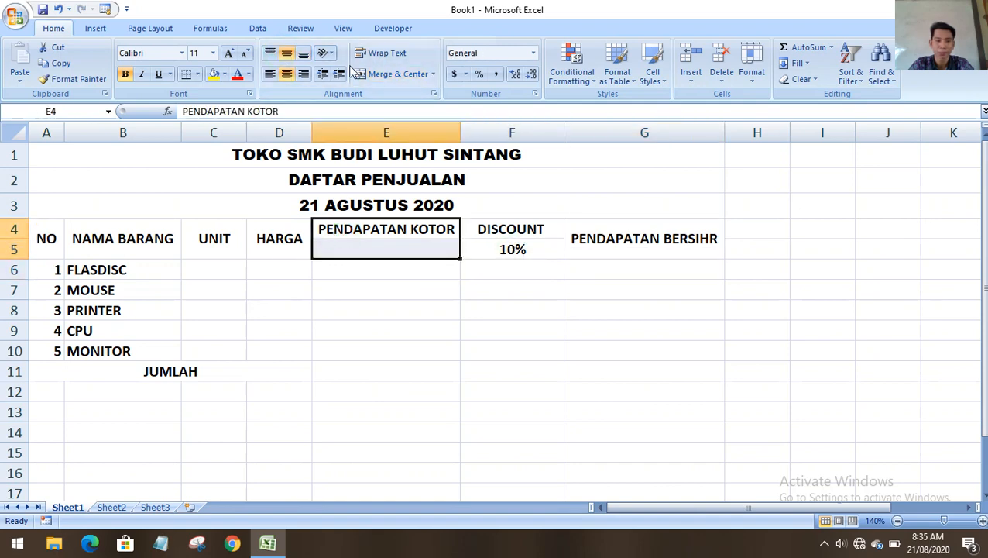
pyautogui.click(391, 74)
pyautogui.click(288, 54)
pyautogui.click(373, 303)
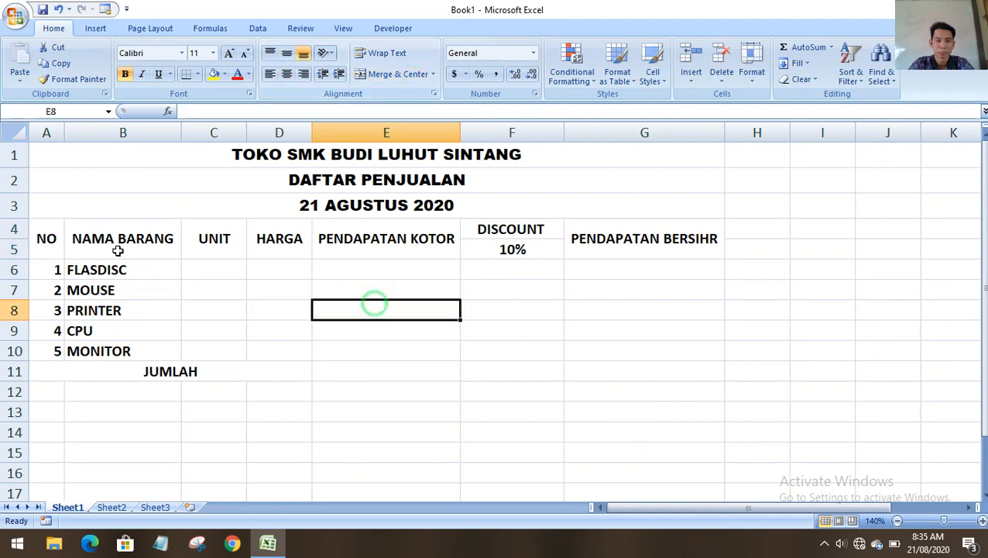
# Apply All Borders to the whole table A4:G11.
pyautogui.moveTo(46, 236); pyautogui.dragTo(660, 367)
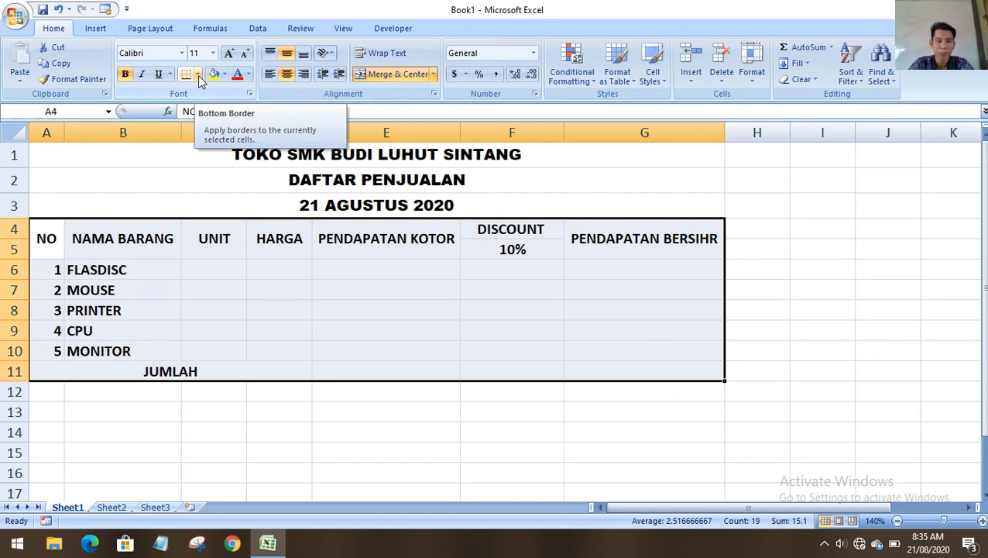
pyautogui.click(198, 75)
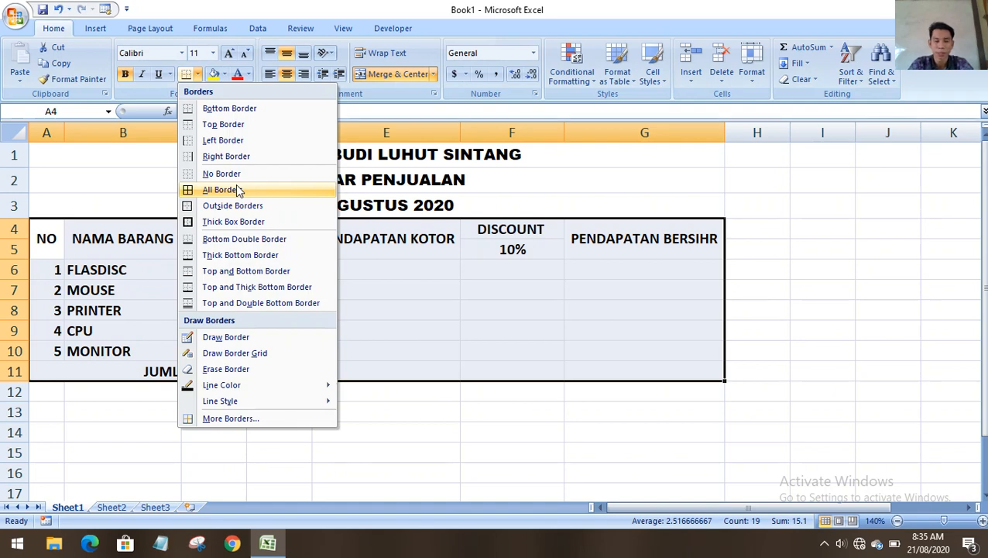
pyautogui.click(237, 190)
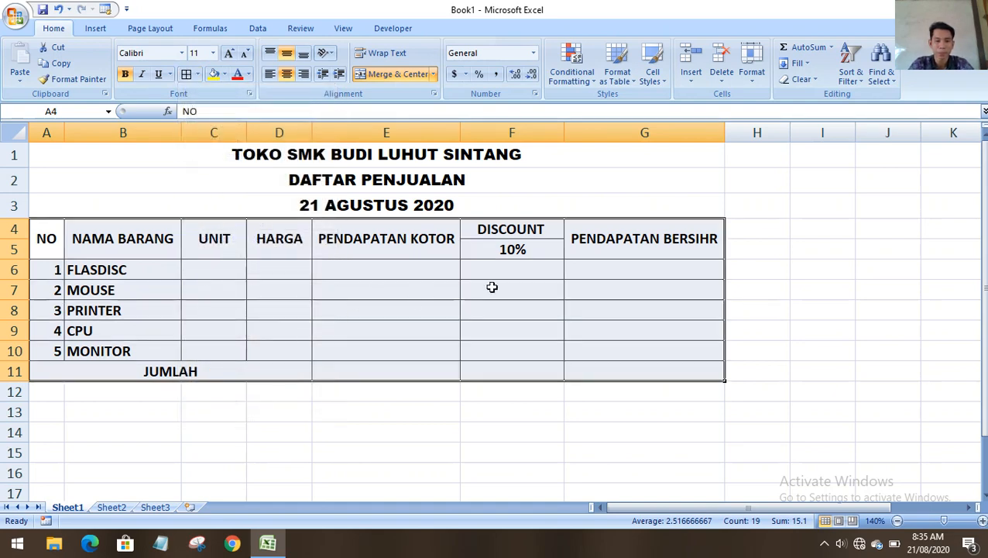
pyautogui.click(387, 407)
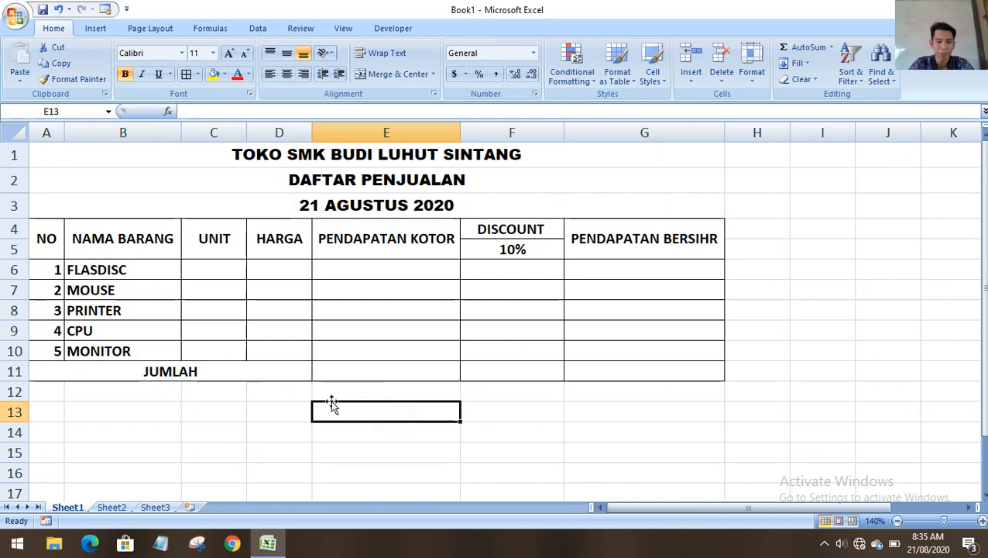
# Unmerge the JUMLAH label and re-merge it centred across A11:D11.
pyautogui.moveTo(56, 238); pyautogui.dragTo(64, 289)
pyautogui.moveTo(120, 238); pyautogui.dragTo(137, 311)
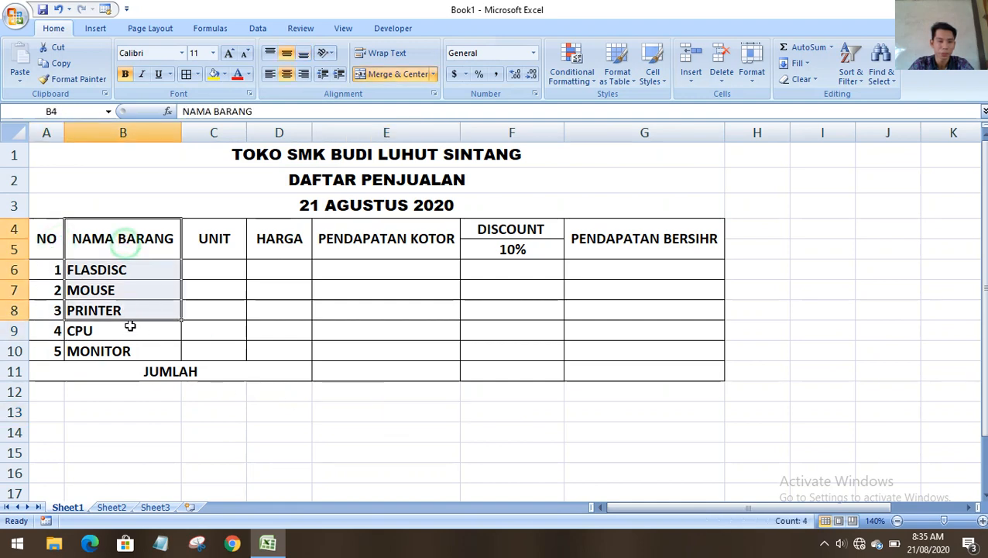
pyautogui.click(47, 374)
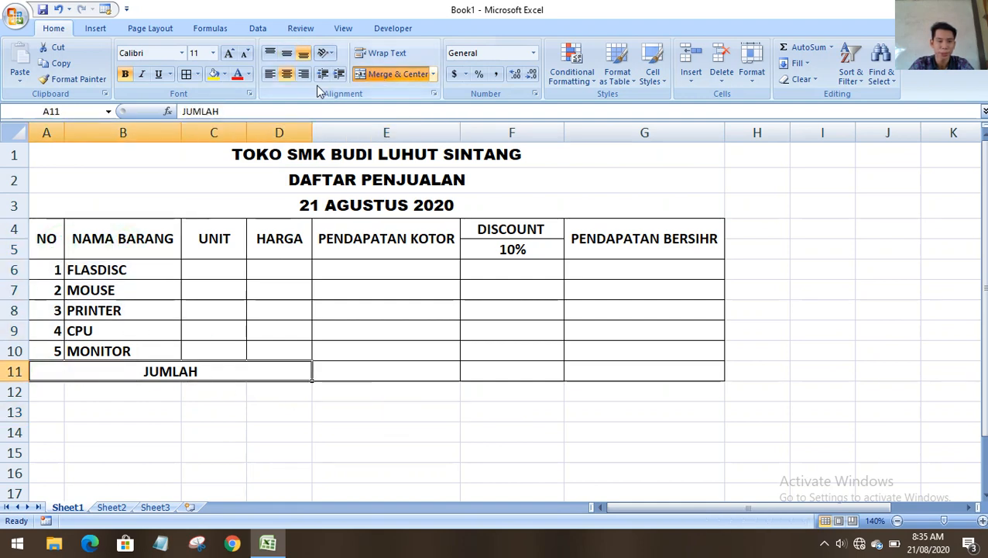
pyautogui.click(370, 76)
pyautogui.click(146, 432)
pyautogui.click(146, 370)
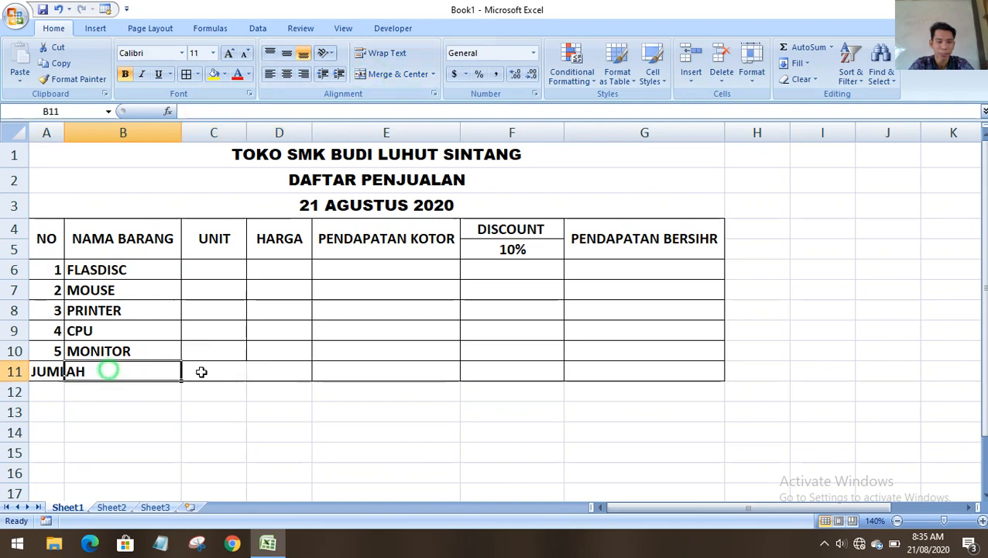
pyautogui.click(309, 372)
pyautogui.moveTo(35, 371); pyautogui.dragTo(276, 370)
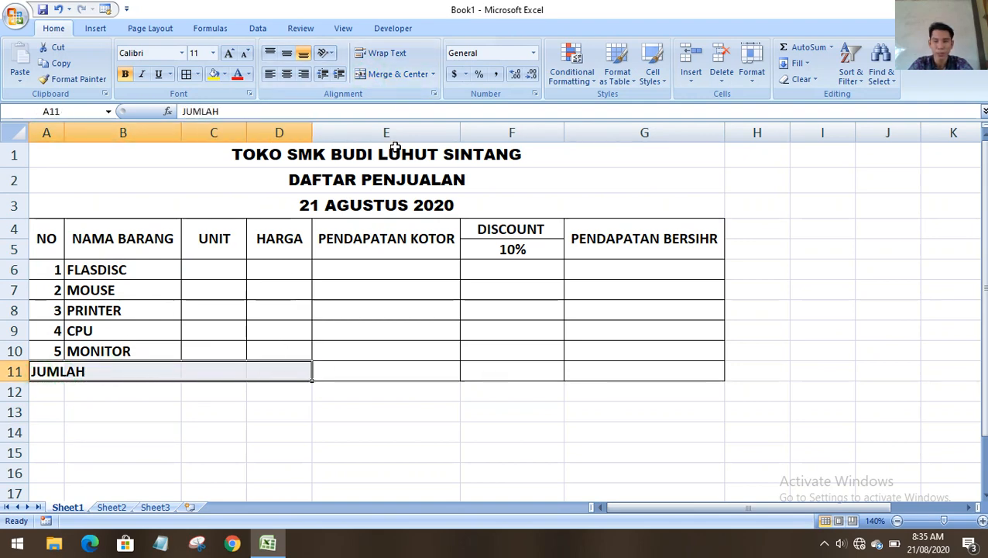
pyautogui.click(380, 75)
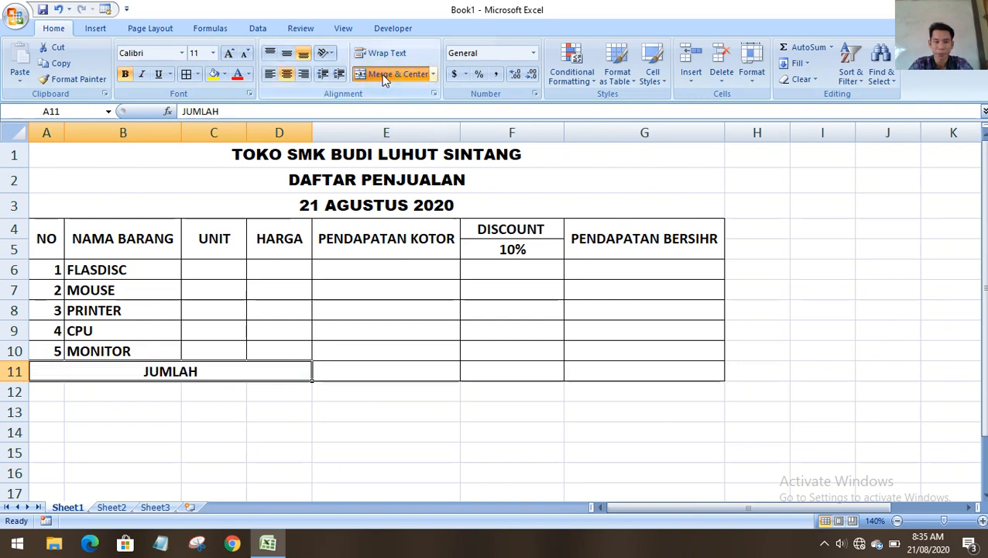
pyautogui.click(336, 432)
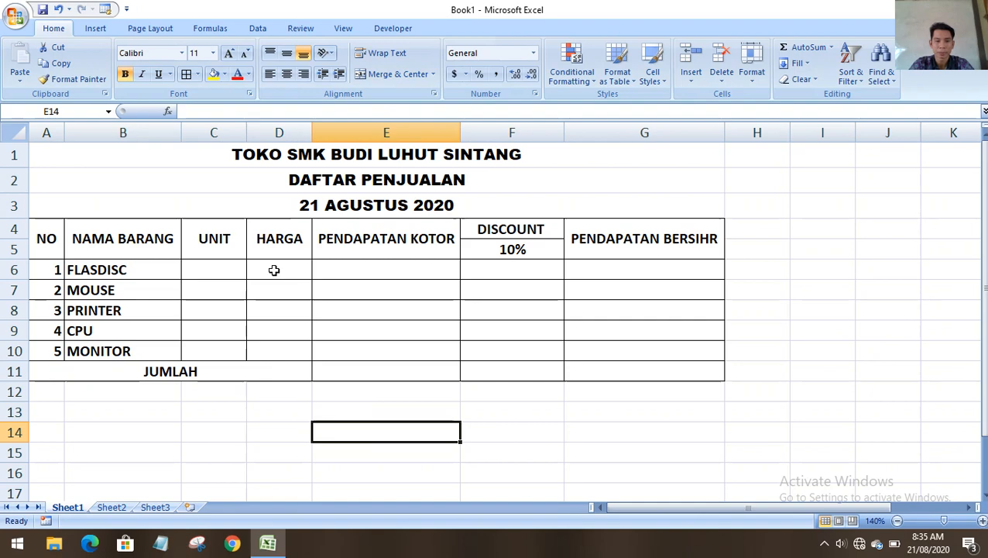
# Clear the borders on DISCOUNT and 10% (F4:F5), then box them with Outside Borders.
pyautogui.click(605, 288)
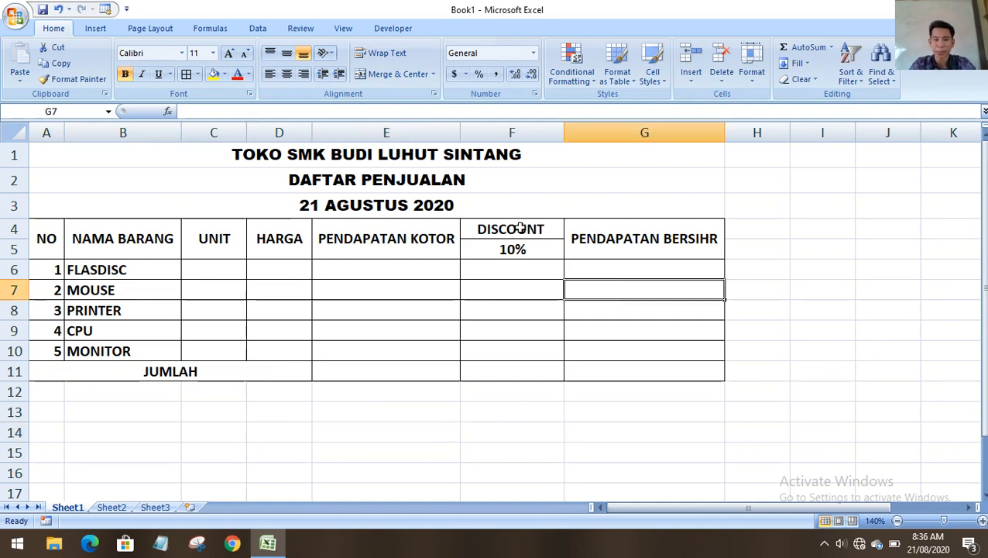
pyautogui.click(537, 323)
pyautogui.moveTo(533, 247); pyautogui.dragTo(533, 226)
pyautogui.click(197, 74)
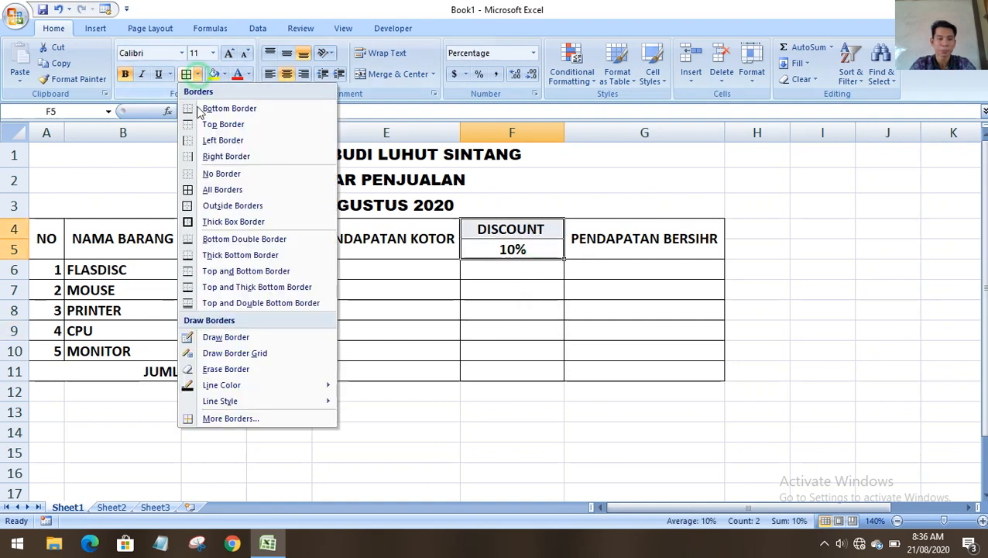
pyautogui.click(209, 173)
pyautogui.click(198, 74)
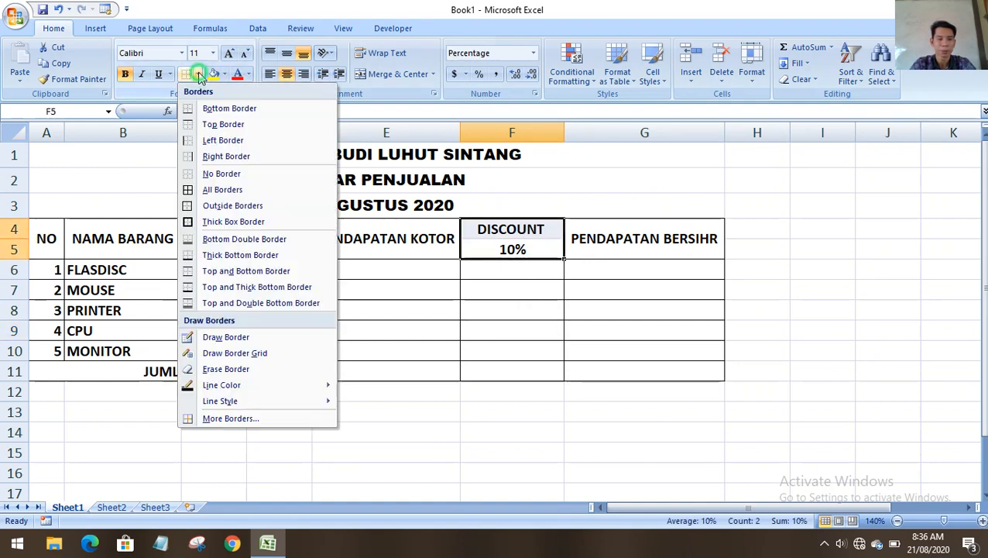
pyautogui.click(256, 206)
pyautogui.click(518, 306)
pyautogui.click(512, 326)
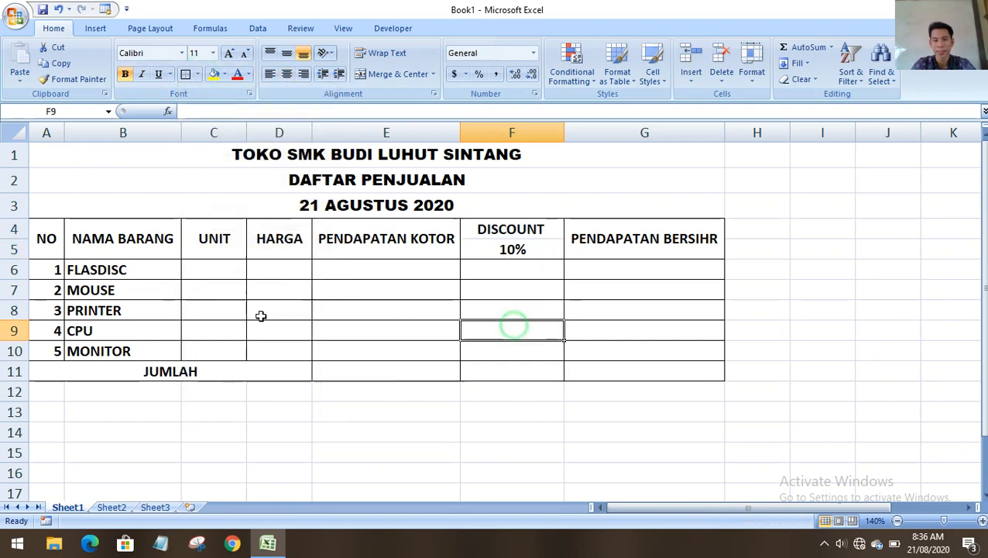
# Uncheck Gridlines on the View tab, then select the item numbers in column A.
pyautogui.click(344, 29)
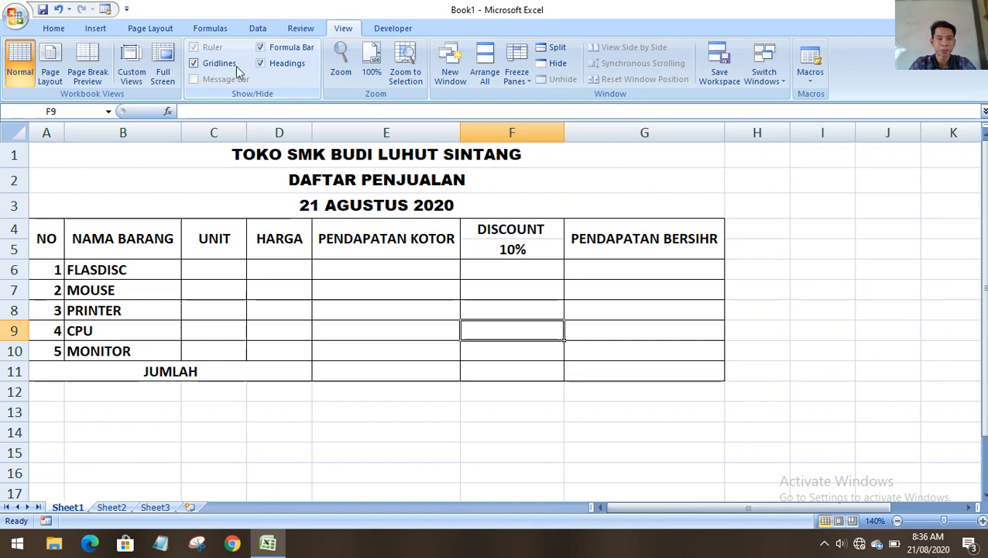
pyautogui.moveTo(805, 180); pyautogui.dragTo(882, 370)
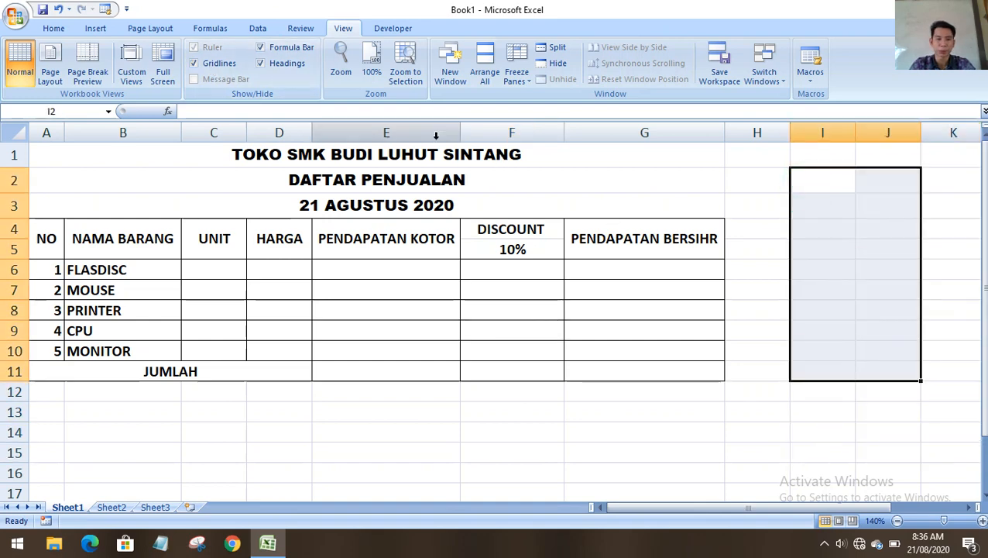
pyautogui.click(214, 64)
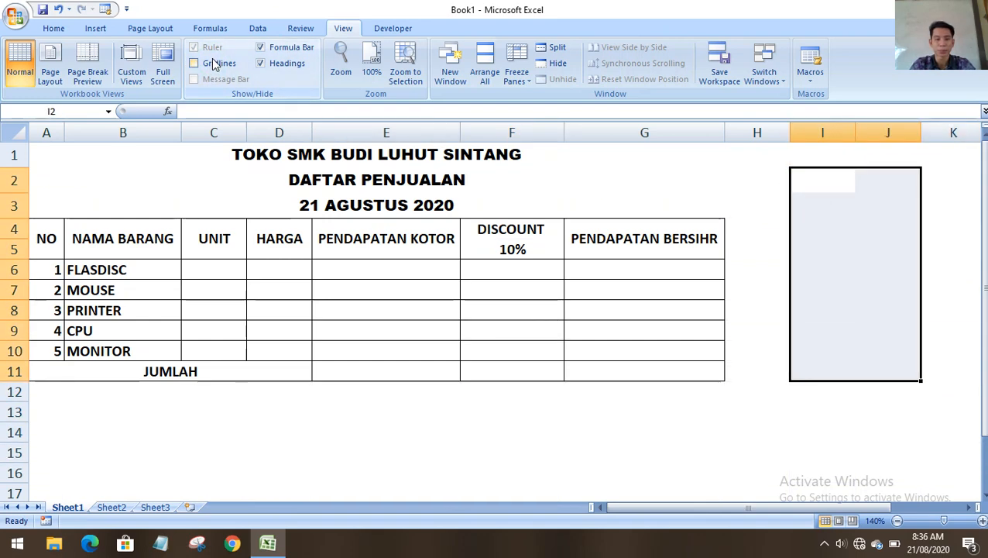
pyautogui.click(841, 372)
pyautogui.click(610, 397)
pyautogui.scroll(-4, 390, 388)
pyautogui.scroll(4, 463, 346)
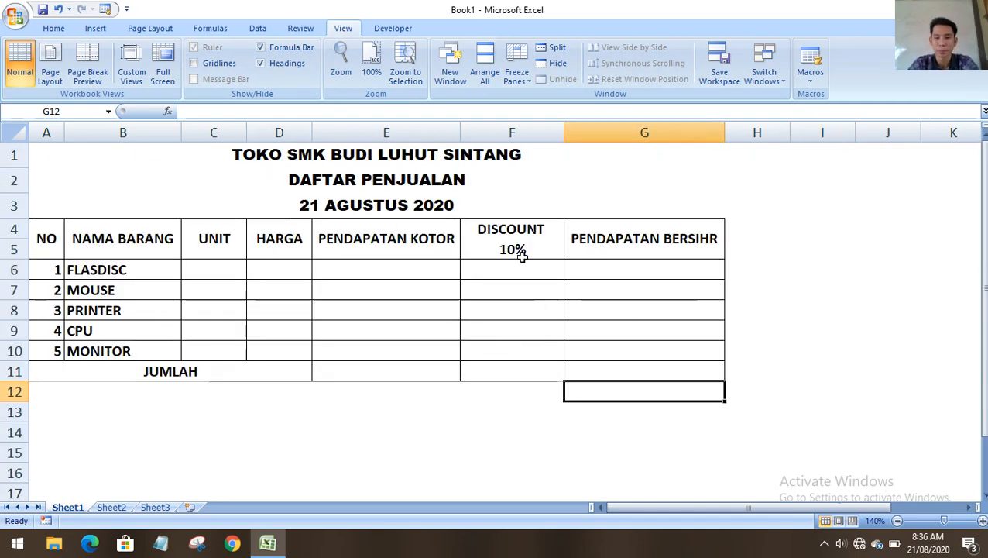
pyautogui.click(325, 416)
pyautogui.click(342, 430)
pyautogui.click(238, 437)
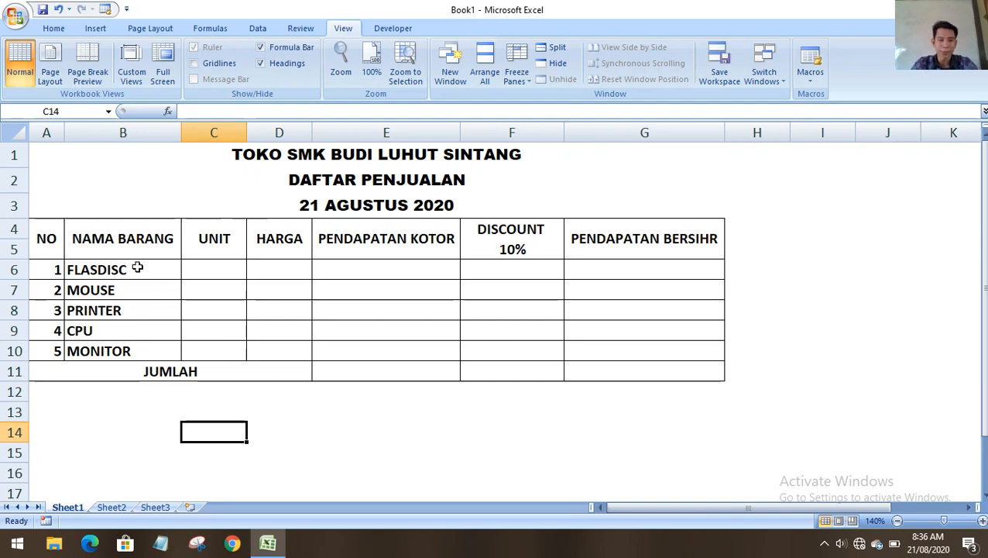
pyautogui.moveTo(44, 269); pyautogui.dragTo(43, 351)
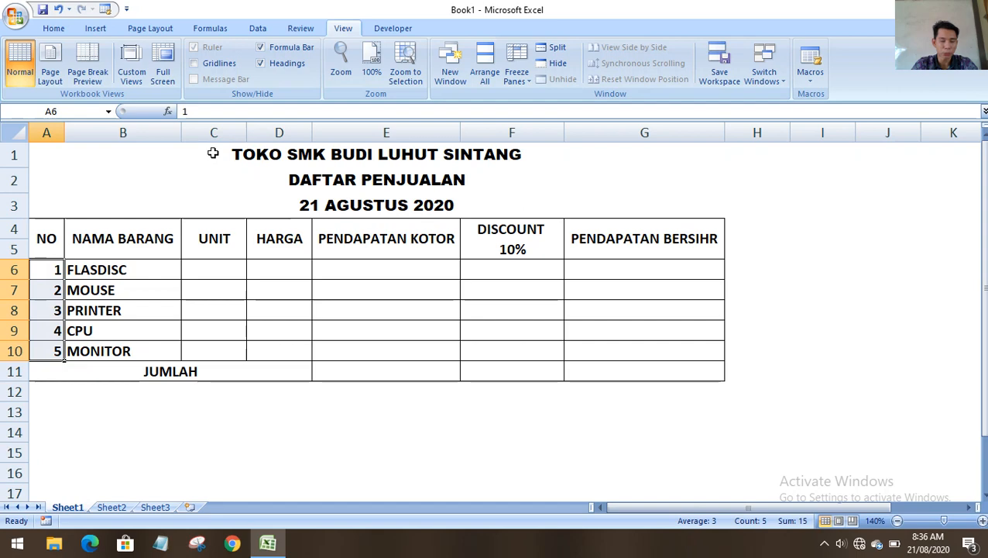
# Centre the numbers 1–5 in A6:A10 with the Home tab's Center button.
pyautogui.click(54, 29)
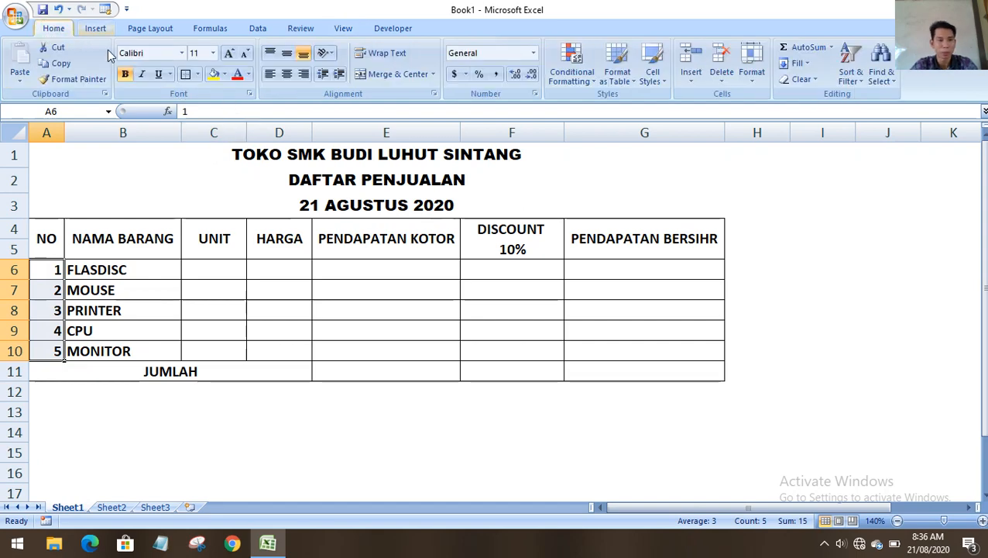
pyautogui.click(288, 75)
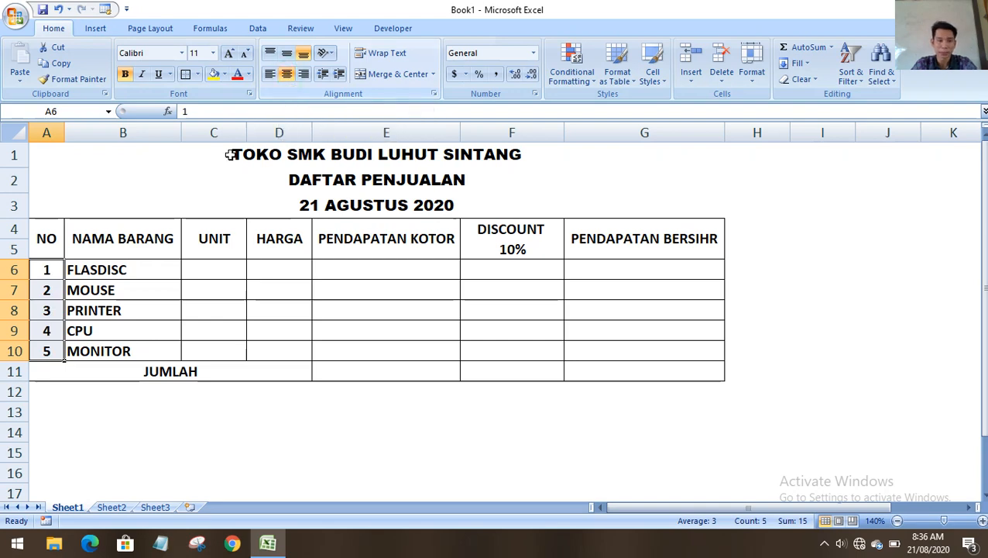
pyautogui.click(170, 409)
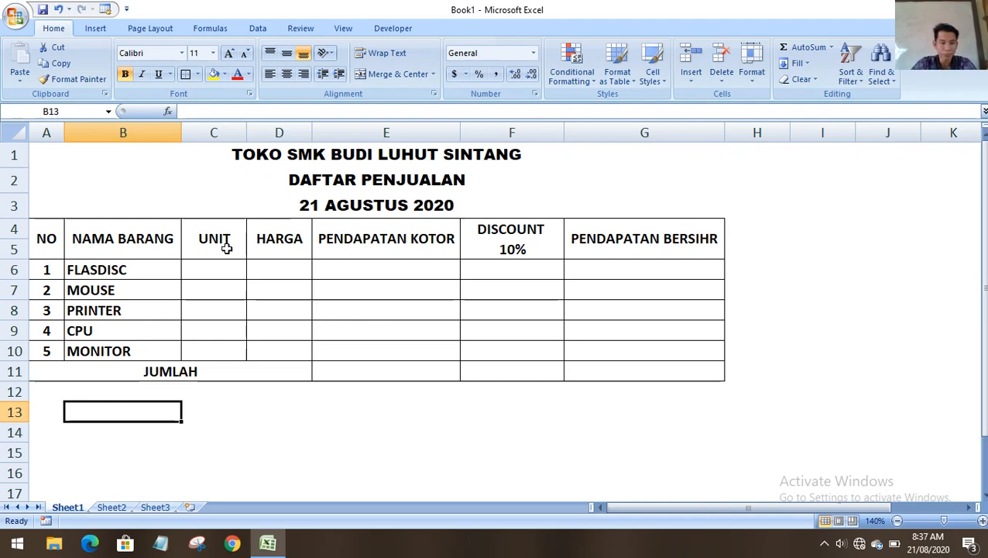
# Enter the unit counts 3, 5, 3, 4 and 4 in C6:C10.
pyautogui.click(219, 266)
pyautogui.write('3')
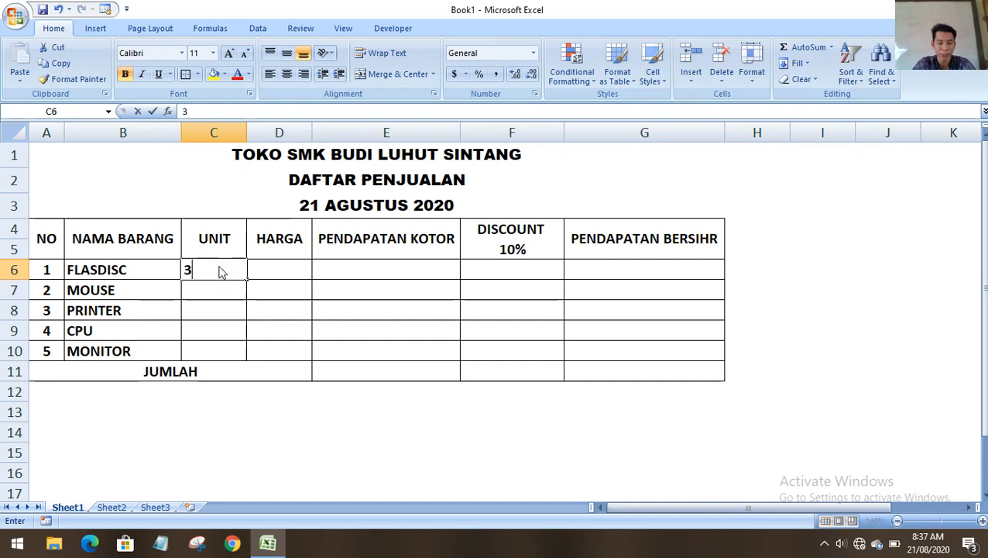
pyautogui.press('Return')
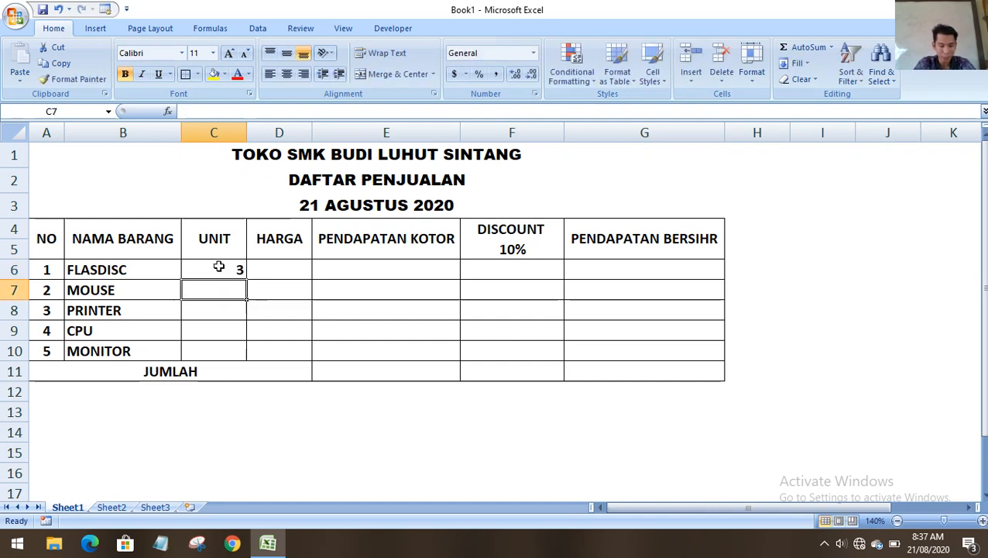
pyautogui.write('5')
pyautogui.press('Return')
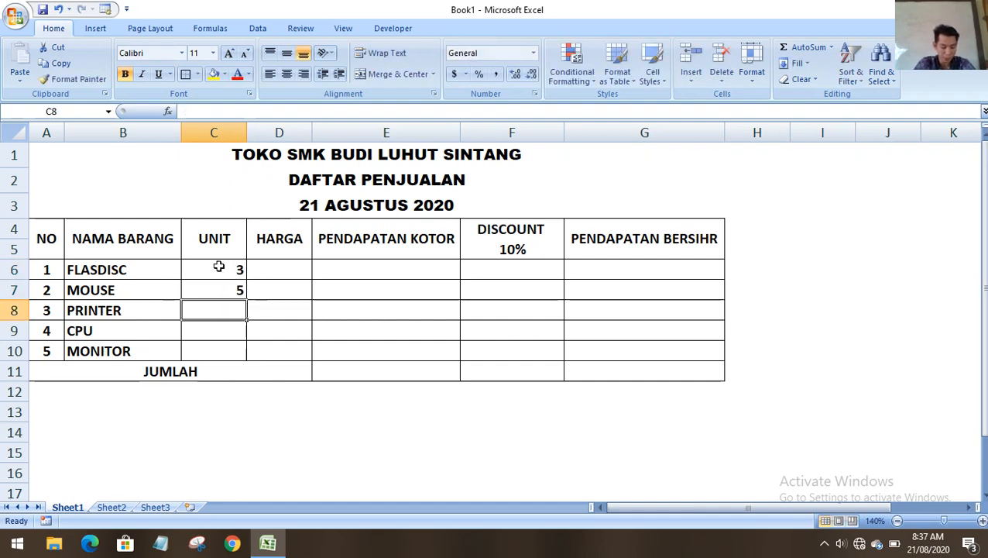
pyautogui.write('3')
pyautogui.press('Return')
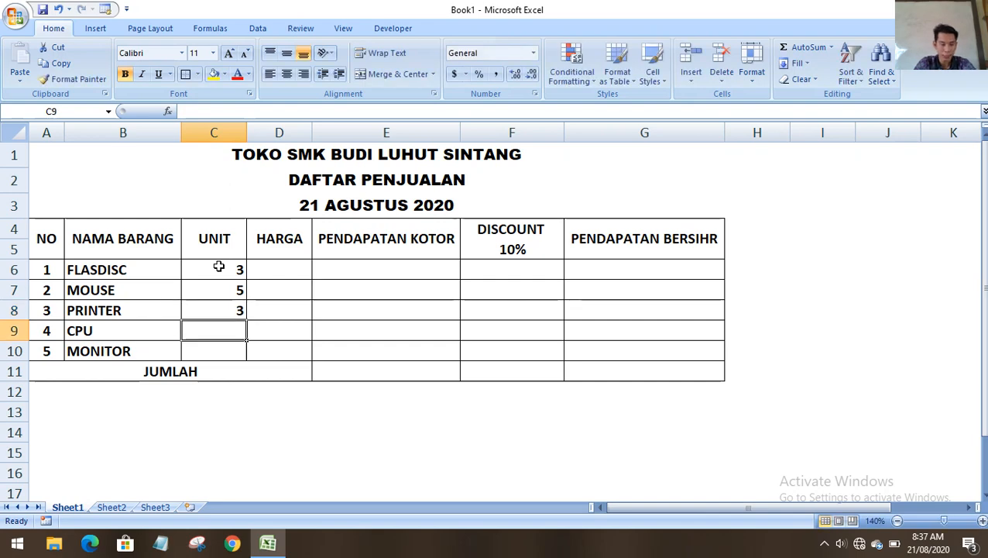
pyautogui.write('4')
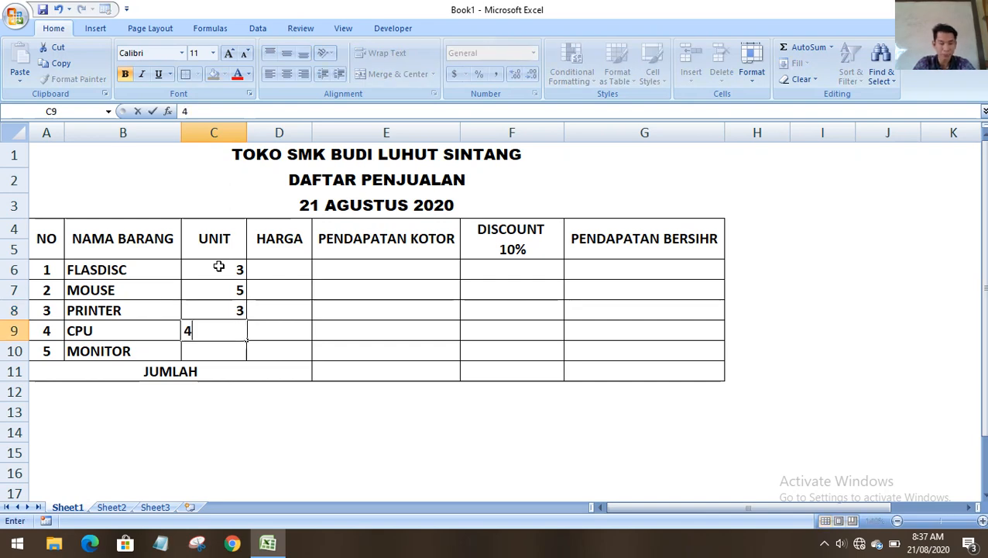
pyautogui.press('Return')
pyautogui.write('4')
pyautogui.click(263, 295)
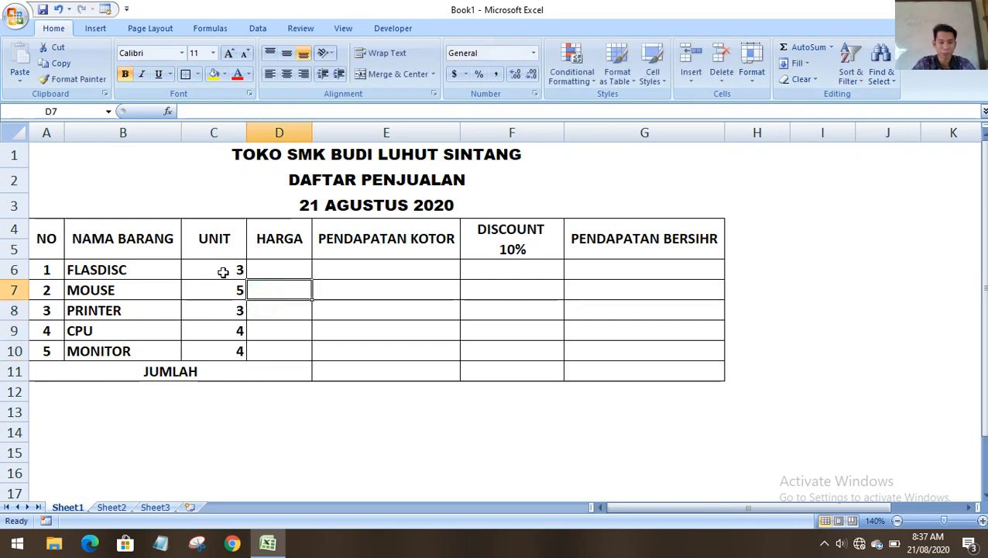
# Widen the HARGA column and centre the five unit values.
pyautogui.click(296, 266)
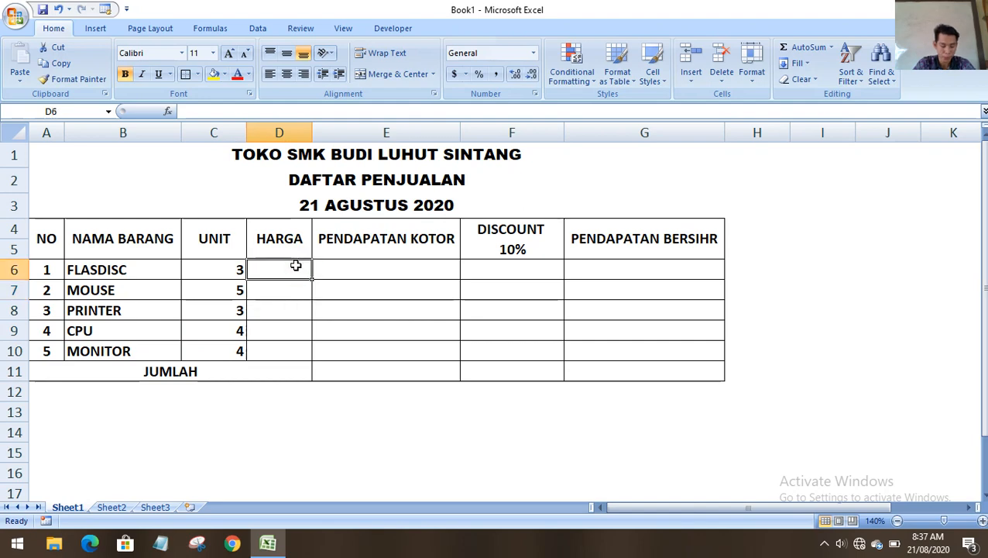
pyautogui.moveTo(308, 136); pyautogui.dragTo(333, 136)
pyautogui.moveTo(216, 268); pyautogui.dragTo(216, 348)
pyautogui.click(288, 73)
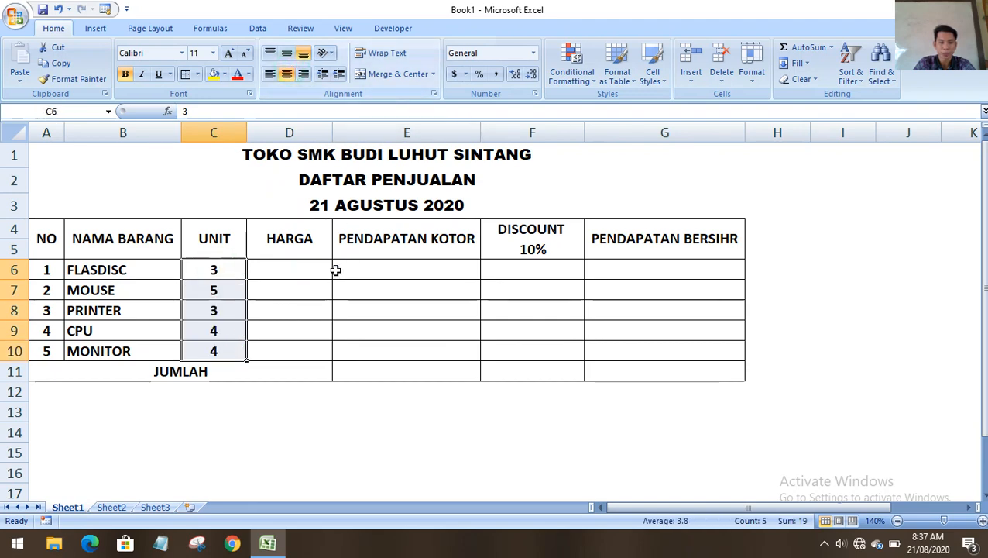
pyautogui.click(302, 268)
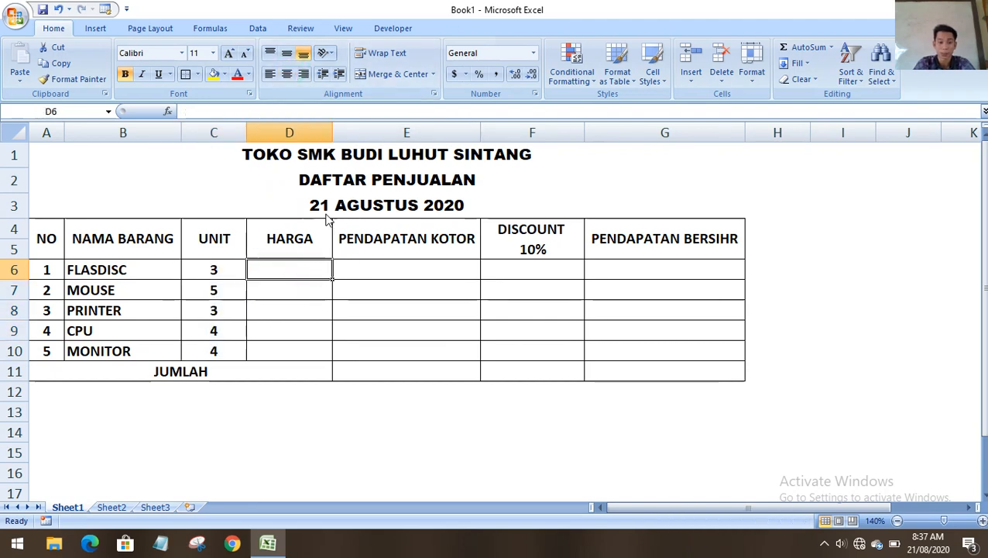
# Widen the HARGA column a little more, then select the empty money cells D6:G10.
pyautogui.moveTo(334, 133); pyautogui.dragTo(344, 135)
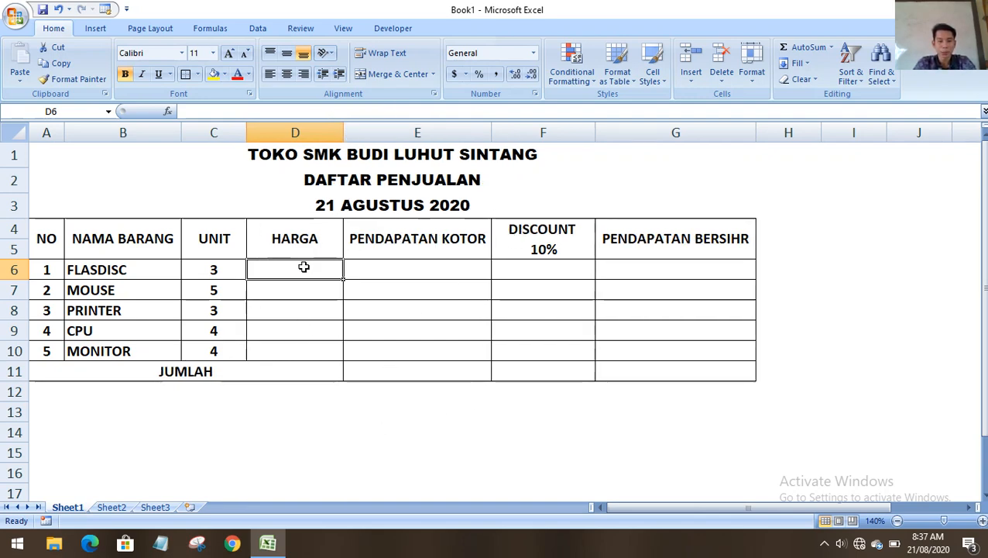
pyautogui.click(412, 446)
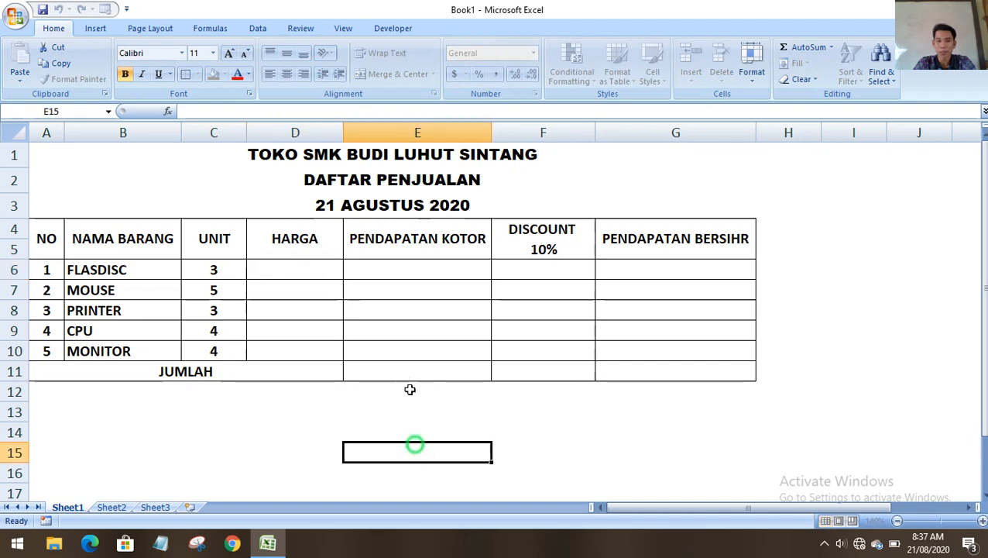
pyautogui.click(285, 263)
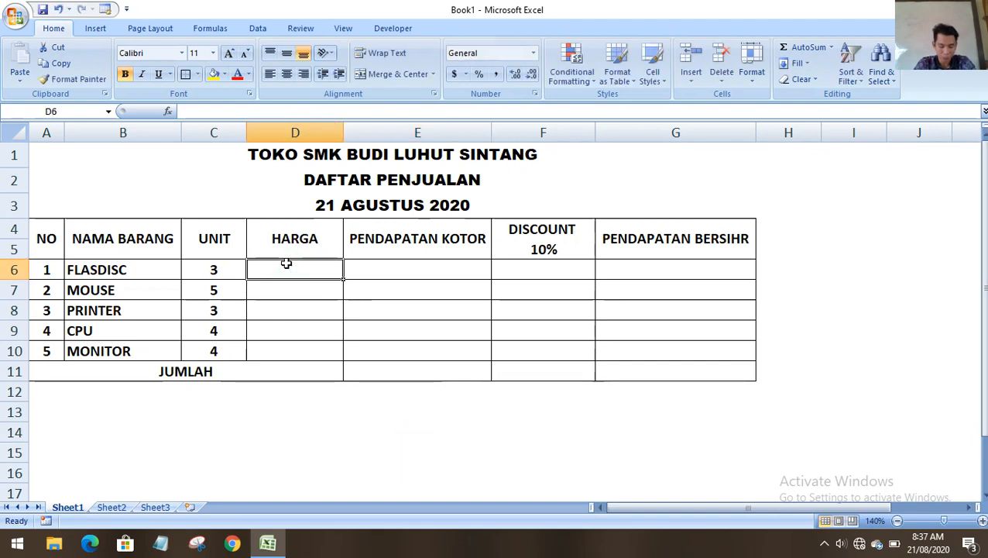
pyautogui.click(511, 267)
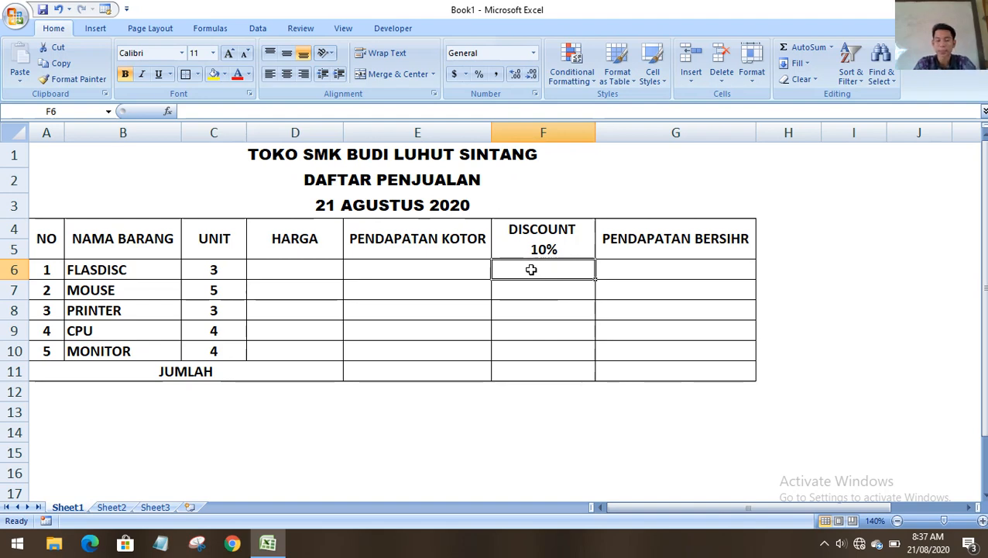
pyautogui.moveTo(302, 269); pyautogui.dragTo(700, 359)
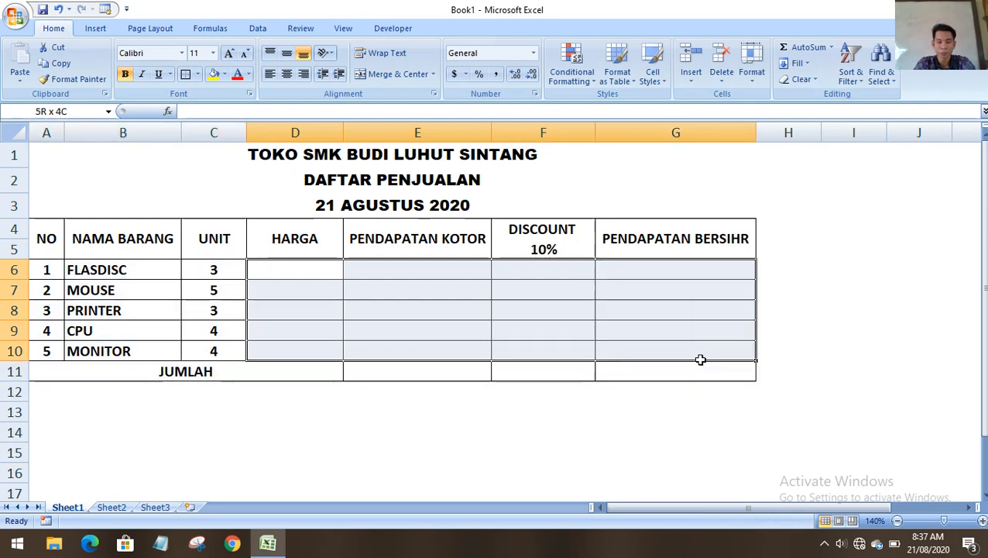
pyautogui.moveTo(700, 359); pyautogui.dragTo(700, 360)
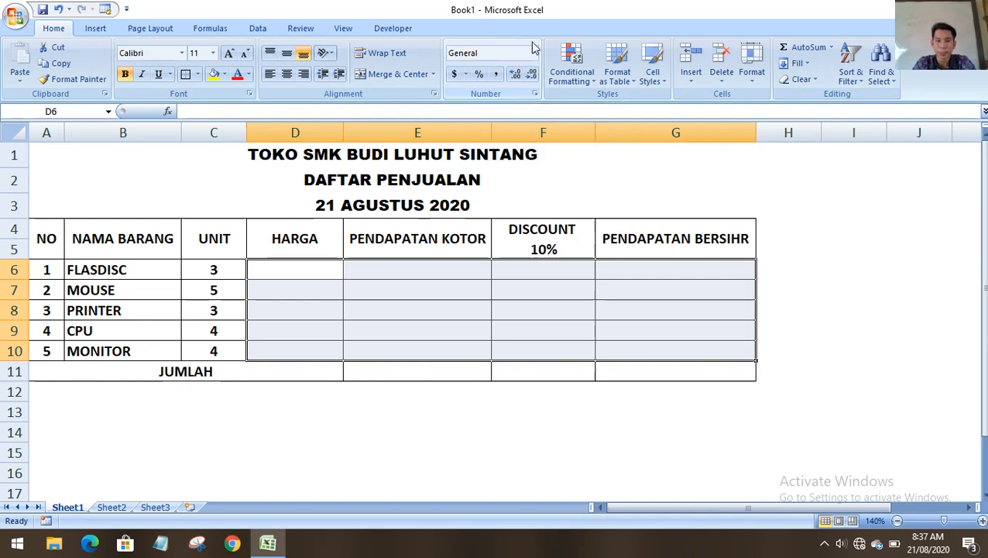
# Apply Accounting format with the Rp Indonesian (Indonesia) symbol to D6:G10.
pyautogui.click(466, 75)
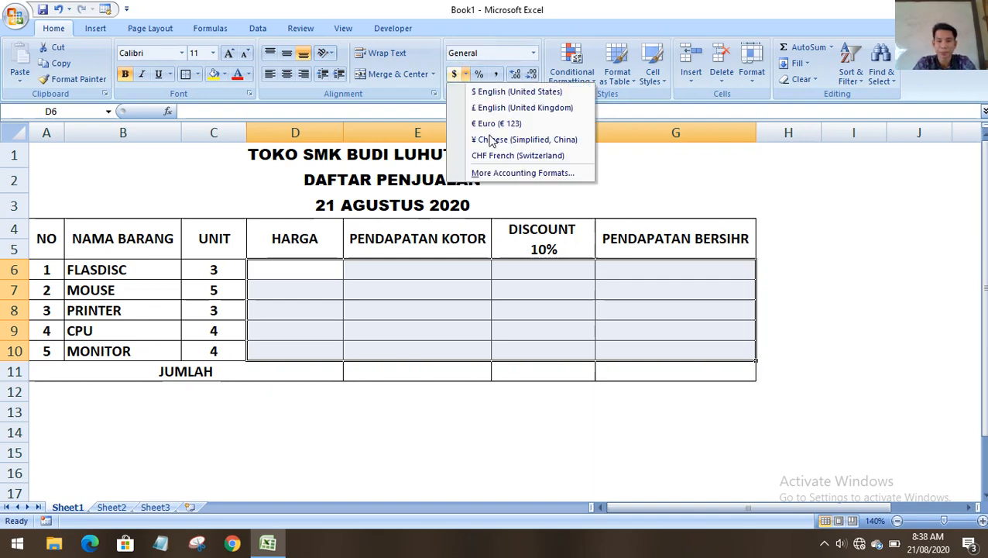
pyautogui.click(503, 173)
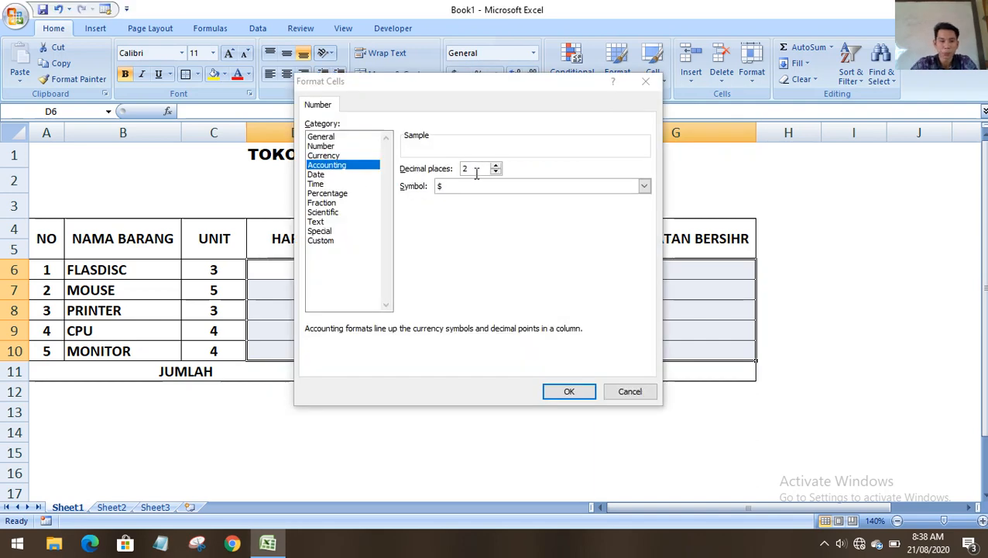
pyautogui.click(644, 186)
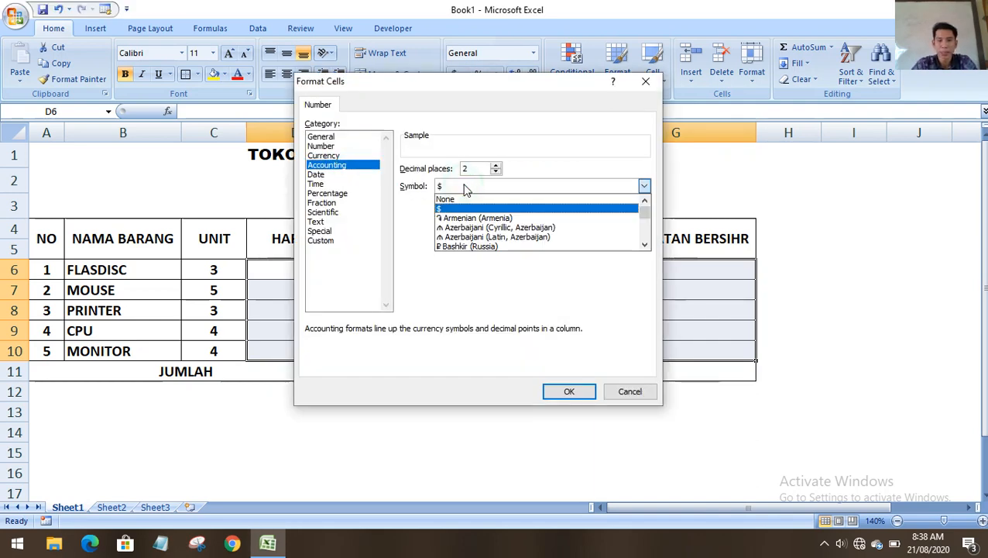
pyautogui.scroll(-20, 498, 231)
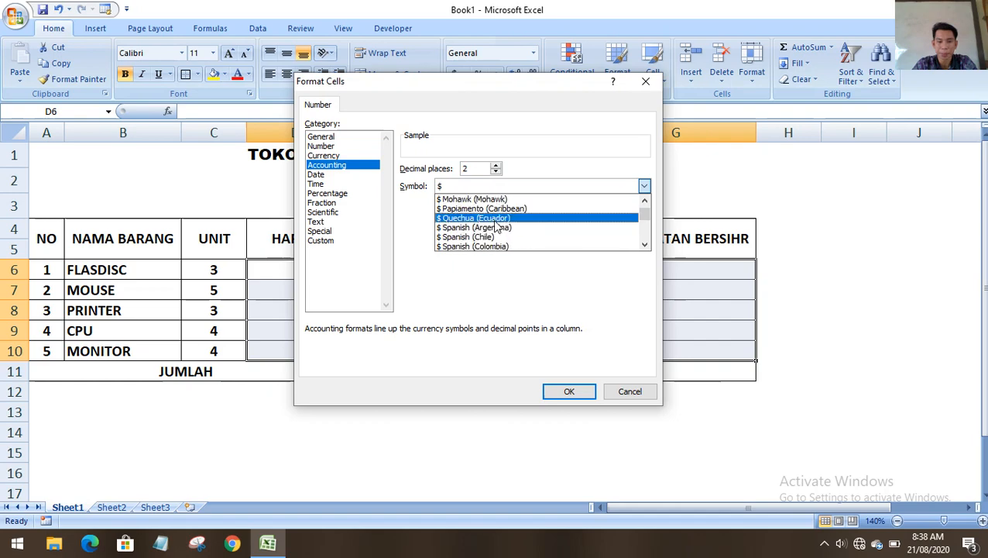
pyautogui.scroll(-20, 492, 231)
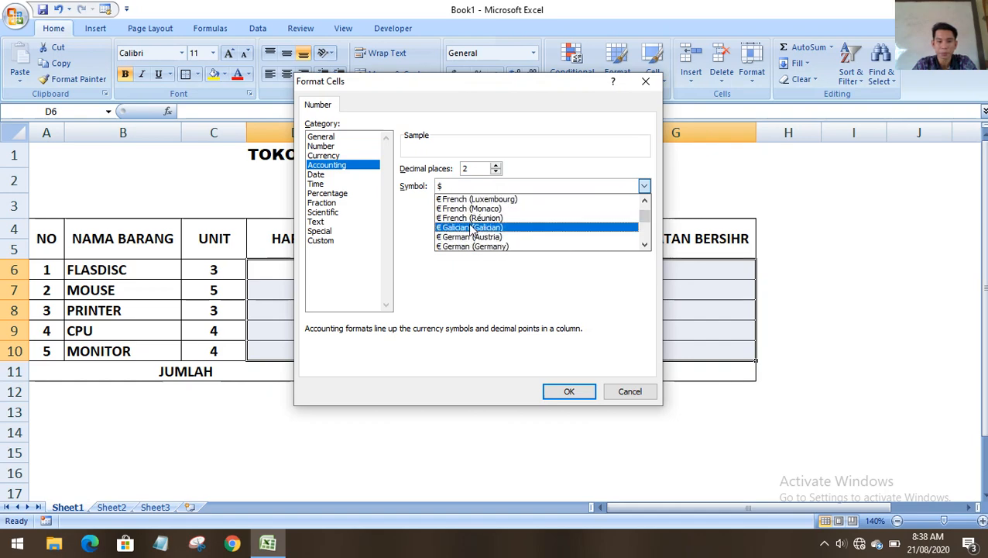
pyautogui.scroll(-4, 477, 232)
pyautogui.scroll(-8, 476, 230)
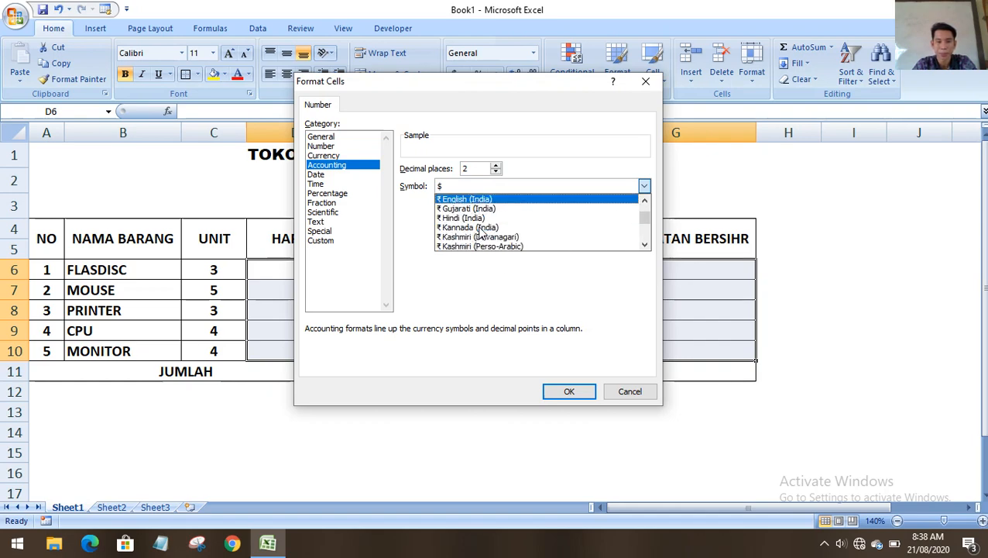
pyautogui.scroll(-8, 485, 228)
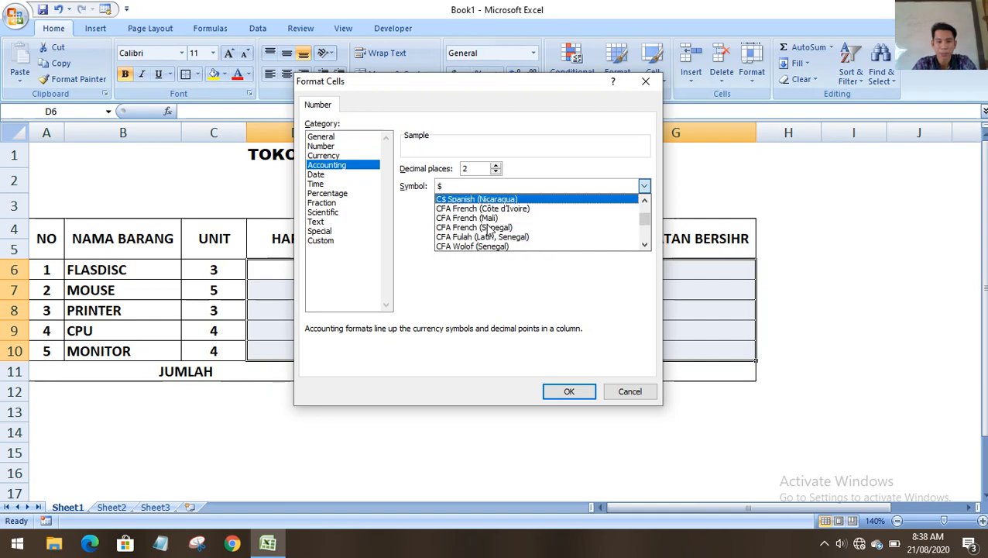
pyautogui.scroll(-10, 480, 232)
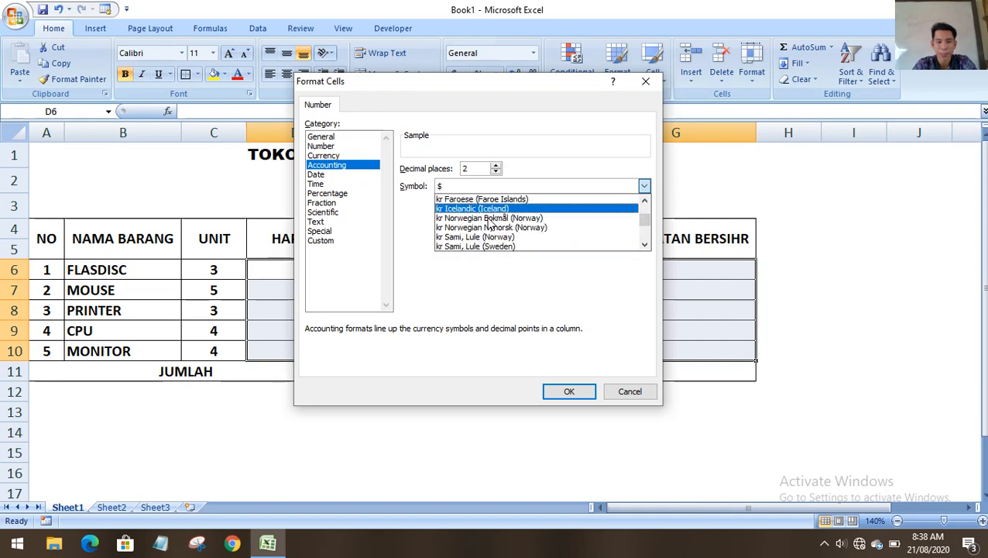
pyautogui.scroll(-10, 476, 244)
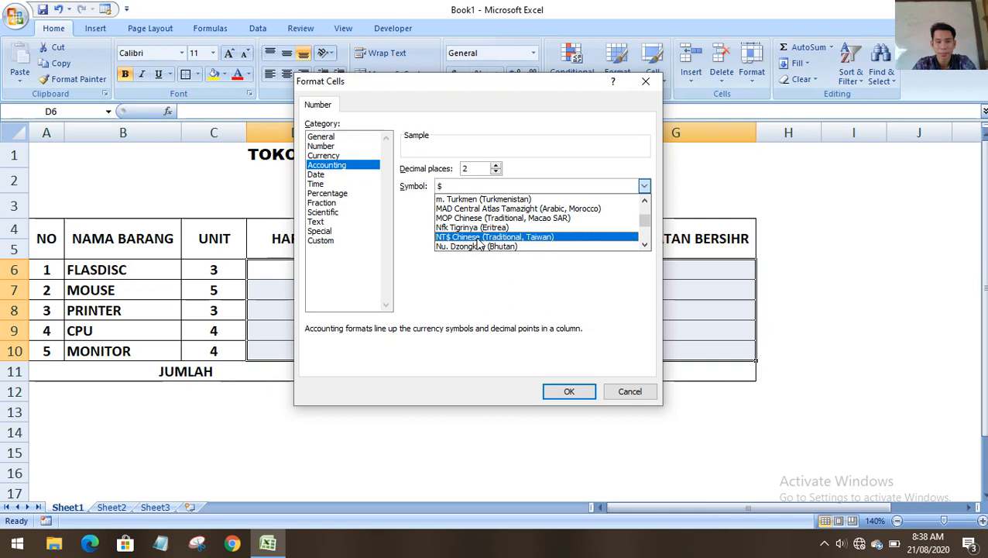
pyautogui.scroll(-6, 480, 240)
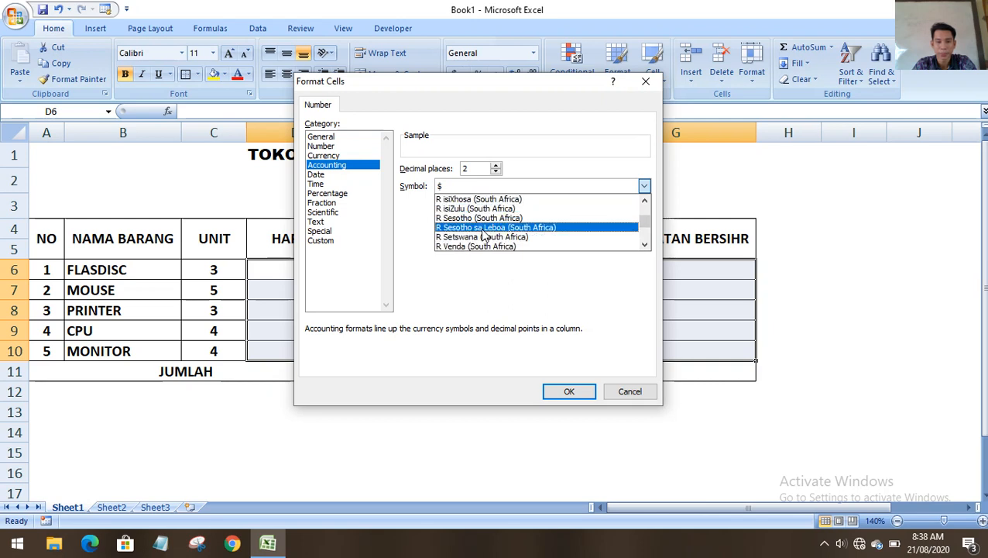
pyautogui.scroll(-3, 484, 234)
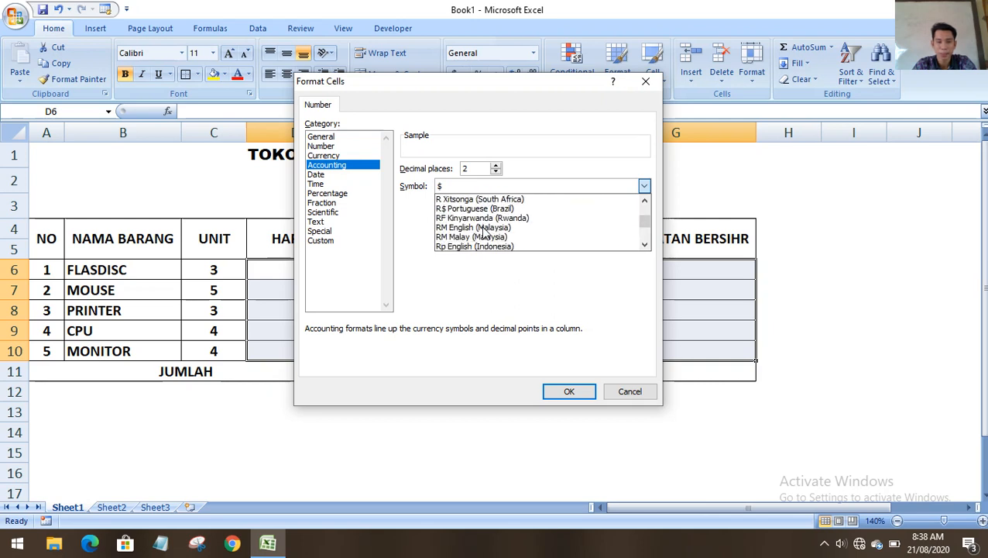
pyautogui.click(476, 241)
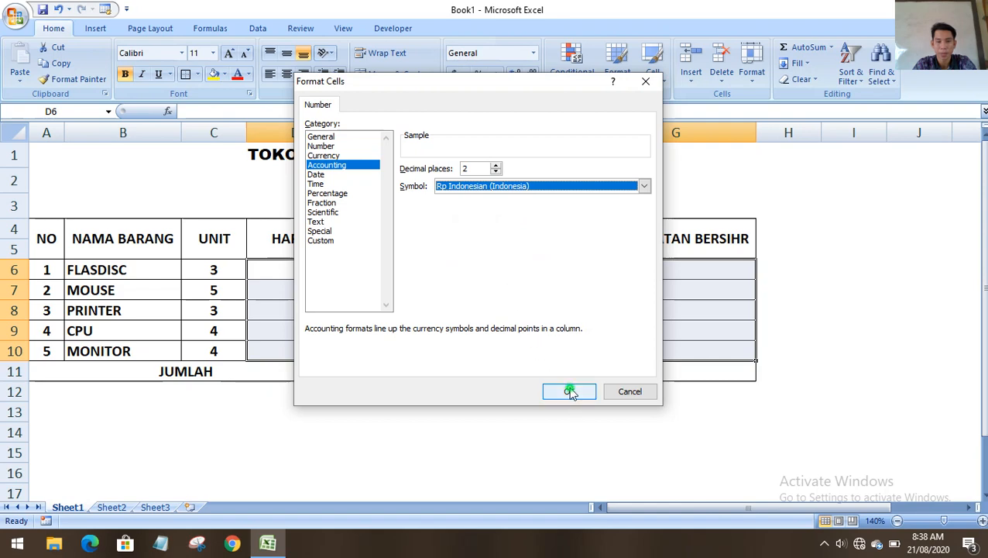
pyautogui.click(569, 391)
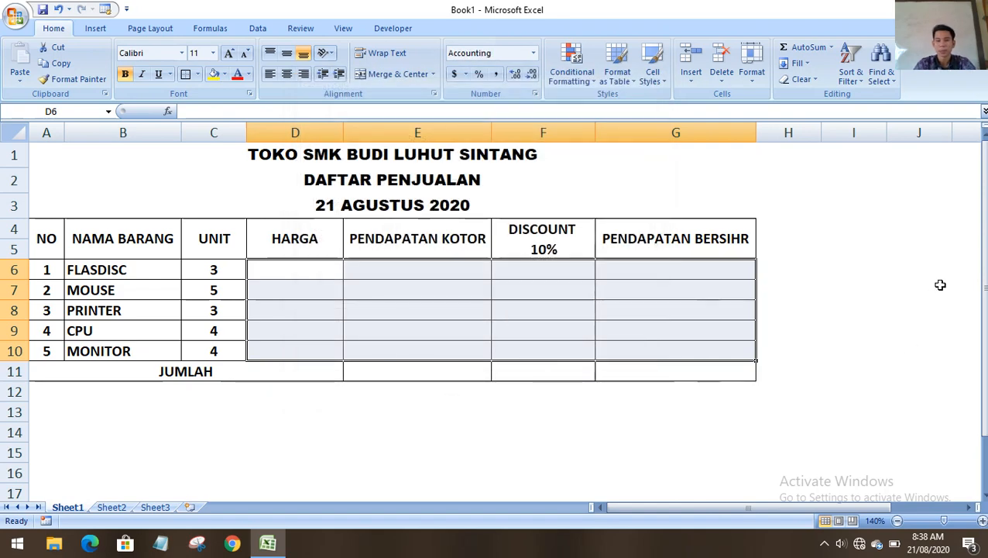
# Enter the FLASDISC, MOUSE and PRINTER prices 60000, 50,000 and 700000 in D6:D8.
pyautogui.click(933, 284)
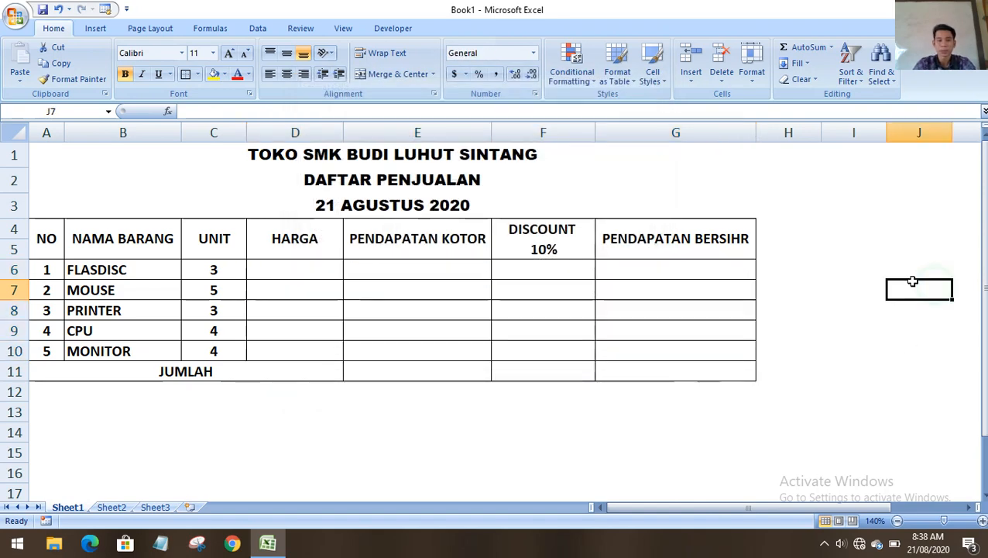
pyautogui.click(295, 264)
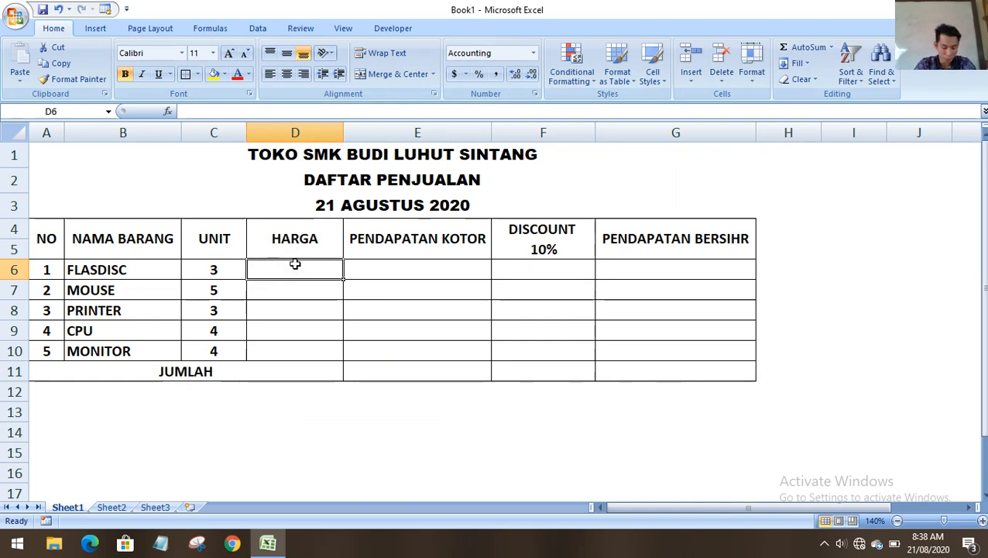
pyautogui.write('60000')
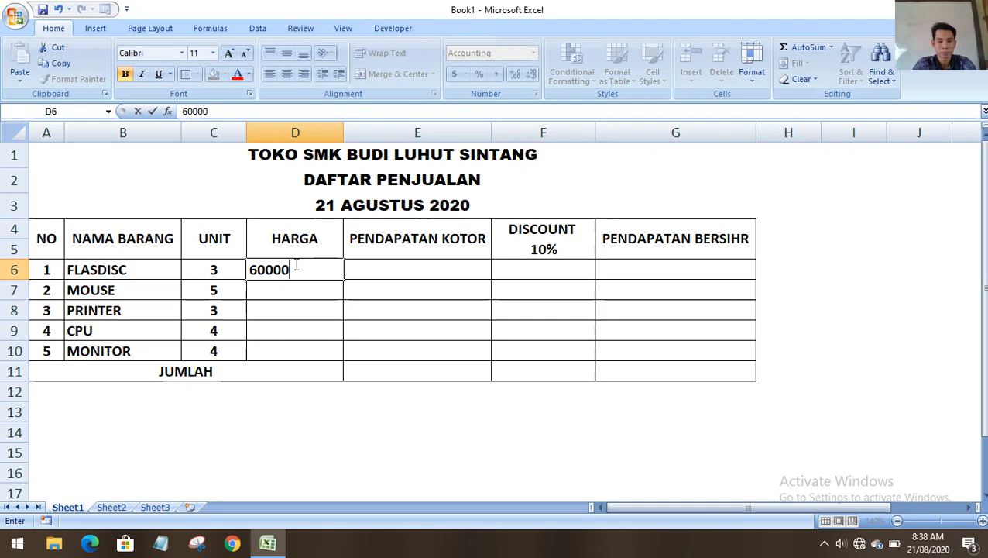
pyautogui.press('Return')
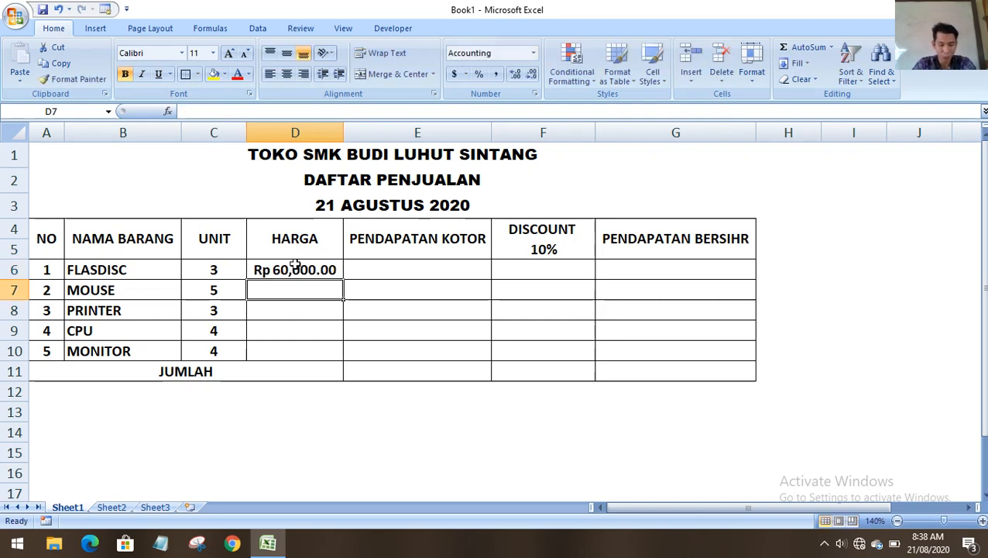
pyautogui.write('50,0')
pyautogui.write('0000')
pyautogui.press('Return')
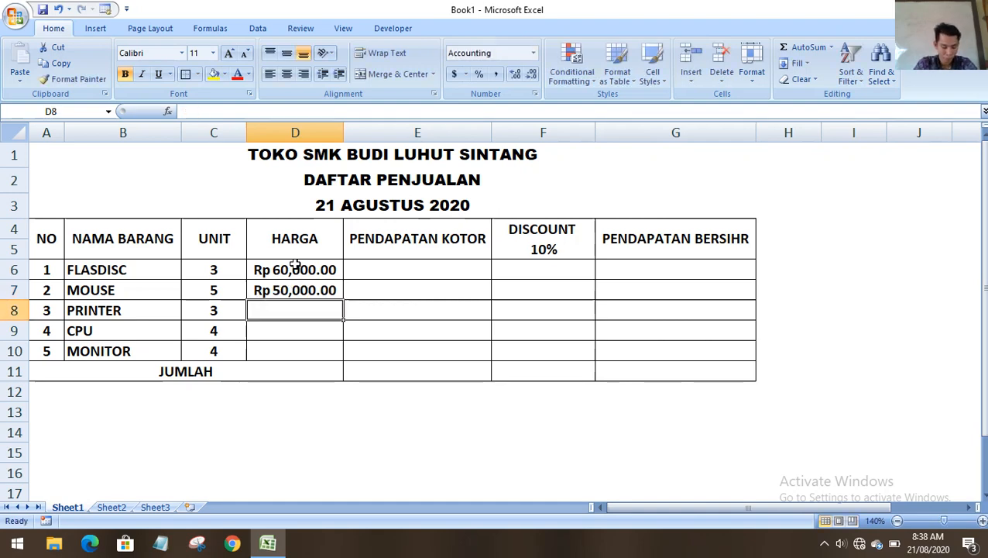
pyautogui.write('700')
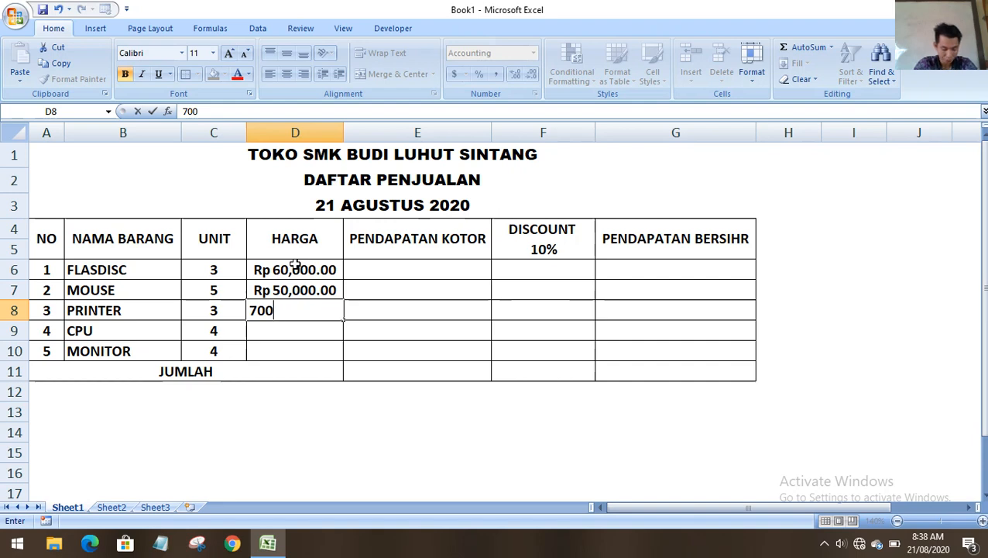
pyautogui.write('000')
pyautogui.press('Return')
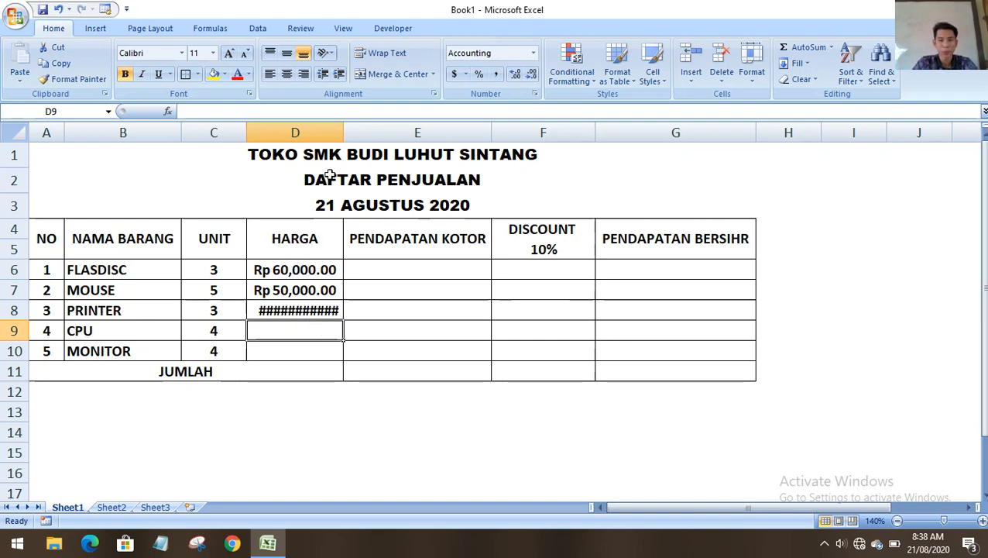
# Widen column D and enter the CPU and MONITOR prices 2,000,000 and 1,000,000.
pyautogui.moveTo(342, 135); pyautogui.dragTo(365, 136)
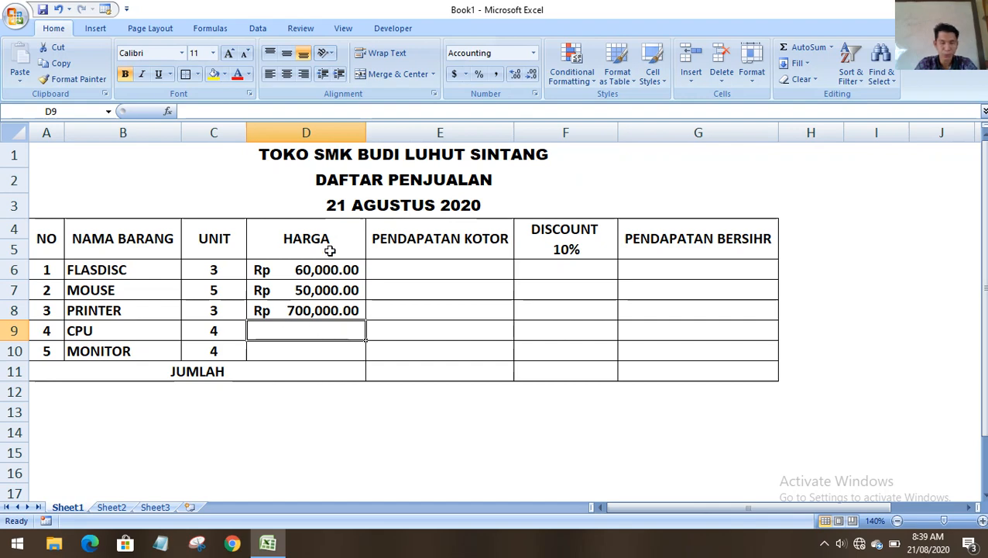
pyautogui.moveTo(365, 136); pyautogui.dragTo(376, 137)
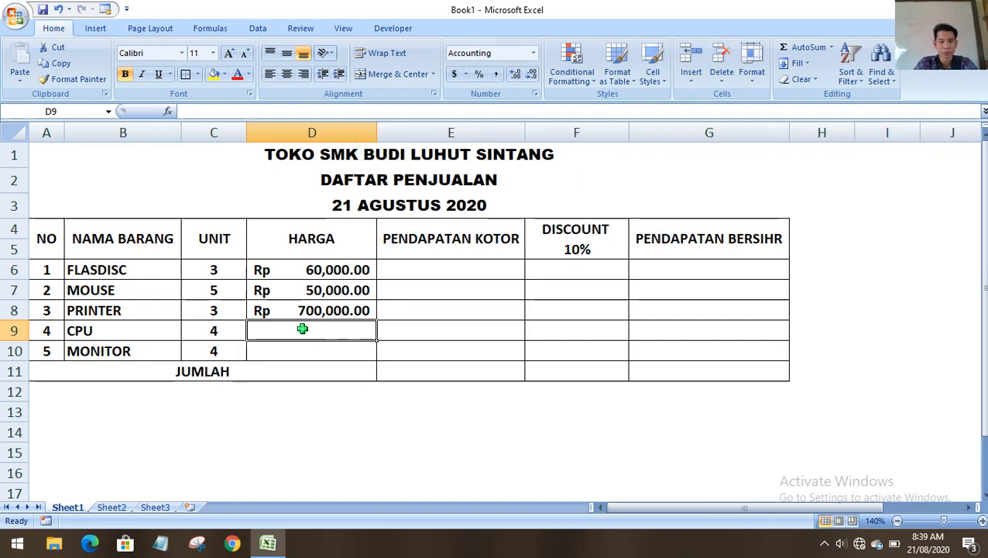
pyautogui.write('2,00')
pyautogui.write('0,000')
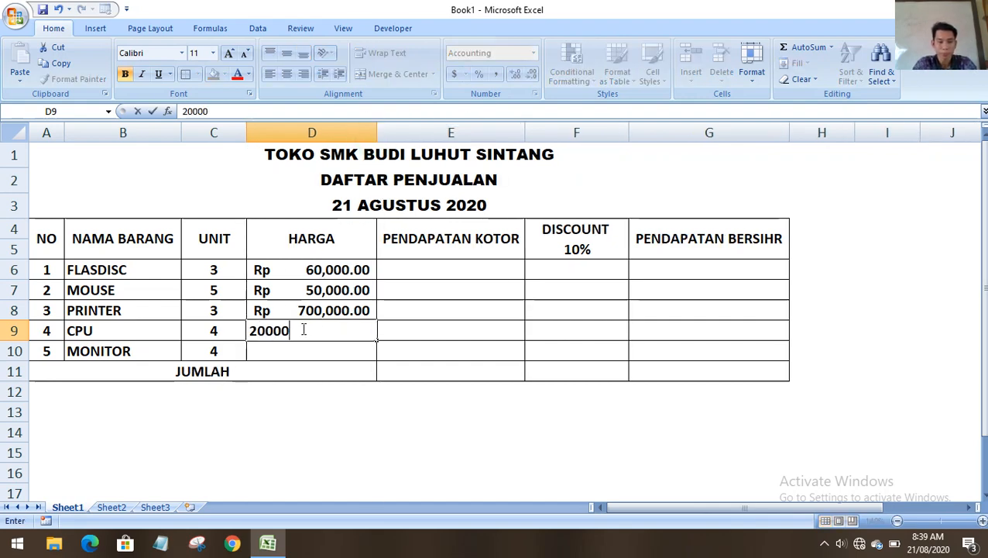
pyautogui.press('Return')
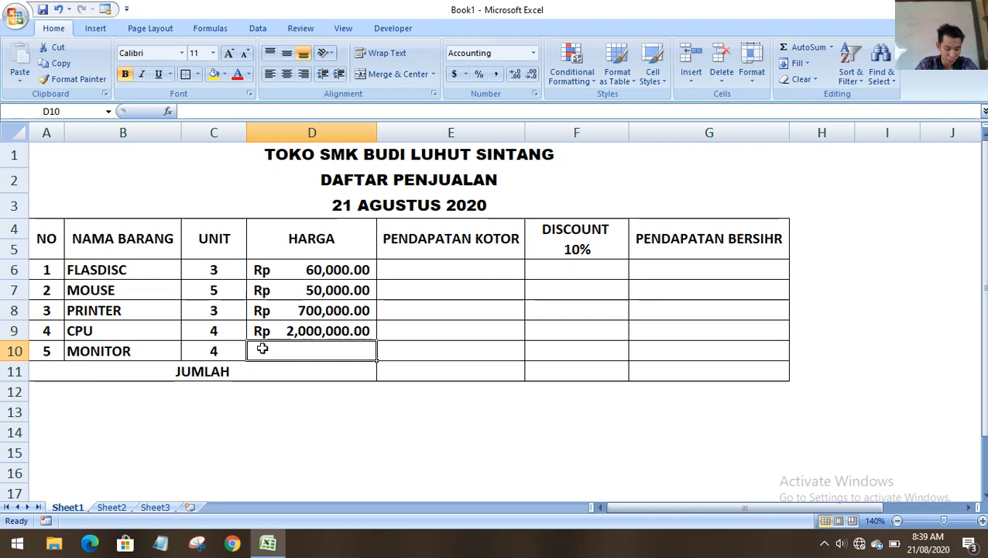
pyautogui.write('1,0')
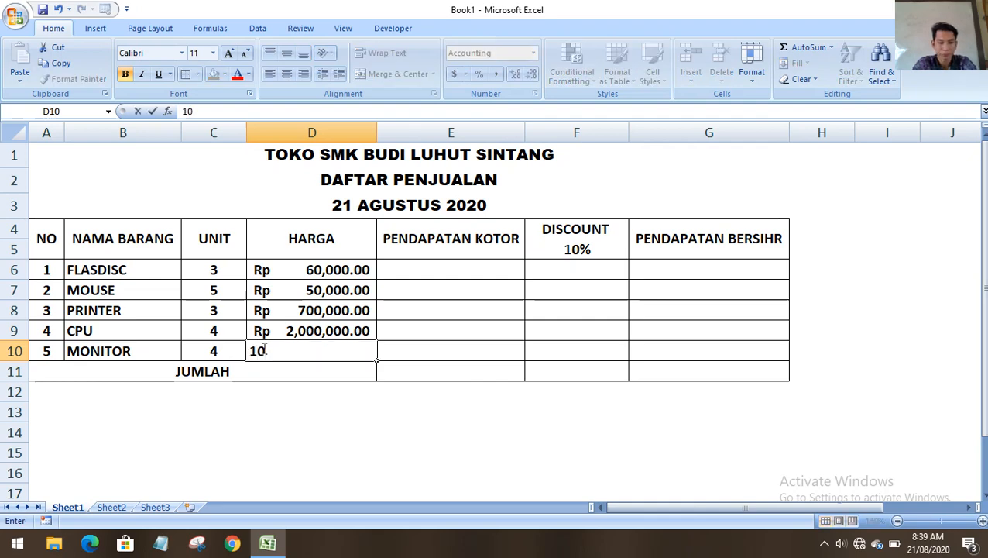
pyautogui.write('00,000')
pyautogui.press('Return')
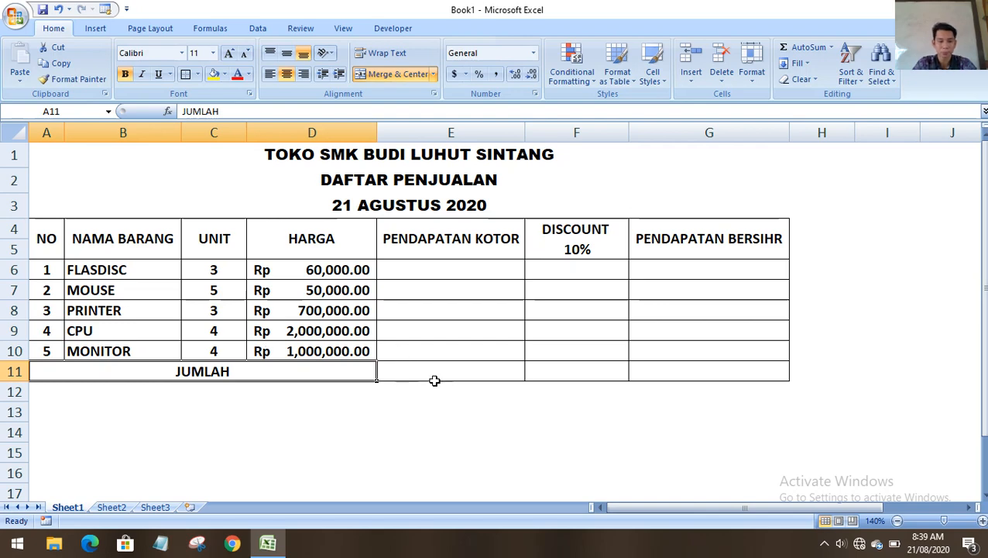
# Select the empty gross income cells E6:E10 and point out the HARGA and UNIT columns.
pyautogui.click(434, 383)
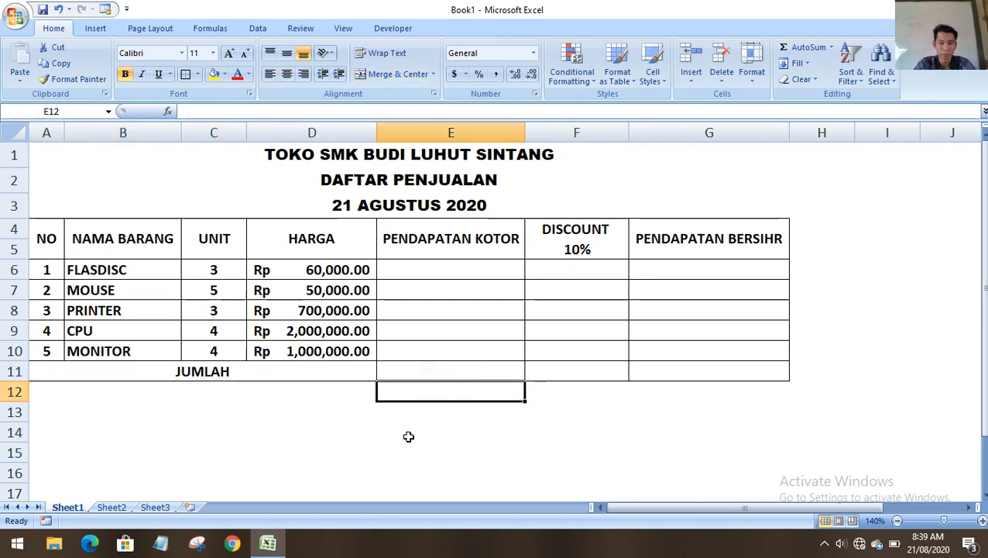
pyautogui.click(402, 266)
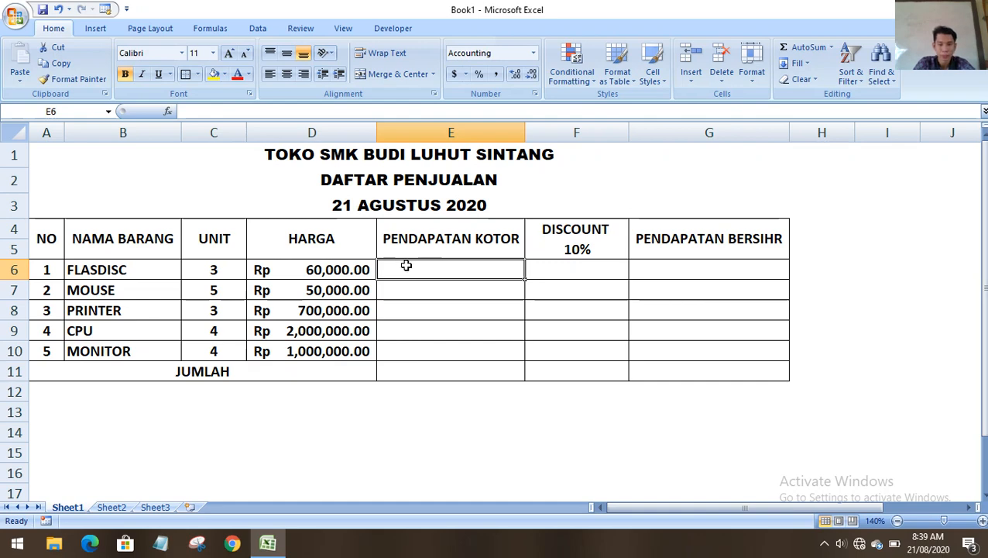
pyautogui.moveTo(405, 266); pyautogui.dragTo(424, 347)
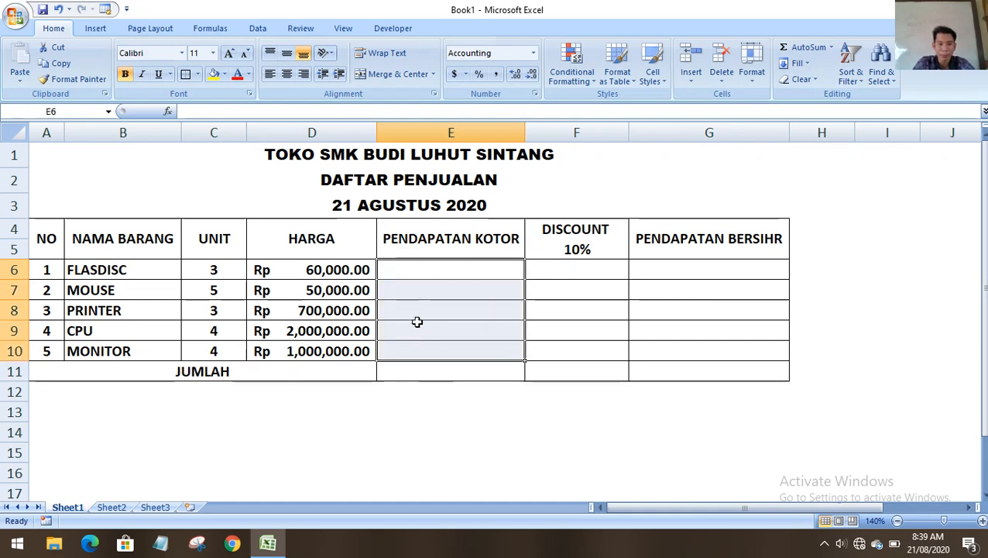
pyautogui.click(314, 228)
pyautogui.click(210, 238)
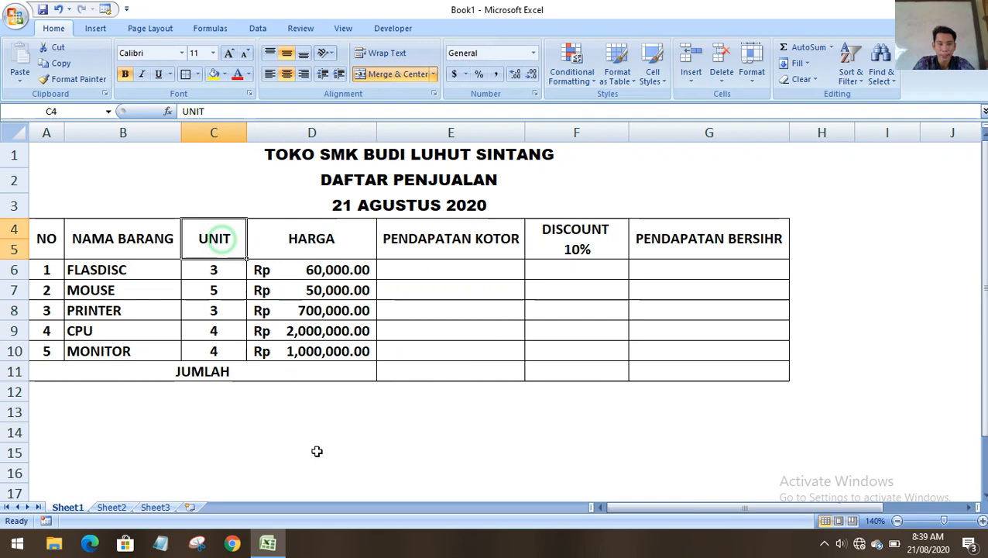
# Type RUMUS= in C13 and UNIT X HARGA in D13.
pyautogui.click(216, 422)
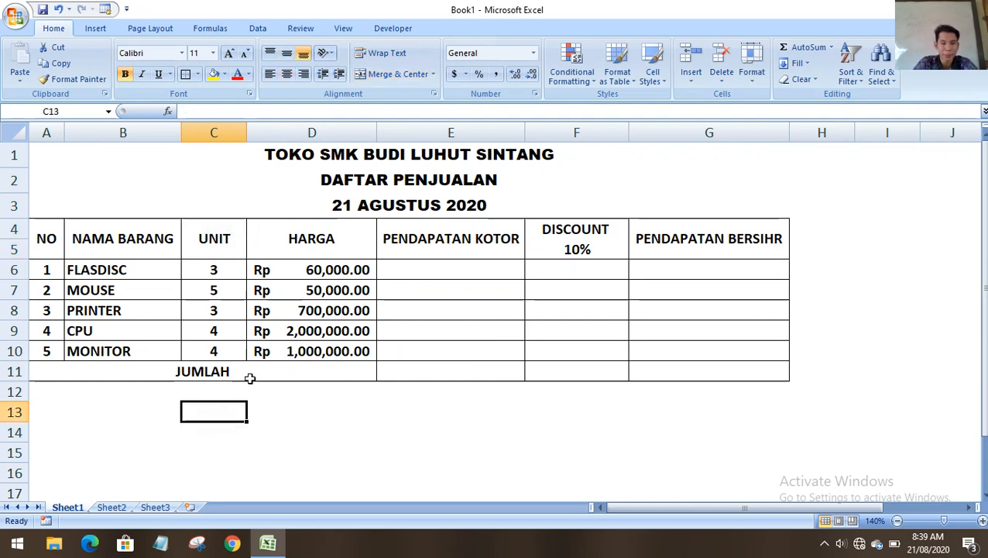
pyautogui.write('RUMUS')
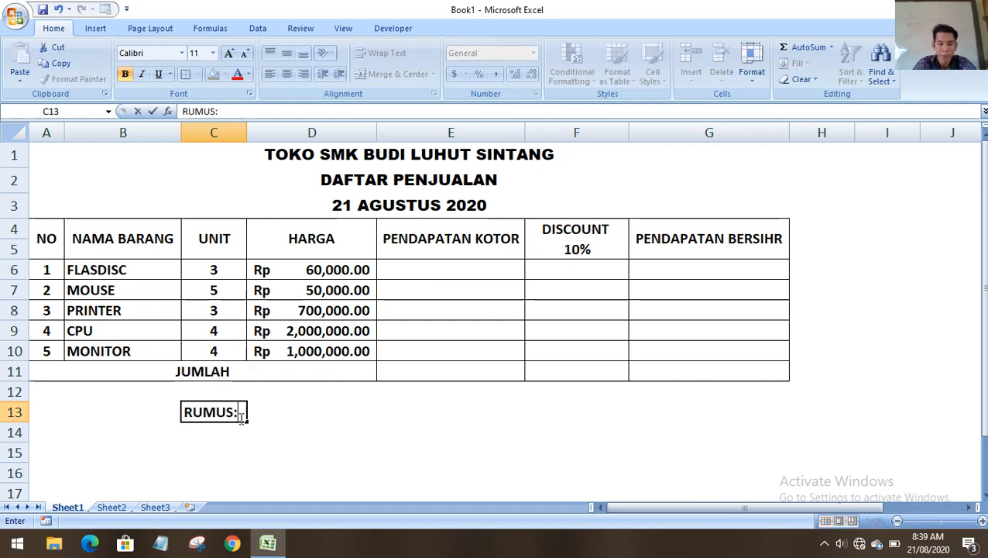
pyautogui.write('=')
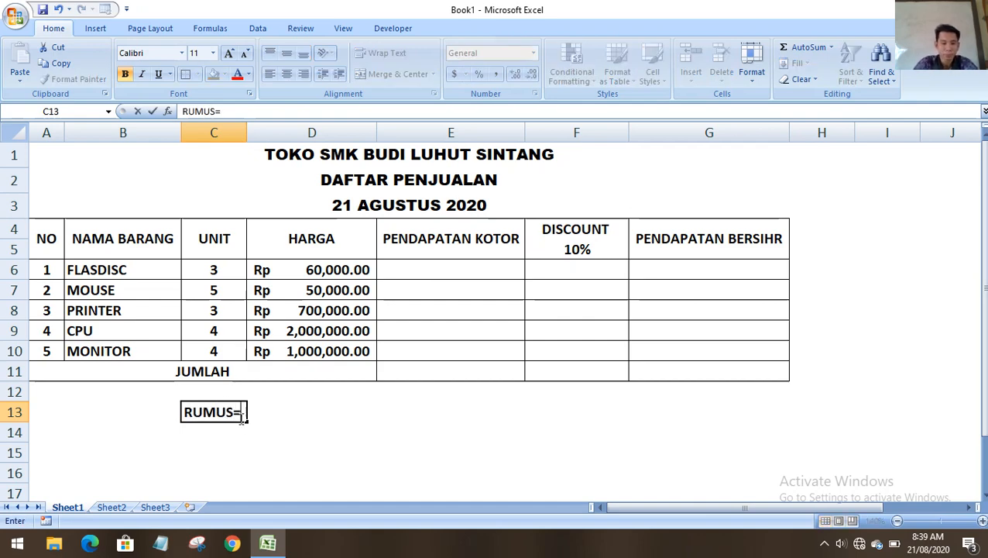
pyautogui.click(266, 416)
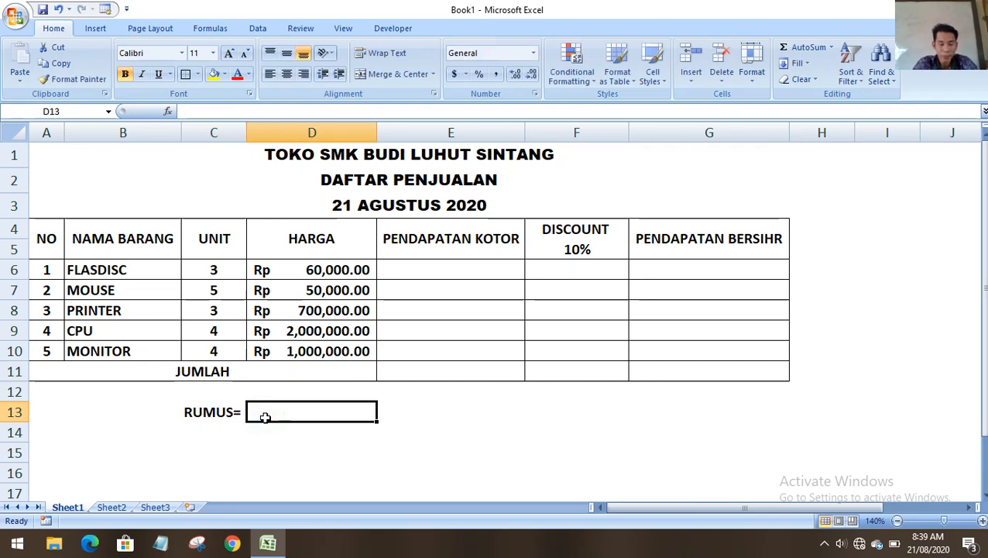
pyautogui.write('UNIT')
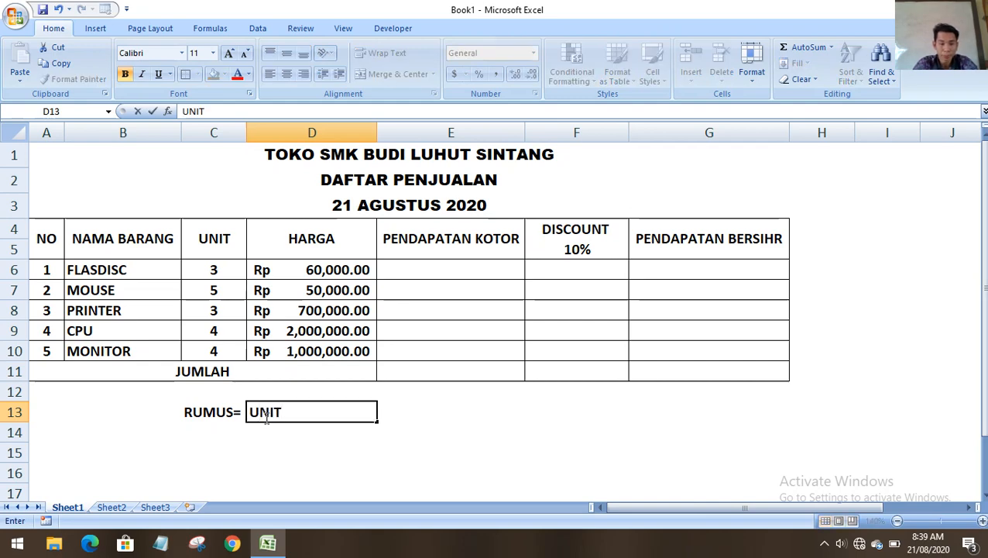
pyautogui.write(' X RAH')
pyautogui.press('BackSpace')
pyautogui.press('BackSpace')
pyautogui.press('BackSpace')
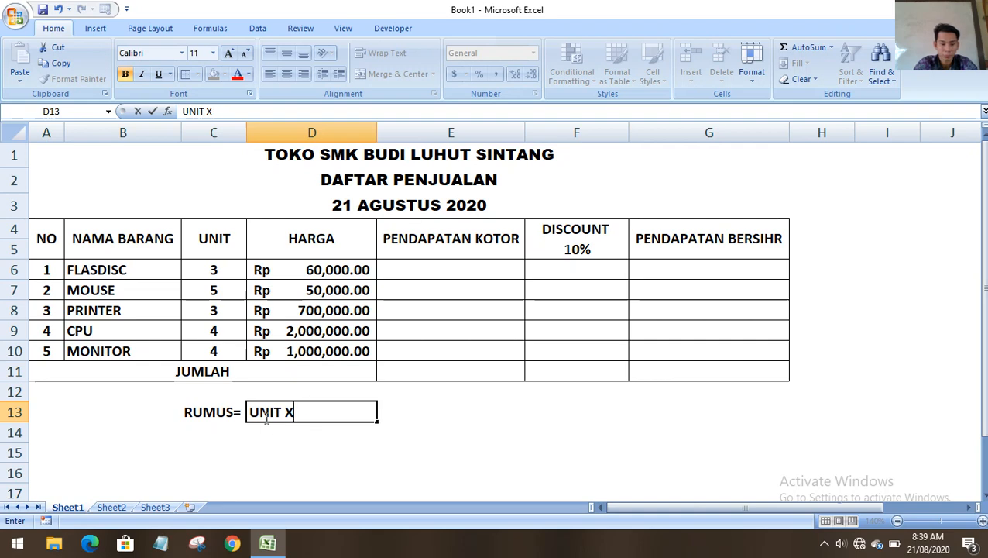
pyautogui.write('HARGA')
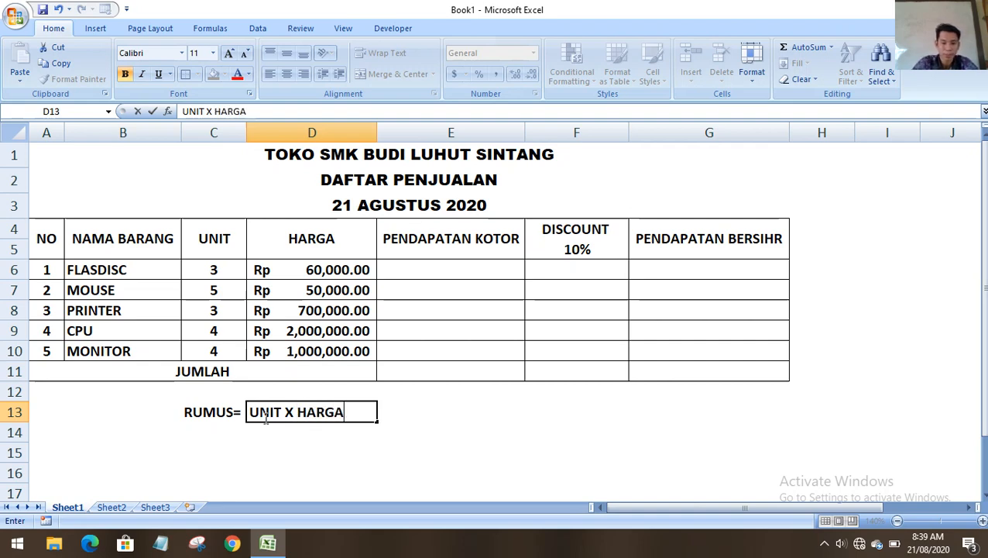
pyautogui.click(298, 452)
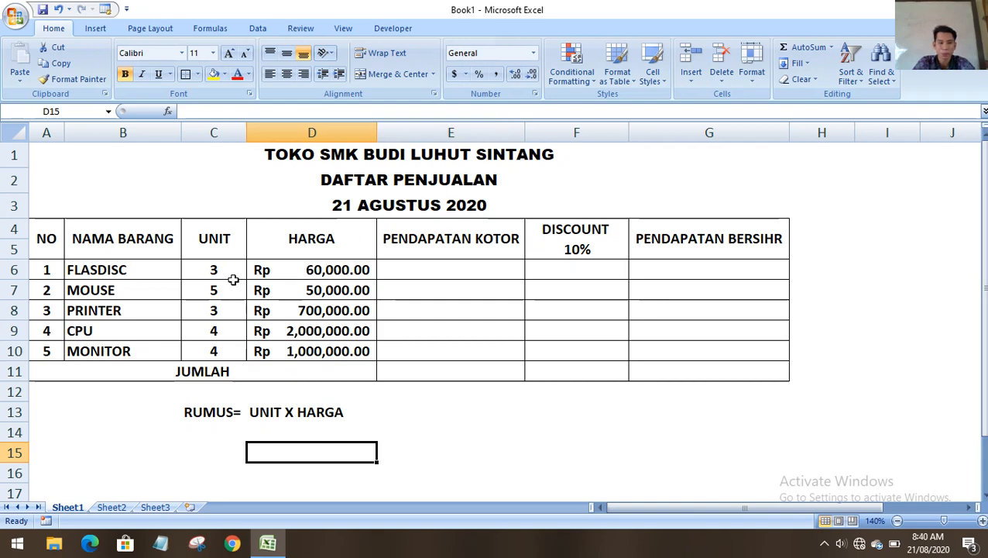
# Select rows 1–11, then columns C and D, and end on cell D14.
pyautogui.moveTo(14, 154); pyautogui.dragTo(30, 380)
pyautogui.click(216, 128)
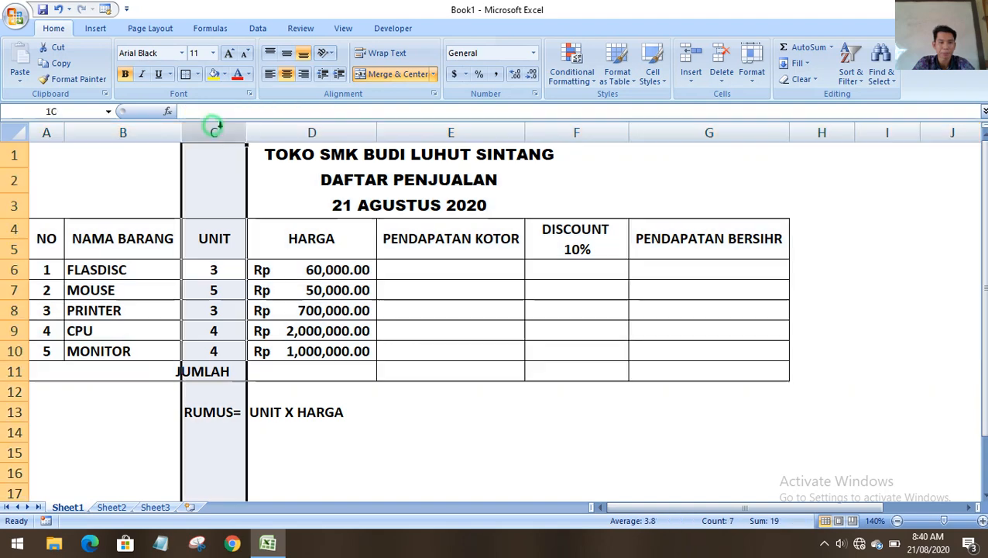
pyautogui.click(311, 132)
pyautogui.click(271, 430)
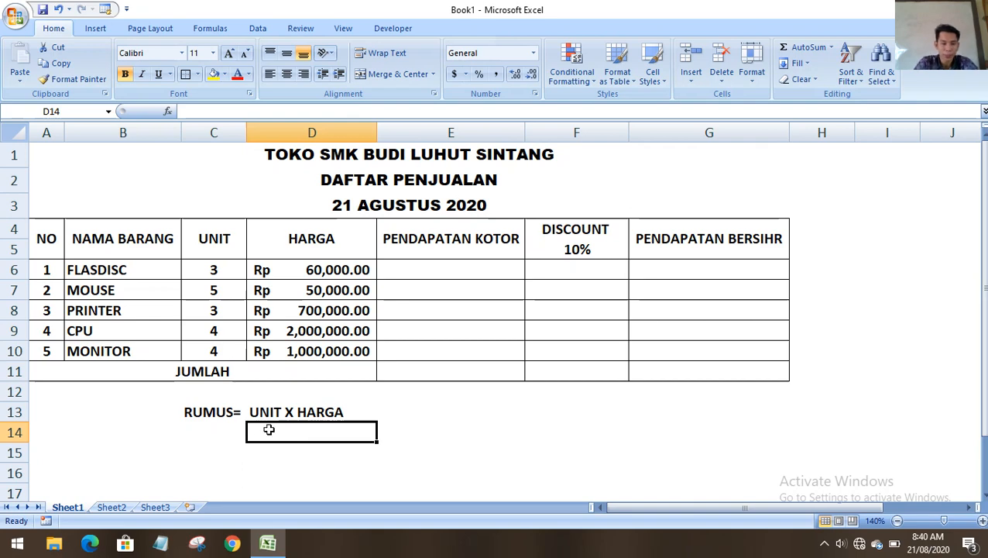
# Store the example formula =C6*D6 as text in D14 under UNIT X HARGA.
pyautogui.write('=')
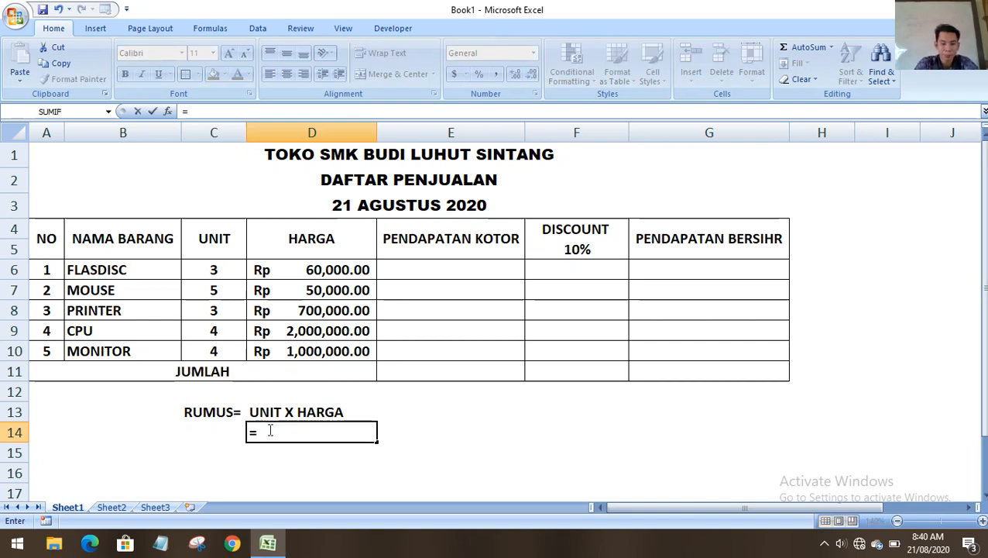
pyautogui.press('Left')
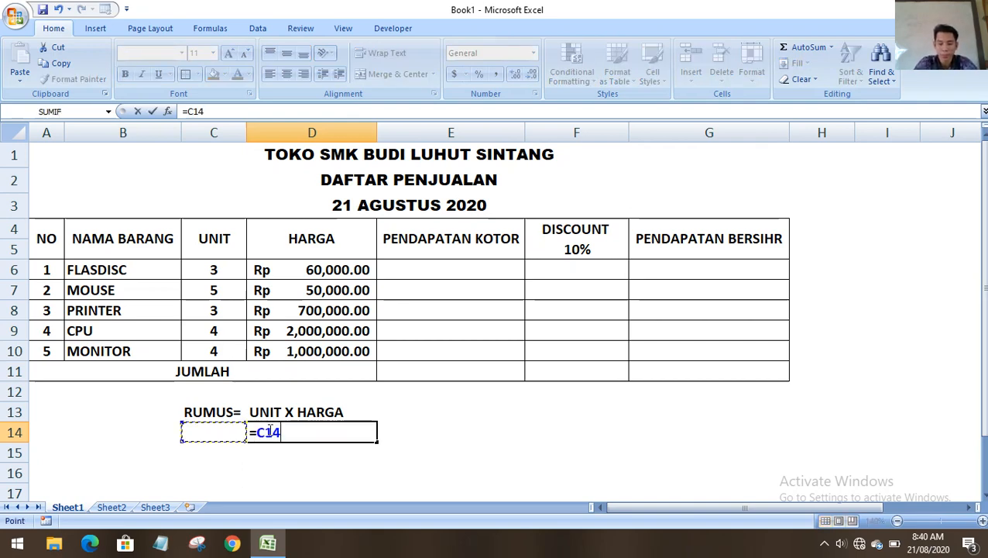
pyautogui.press('BackSpace')
pyautogui.press('BackSpace')
pyautogui.press('BackSpace')
pyautogui.press('BackSpace')
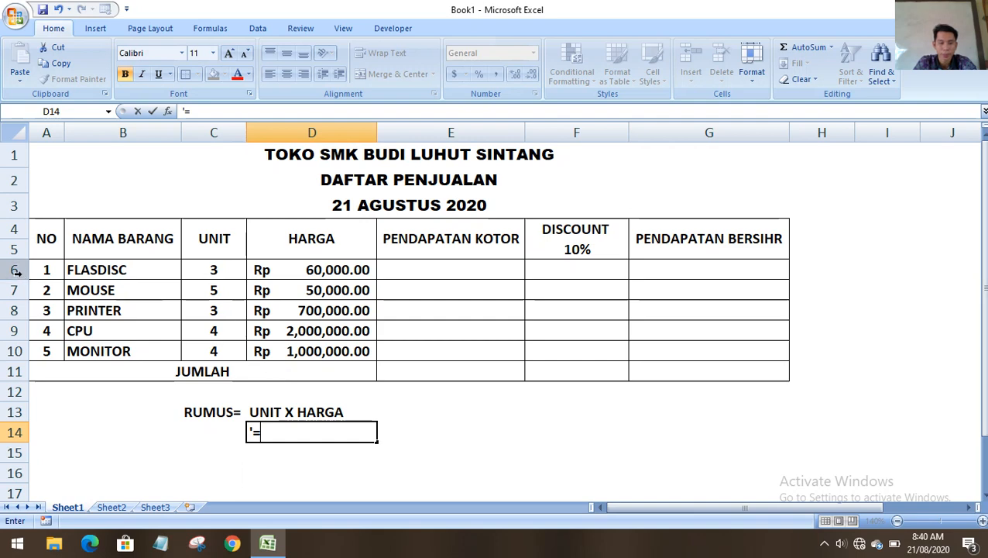
pyautogui.write('C6')
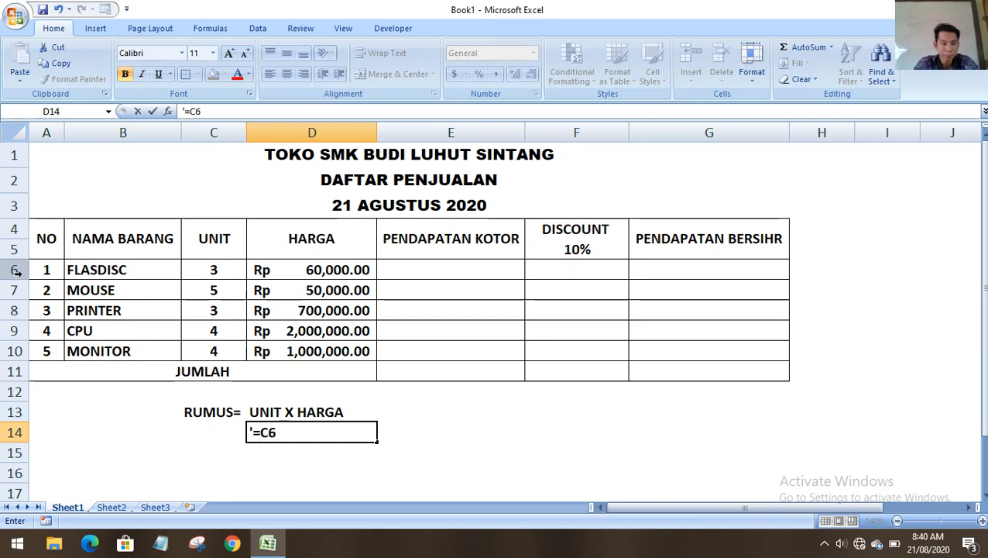
pyautogui.write('*')
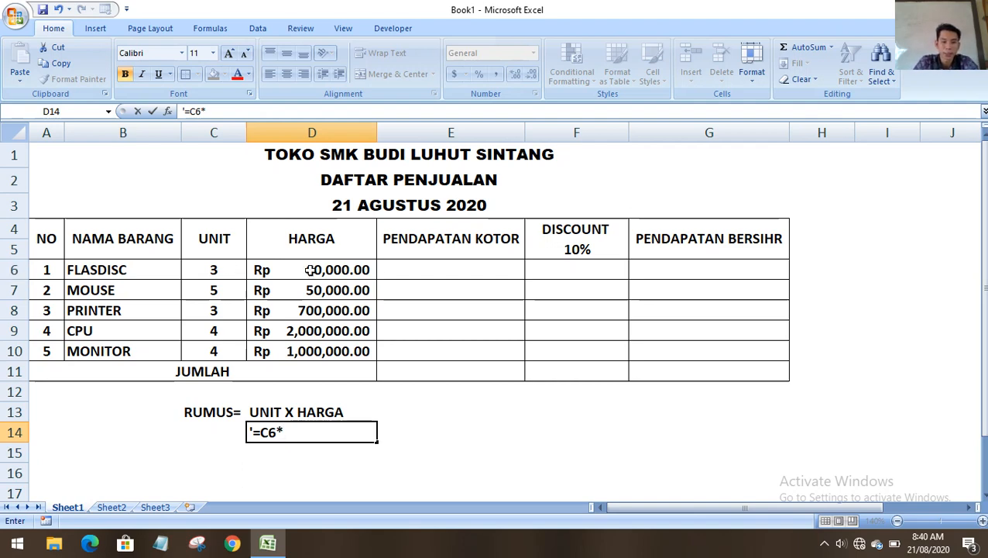
pyautogui.write('D6')
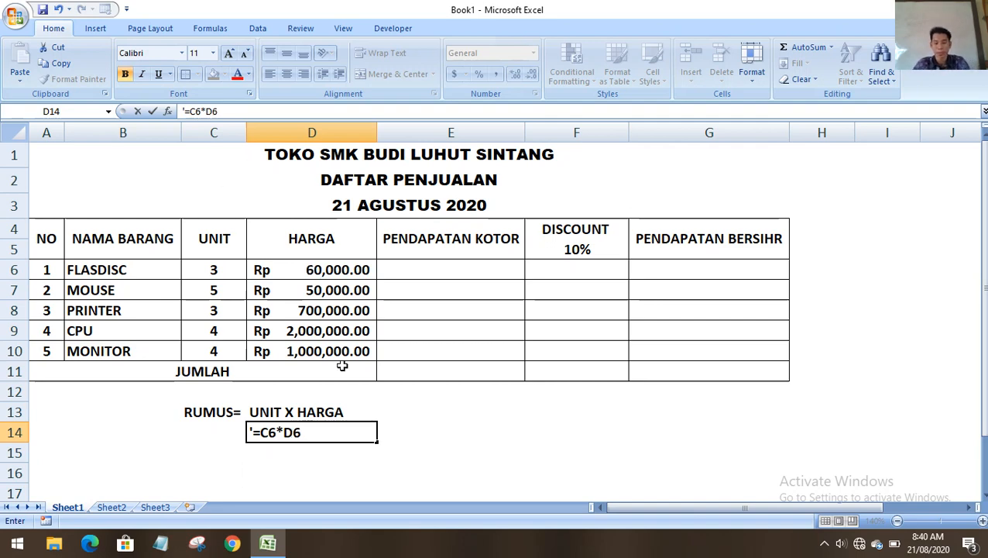
pyautogui.press('Return')
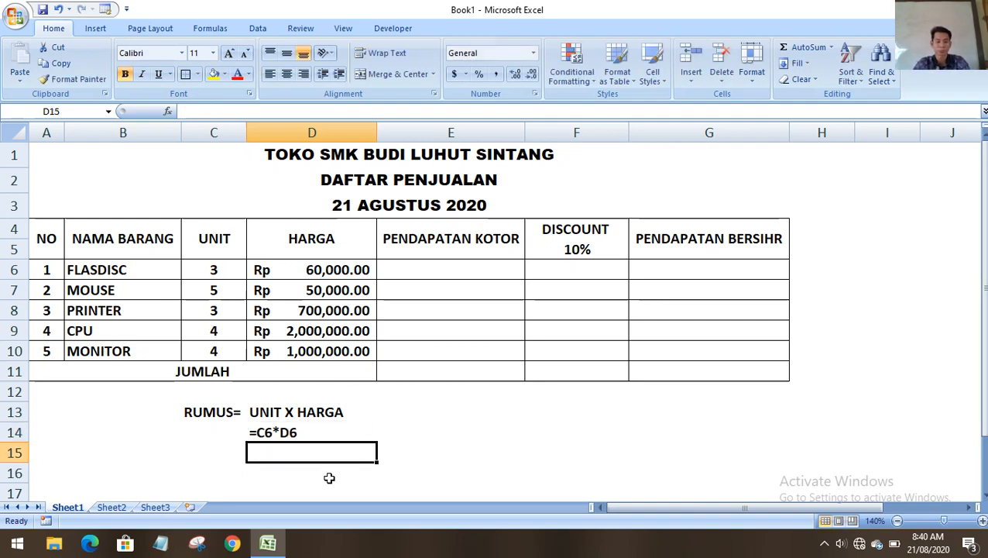
pyautogui.click(328, 477)
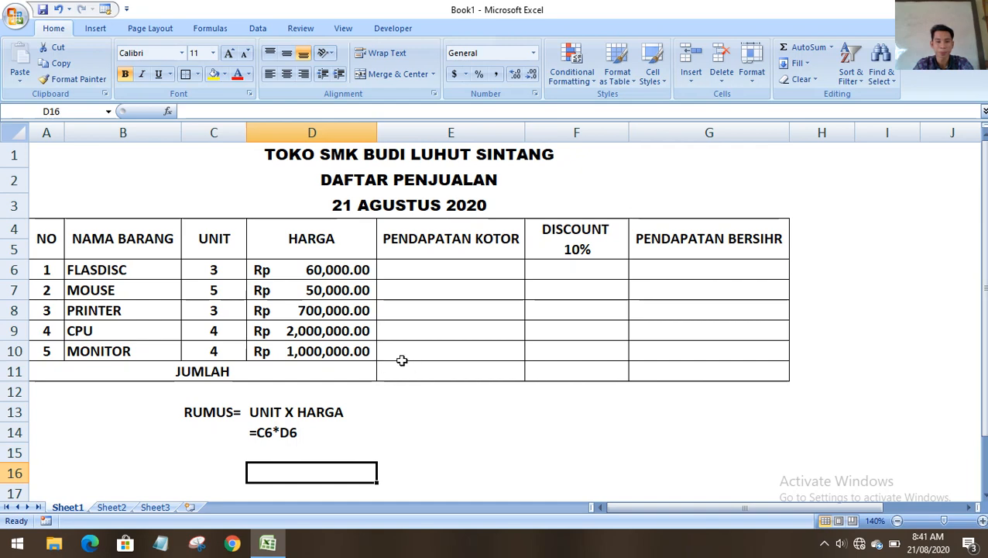
pyautogui.moveTo(408, 271); pyautogui.dragTo(408, 330)
pyautogui.click(419, 390)
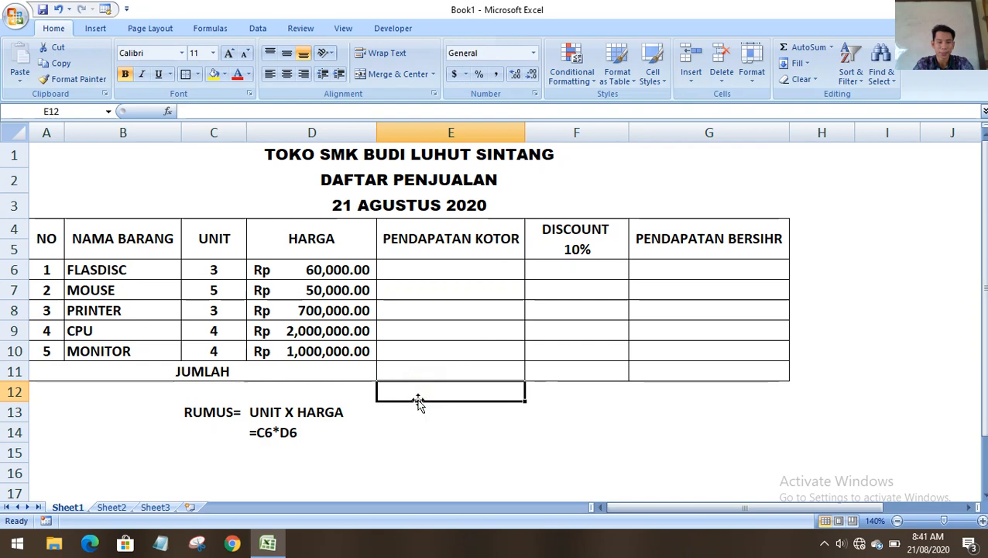
# Enter =C6*D6 in E6 and fill it down to E10, giving Rp 180,000 to Rp 4,000,000.
pyautogui.doubleClick(399, 271)
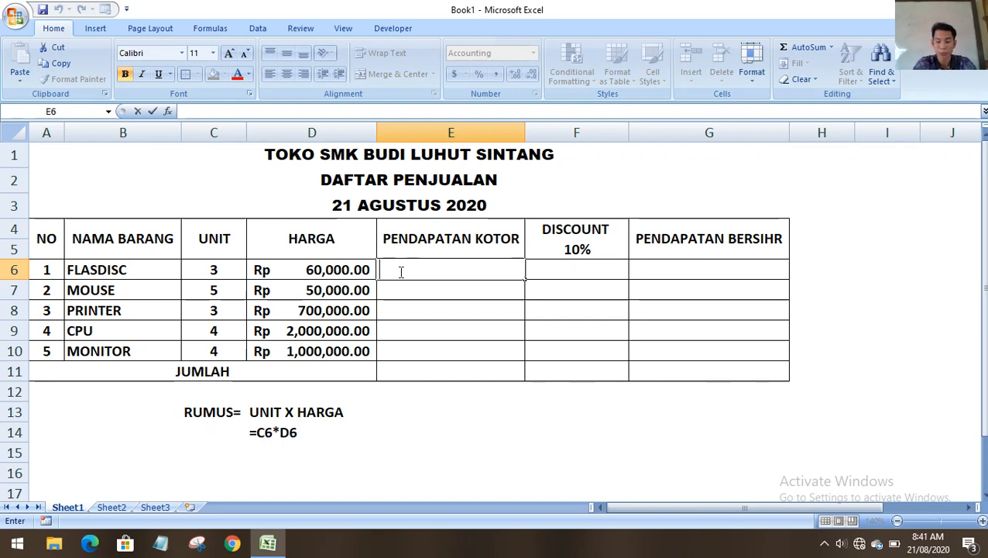
pyautogui.write('=')
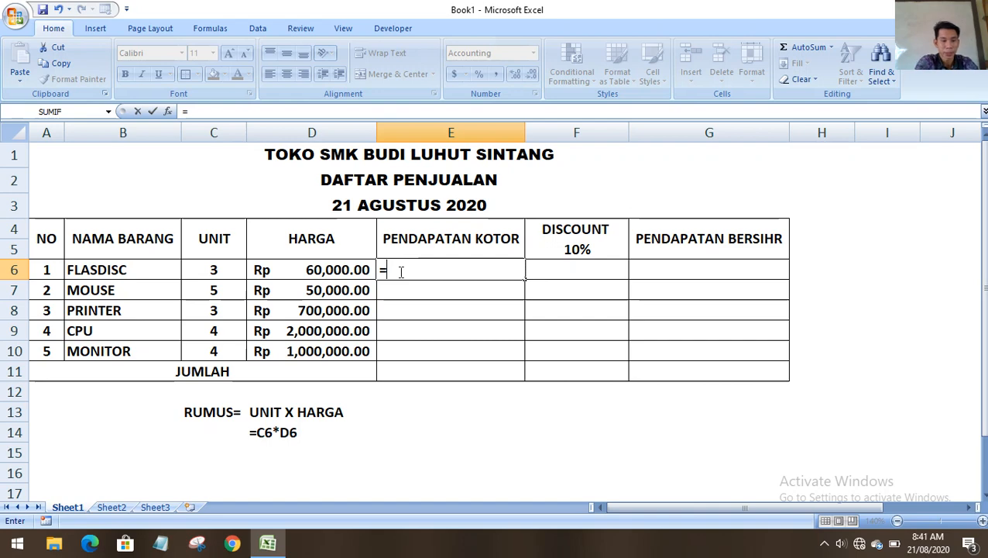
pyautogui.write('C6')
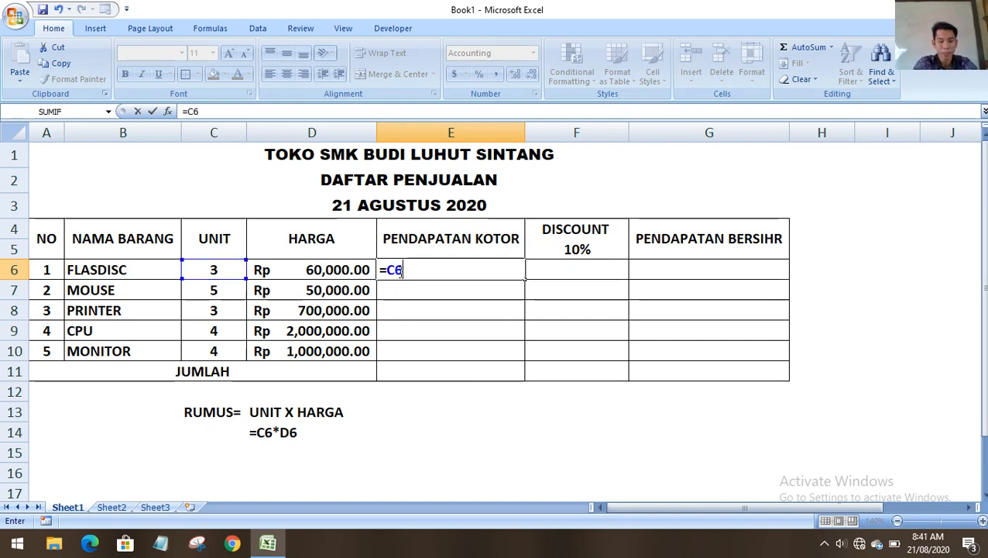
pyautogui.write('*')
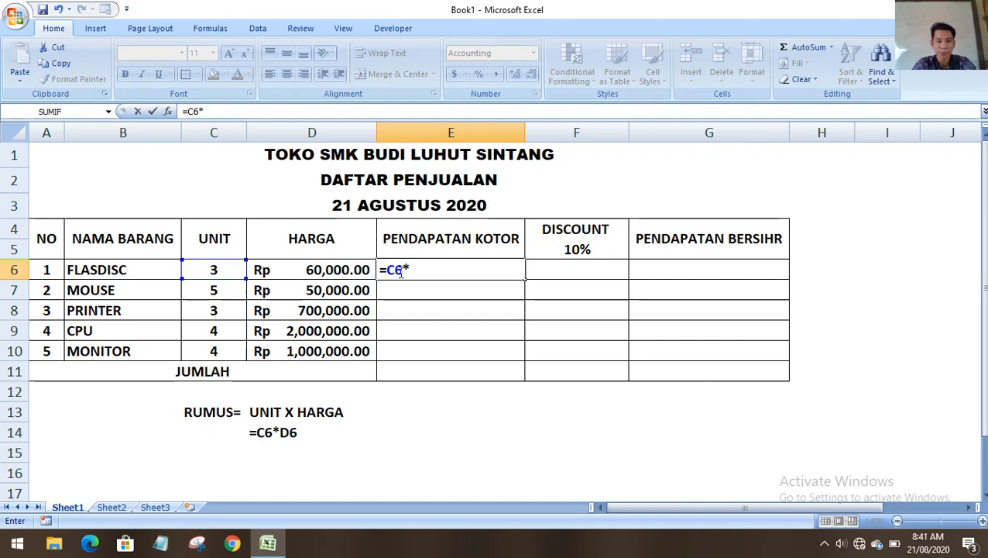
pyautogui.write('D6')
pyautogui.press('Return')
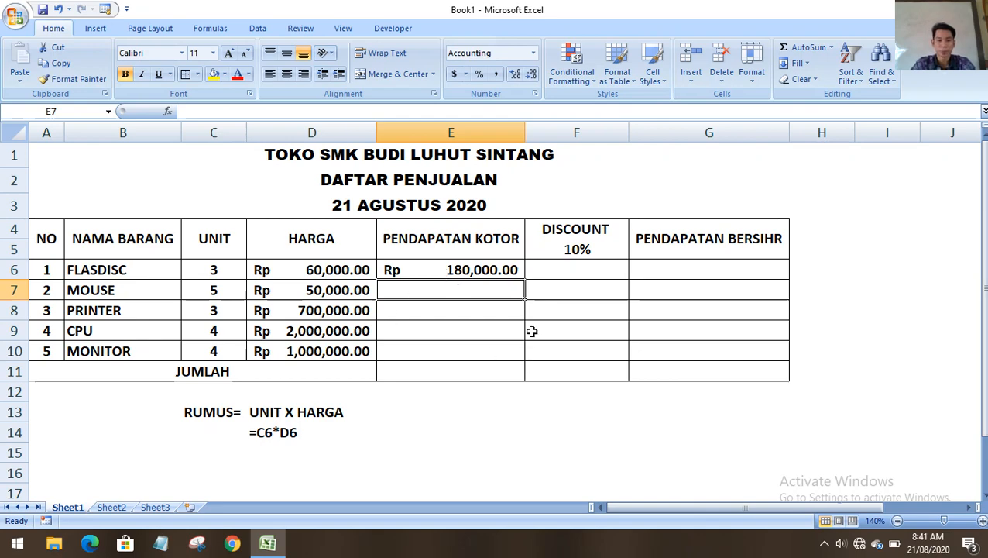
pyautogui.click(507, 271)
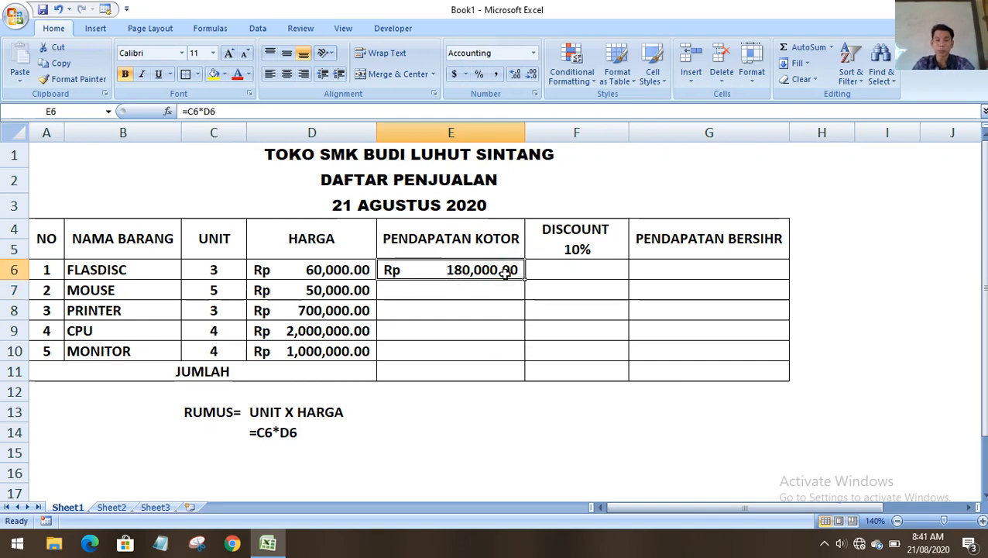
pyautogui.moveTo(525, 281); pyautogui.dragTo(526, 357)
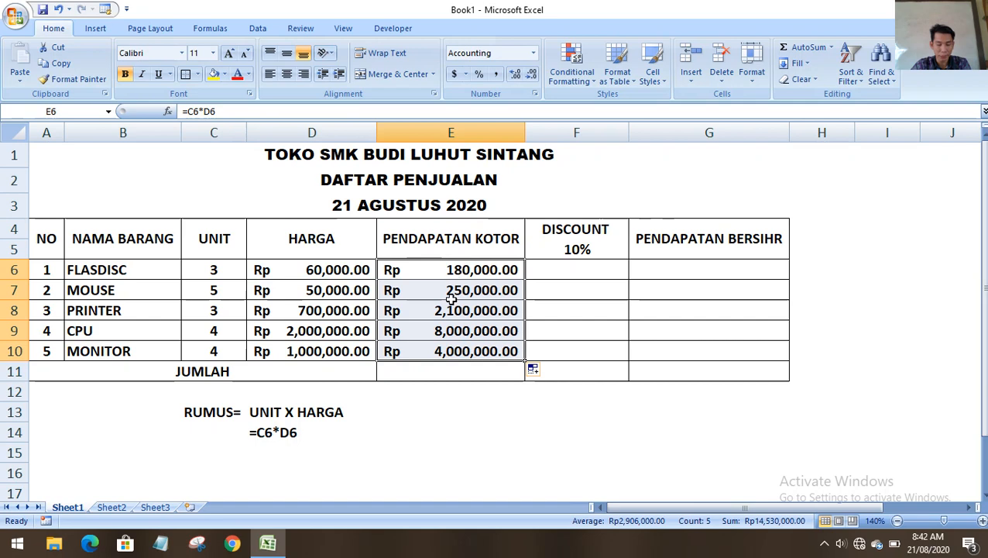
pyautogui.doubleClick(433, 370)
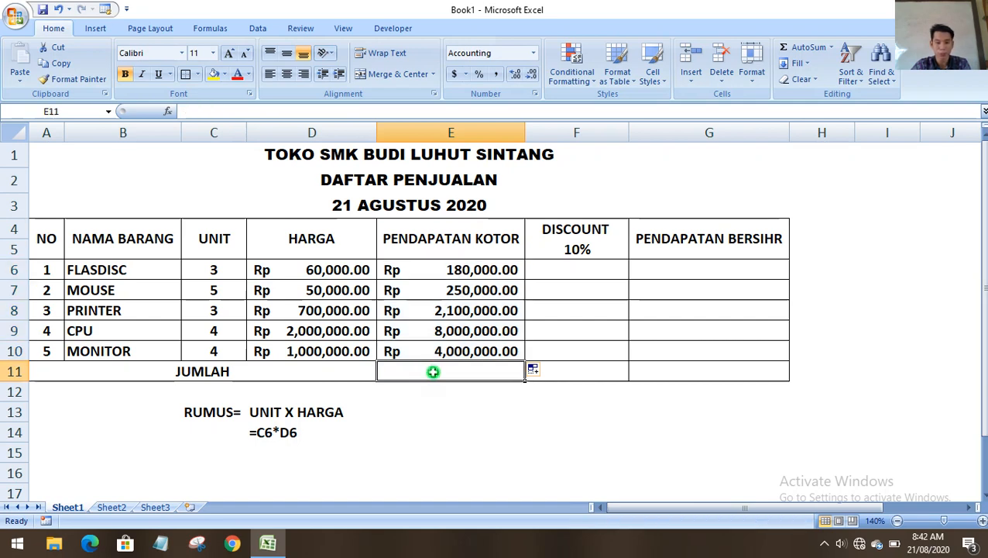
# Sum E6:E10 in the JUMLAH row with =SUM, showing Rp 14,530,000.00.
pyautogui.write('=')
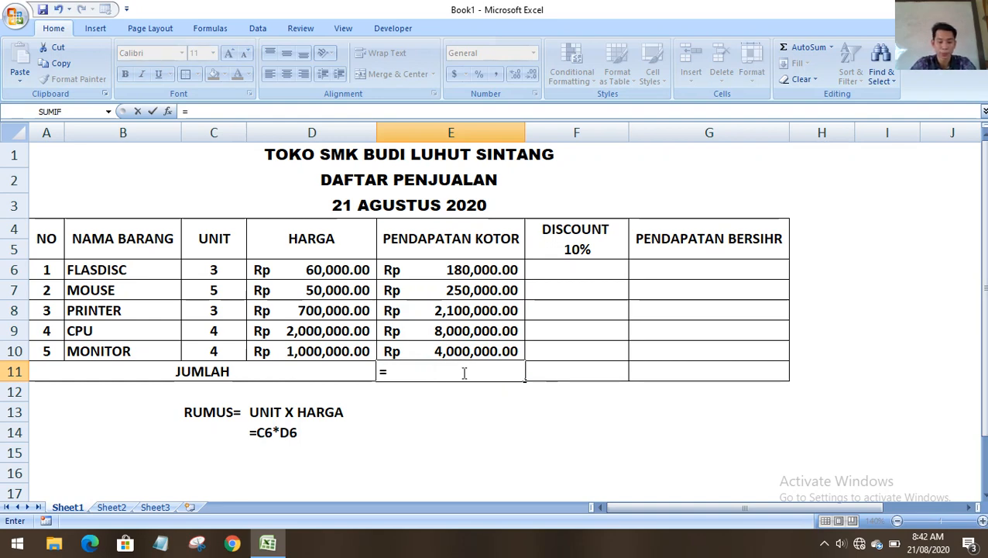
pyautogui.write('SUM')
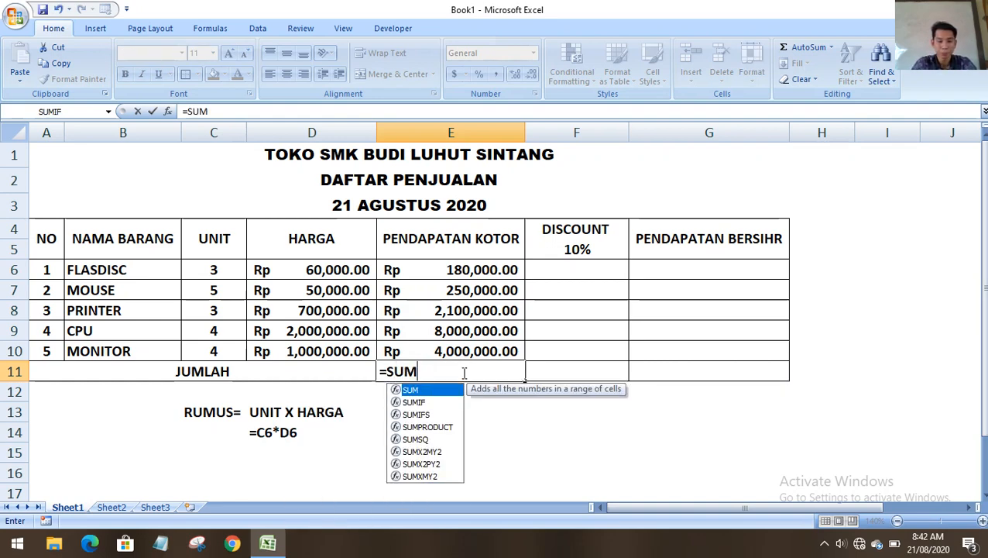
pyautogui.write('(')
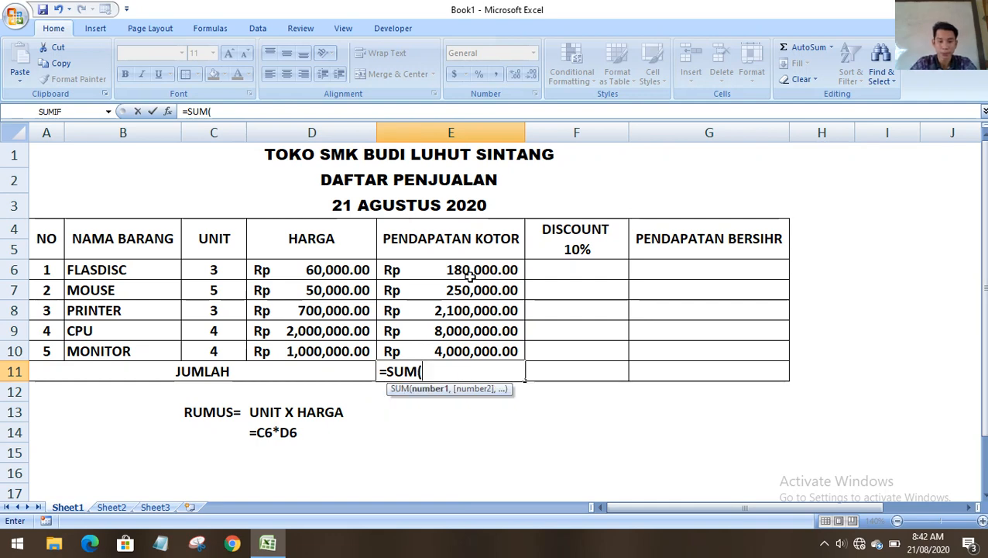
pyautogui.moveTo(470, 270); pyautogui.dragTo(471, 351)
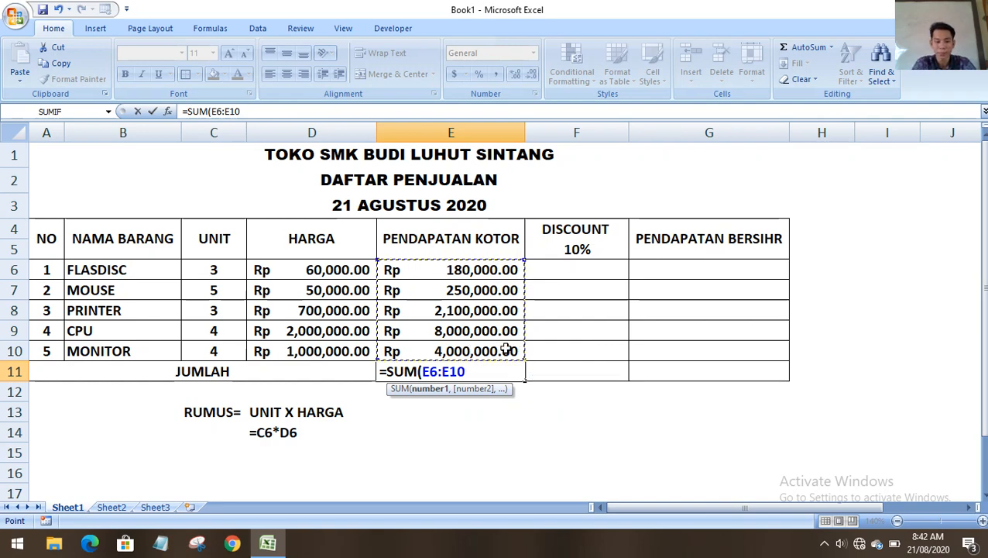
pyautogui.write(')')
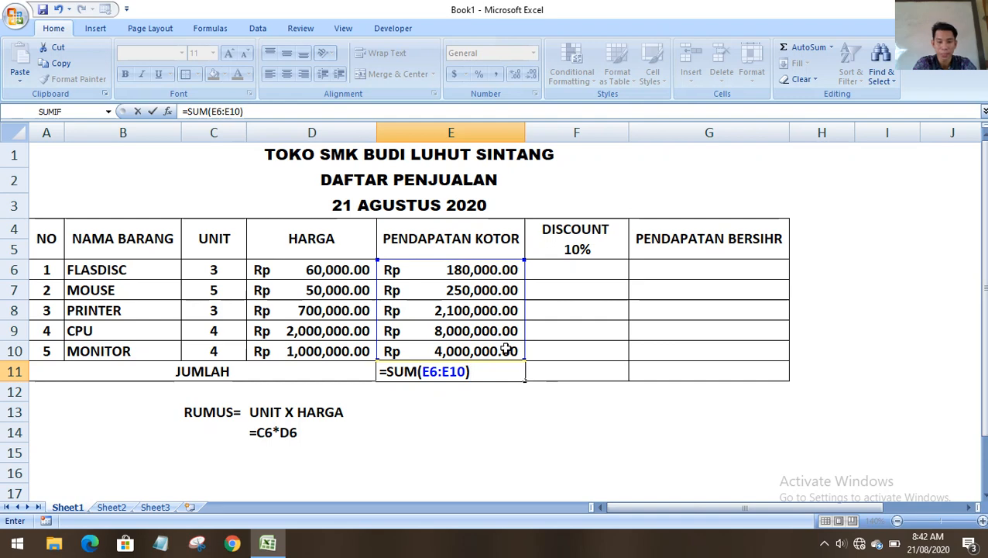
pyautogui.press('BackSpace')
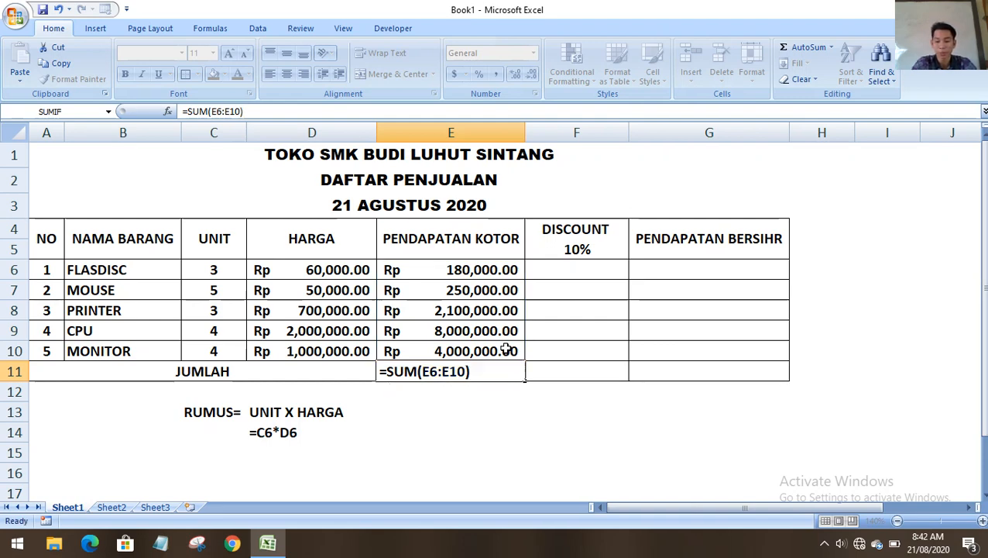
pyautogui.press('Return')
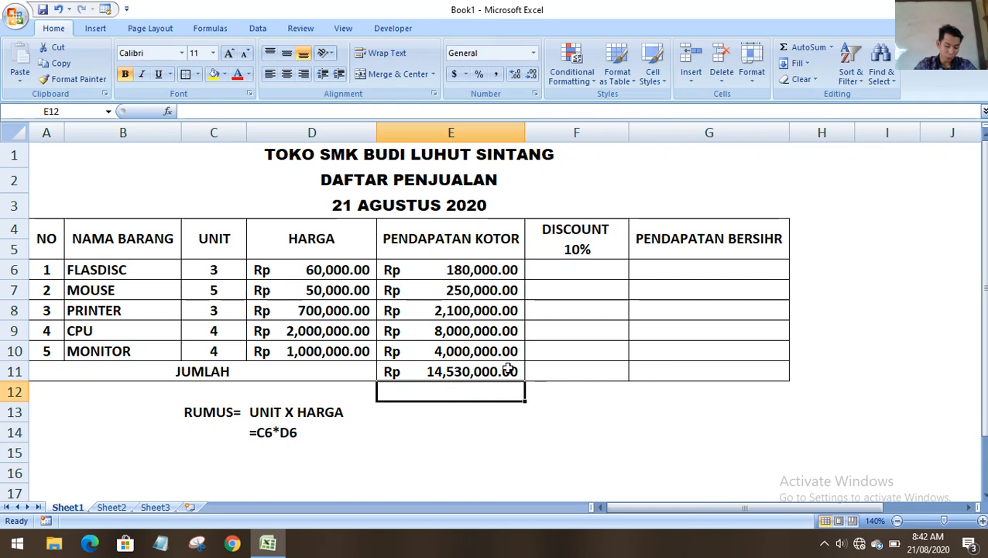
pyautogui.click(556, 271)
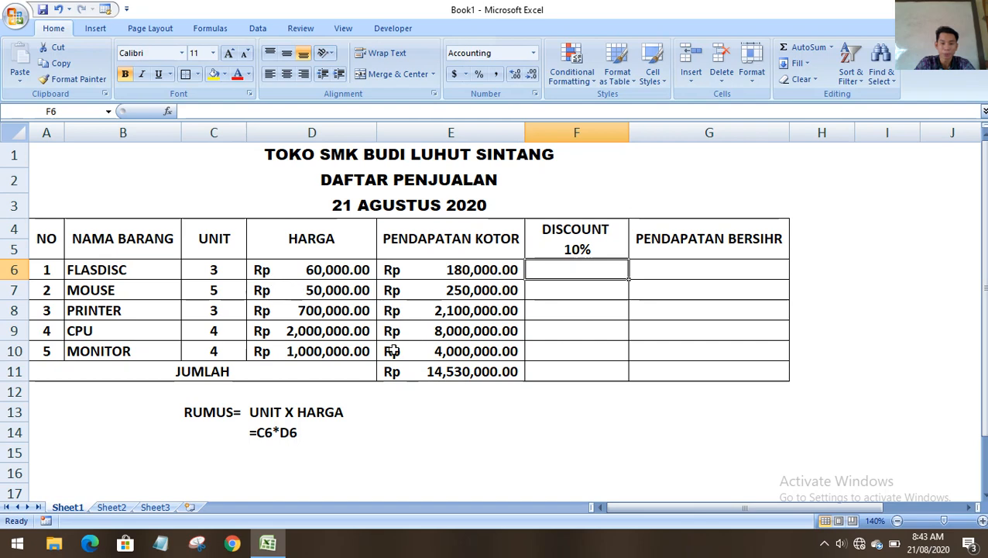
pyautogui.scroll(-1, 391, 350)
# Type PENDAPATAN KOTOR in A13 and centre it across A13:B13.
pyautogui.click(94, 337)
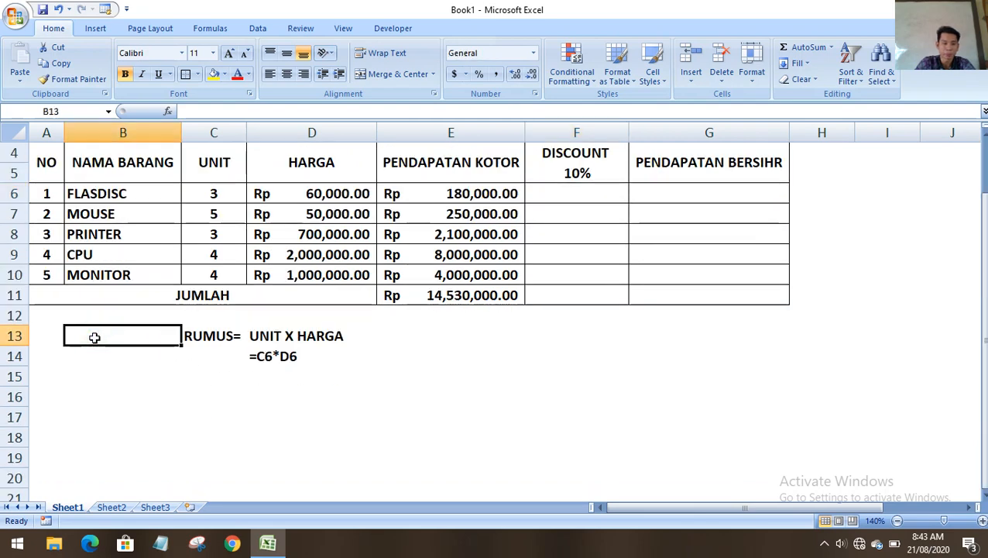
pyautogui.write('PENDA')
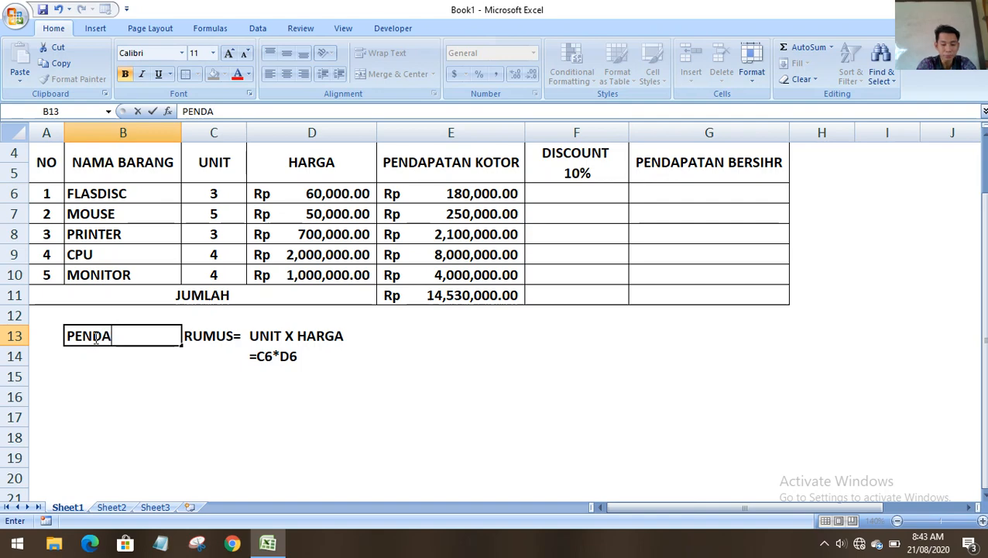
pyautogui.write('PATAN KOTOR')
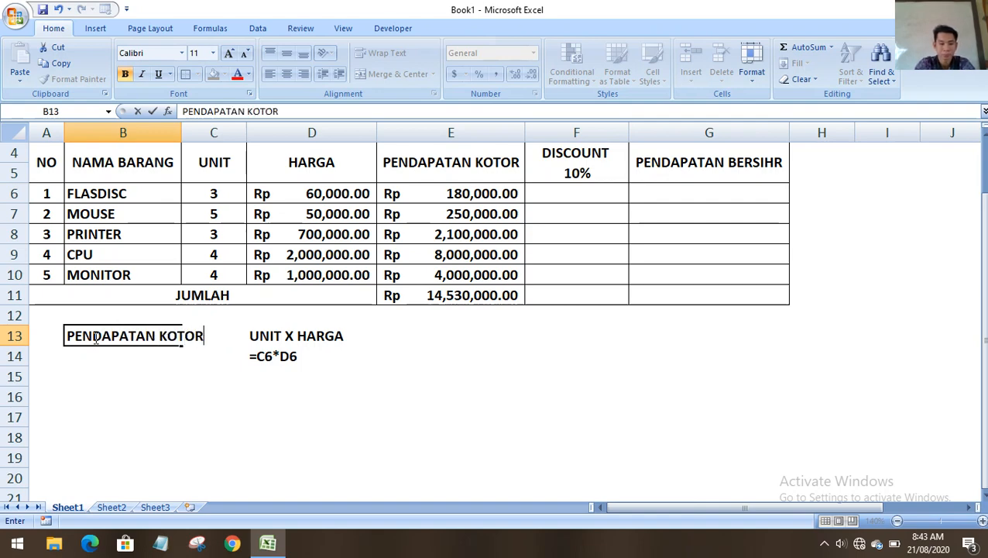
pyautogui.click(143, 370)
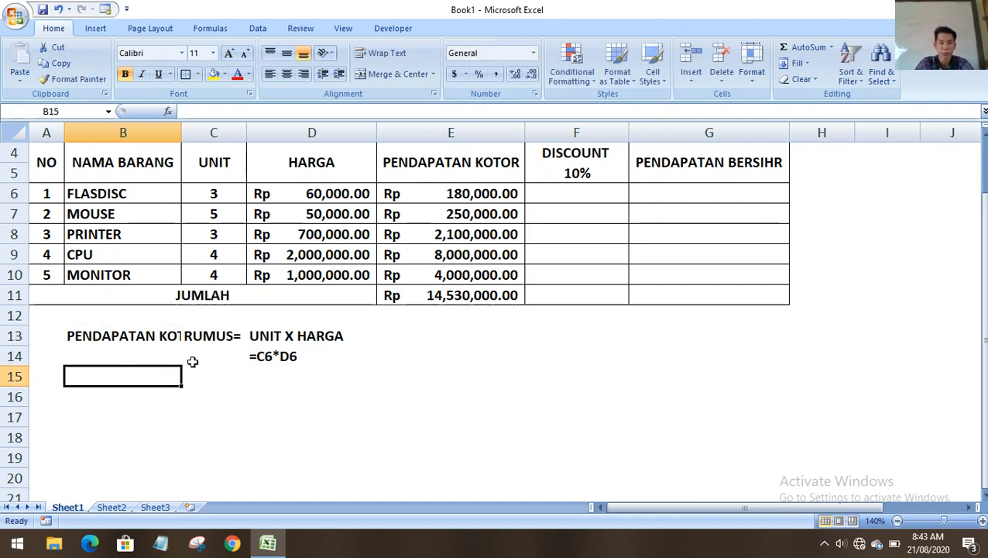
pyautogui.click(91, 319)
pyautogui.click(104, 338)
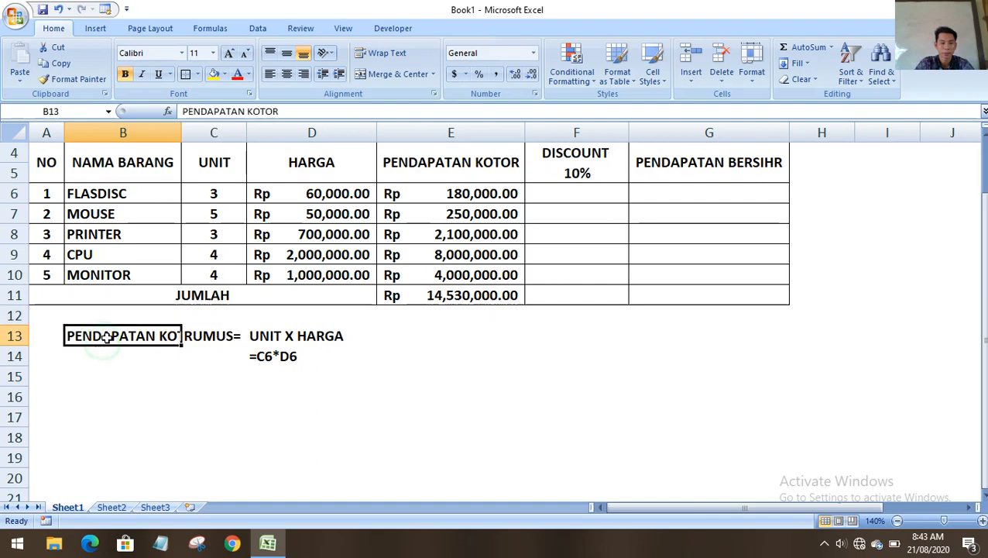
pyautogui.moveTo(41, 339); pyautogui.dragTo(155, 335)
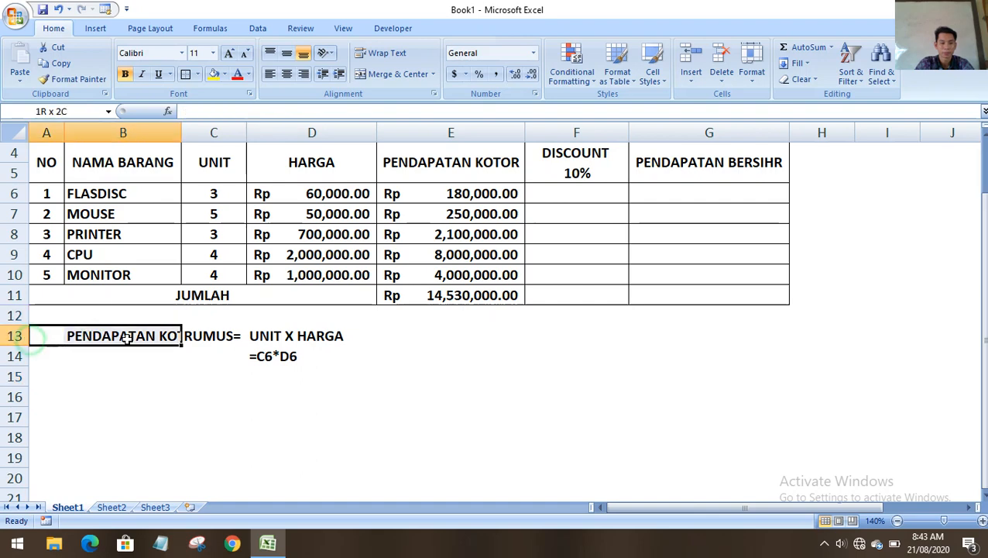
pyautogui.click(398, 74)
# Append an equals sign so the A13 label reads PENDAPATAN KOTOR =.
pyautogui.click(180, 393)
pyautogui.click(151, 339)
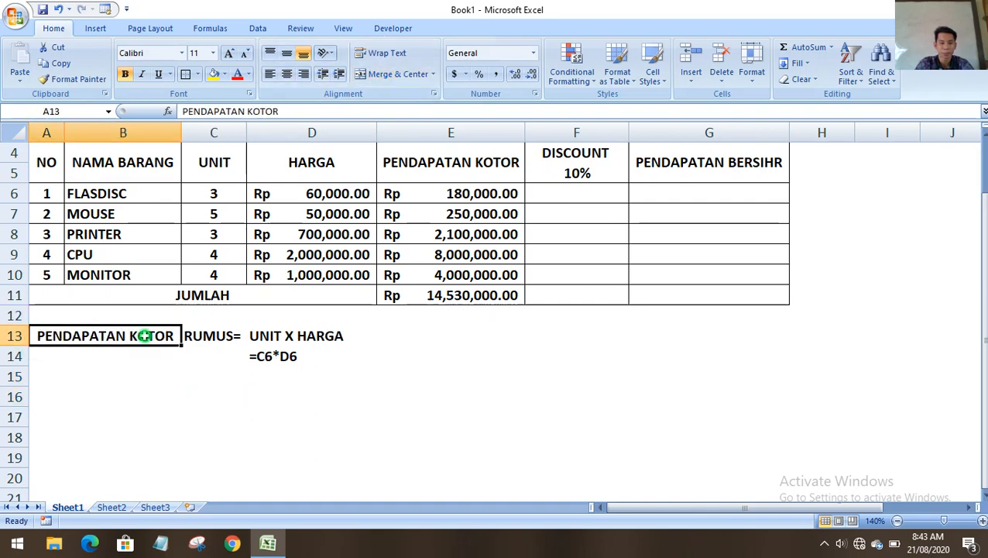
pyautogui.doubleClick(149, 335)
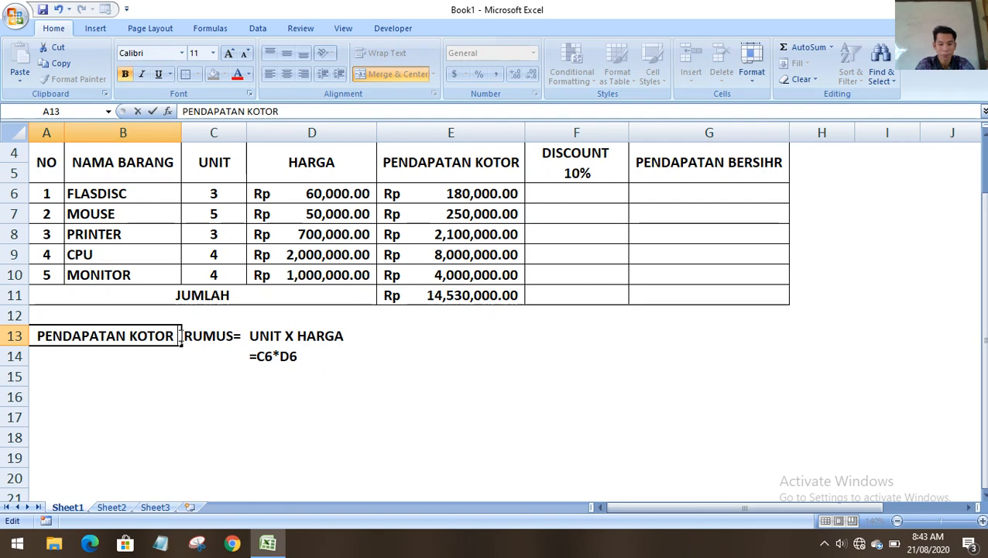
pyautogui.write('+')
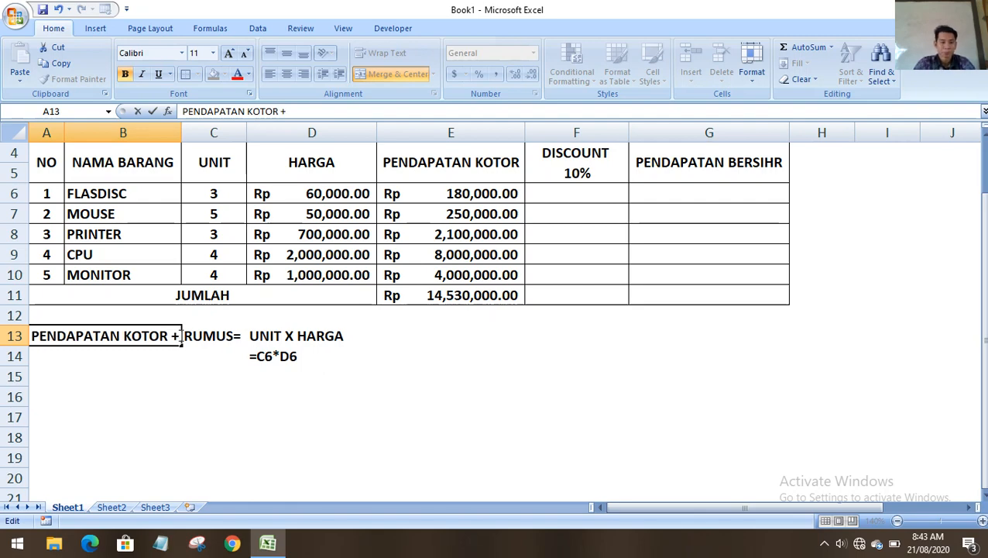
pyautogui.press('BackSpace')
pyautogui.press('BackSpace')
pyautogui.write('=')
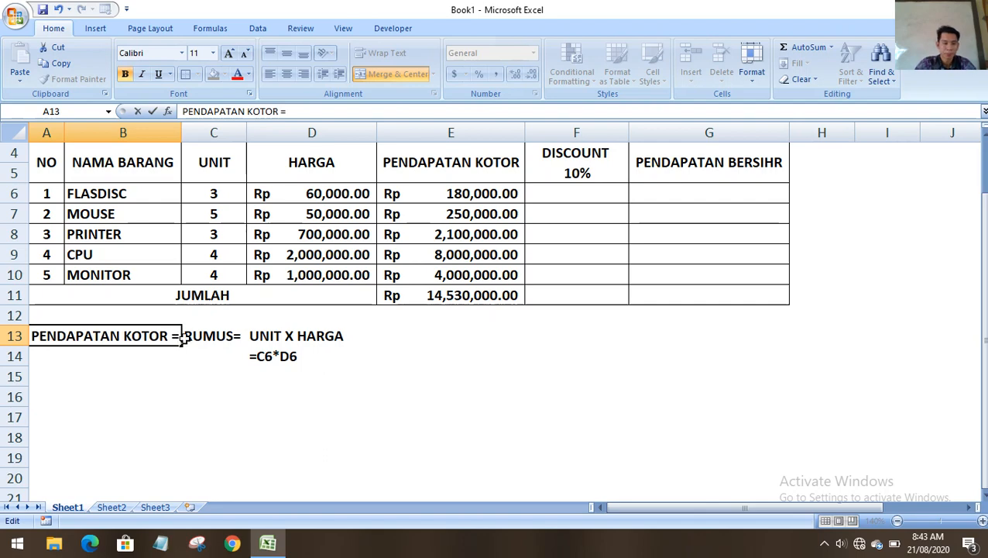
pyautogui.click(201, 398)
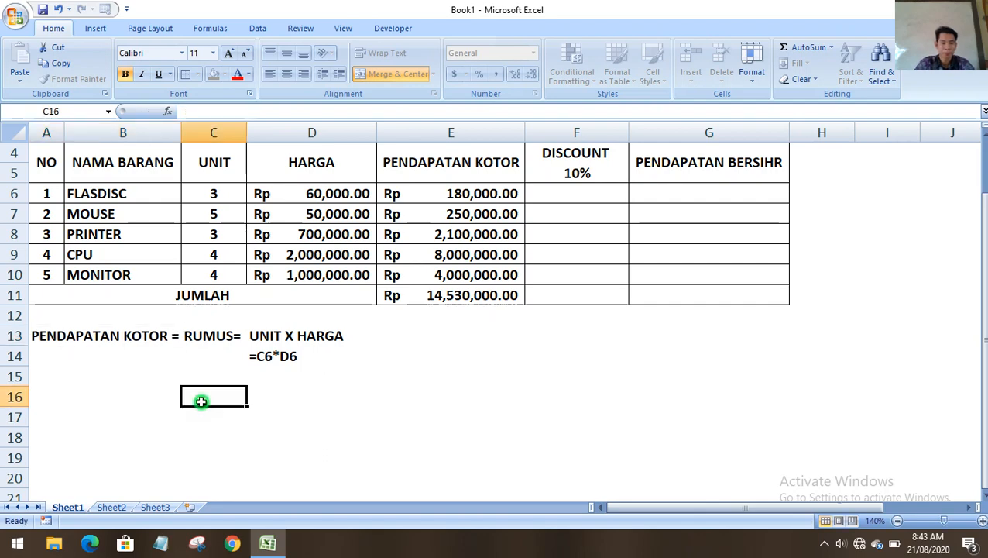
# Change the C13 note from RUMUS= to RUMUS;.
pyautogui.doubleClick(237, 335)
pyautogui.press('BackSpace')
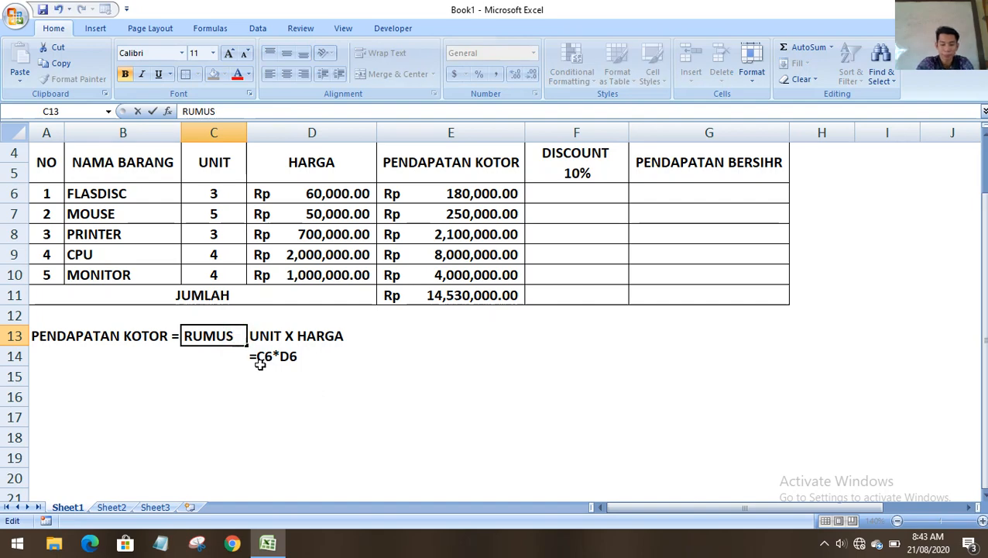
pyautogui.click(208, 417)
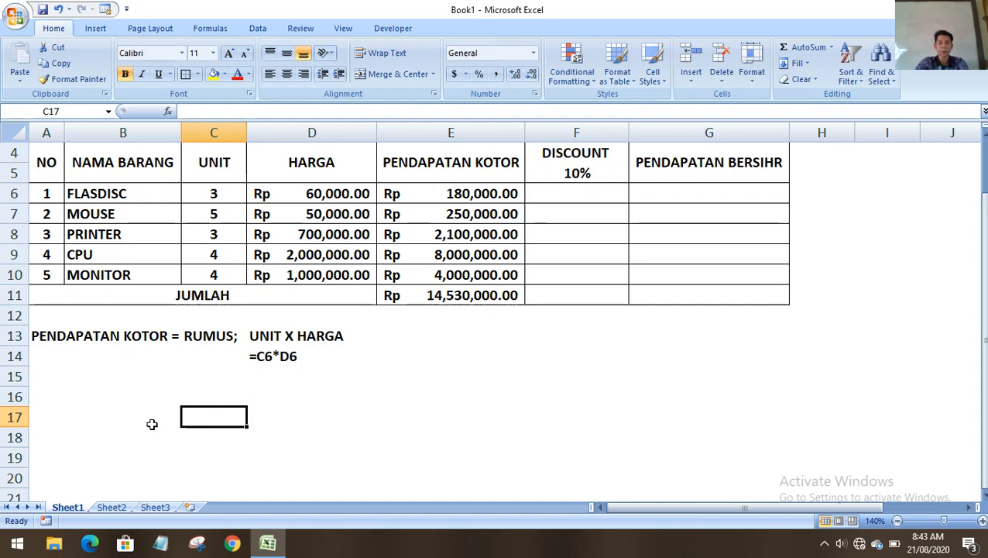
pyautogui.click(50, 380)
pyautogui.click(265, 369)
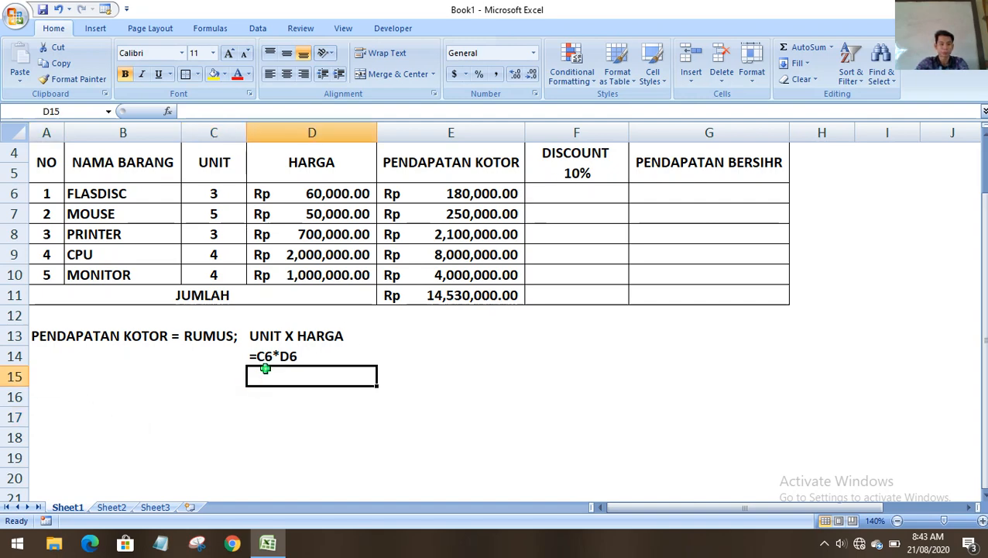
pyautogui.click(39, 395)
pyautogui.click(38, 380)
pyautogui.click(42, 400)
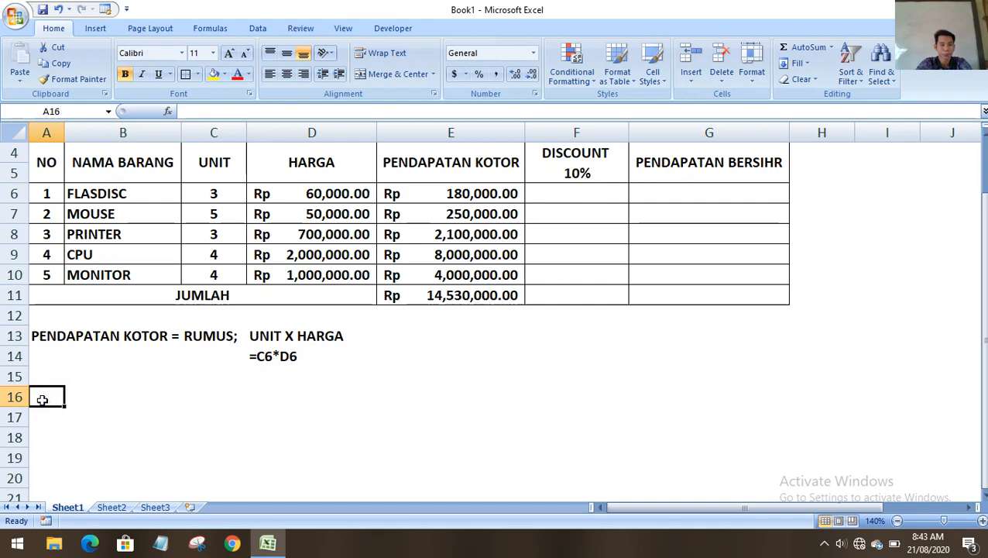
# Enter DISCOUNT in A16, RUMUS in C16 and P.KOTOR X 10% in D16.
pyautogui.write('D')
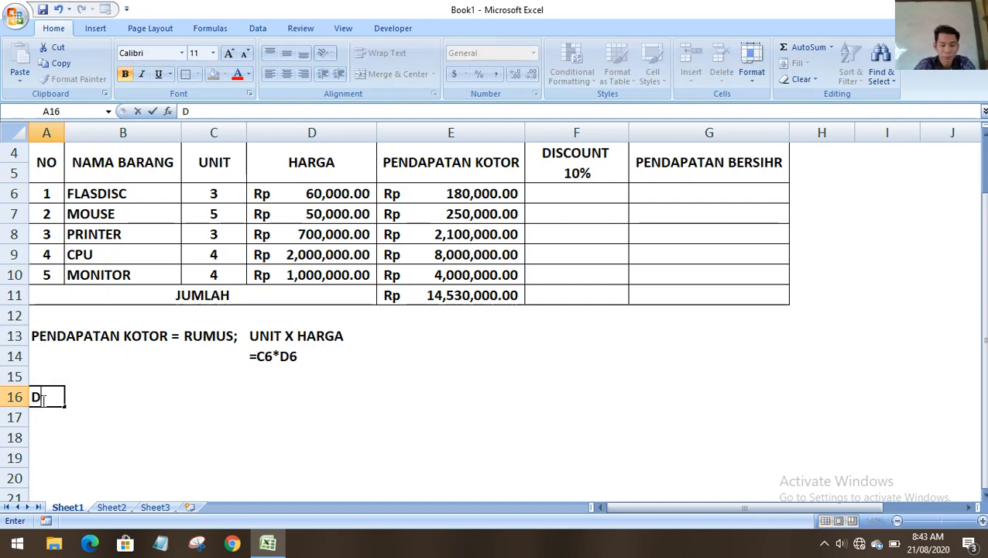
pyautogui.write('ISCOU')
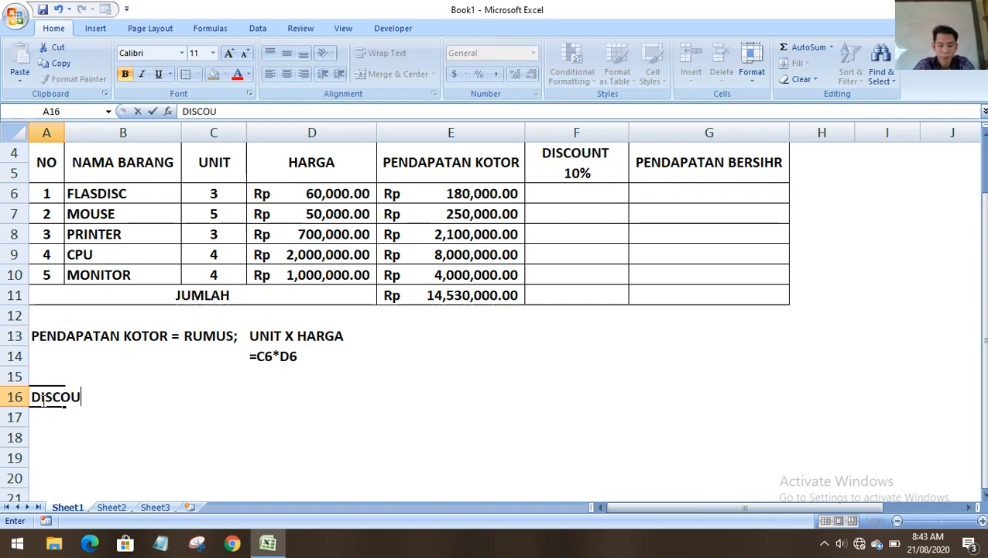
pyautogui.write('NT')
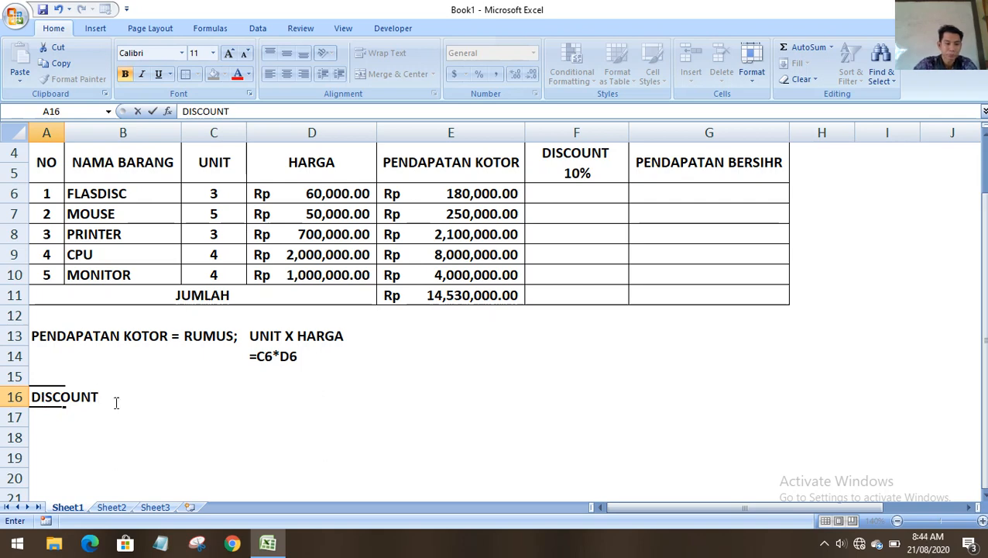
pyautogui.click(205, 395)
pyautogui.click(172, 395)
pyautogui.click(212, 379)
pyautogui.click(212, 393)
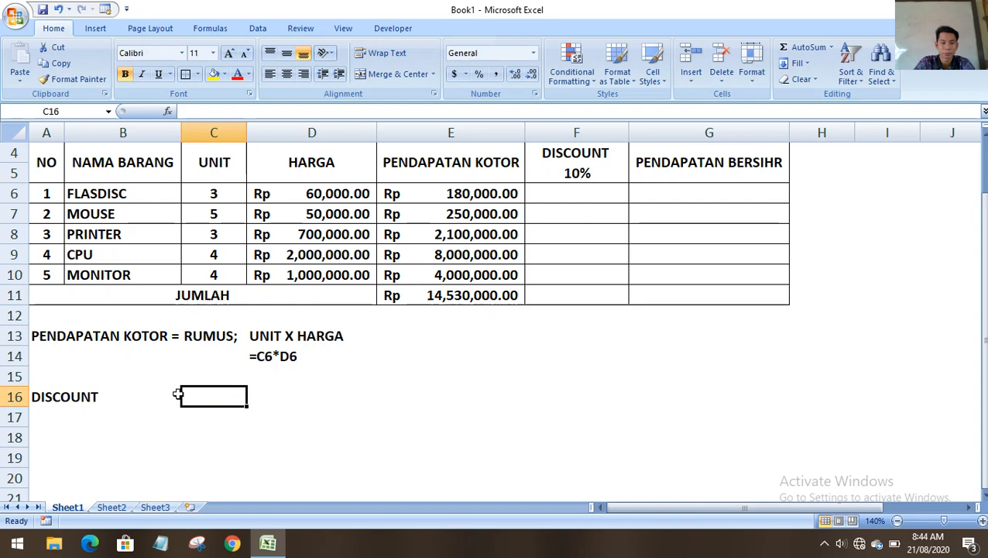
pyautogui.click(178, 393)
pyautogui.click(206, 393)
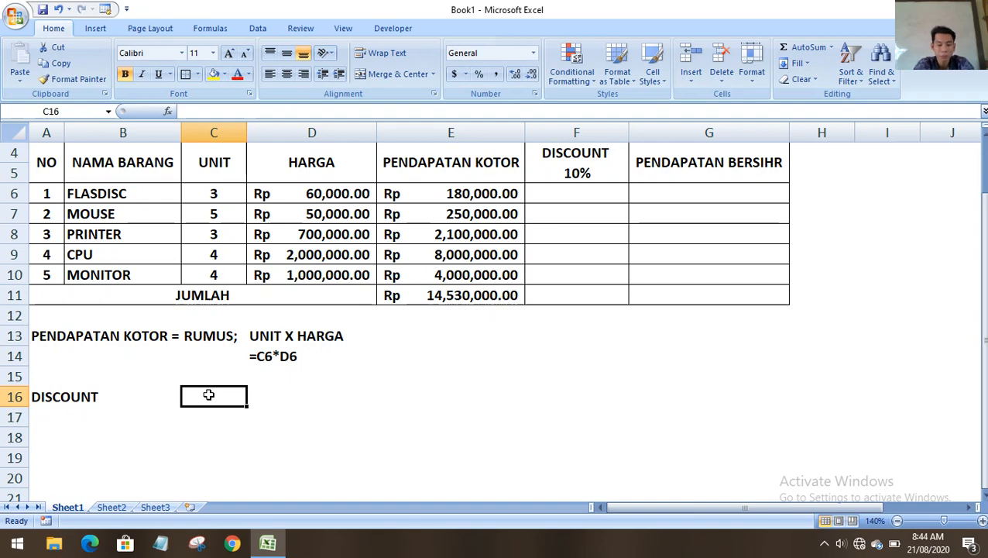
pyautogui.write('RUMUS')
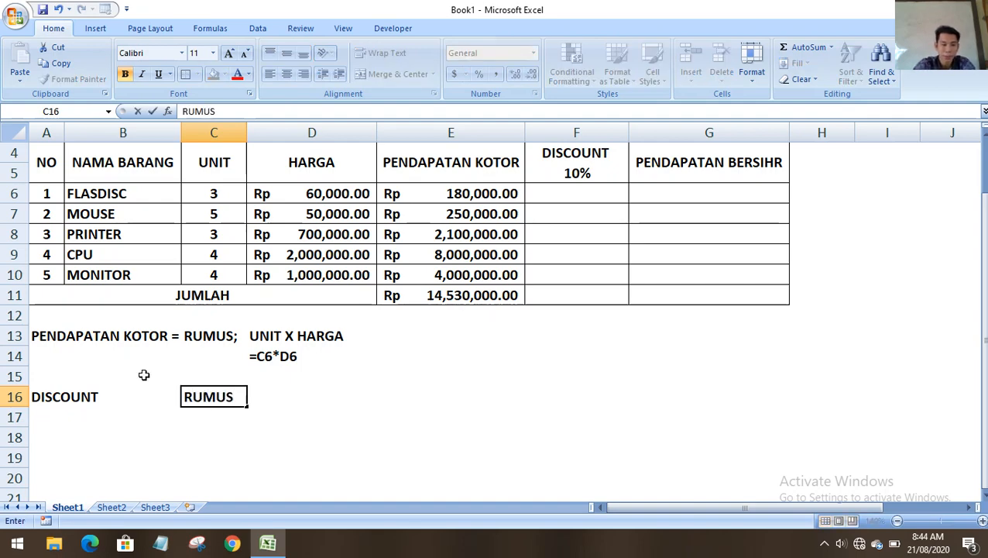
pyautogui.click(261, 395)
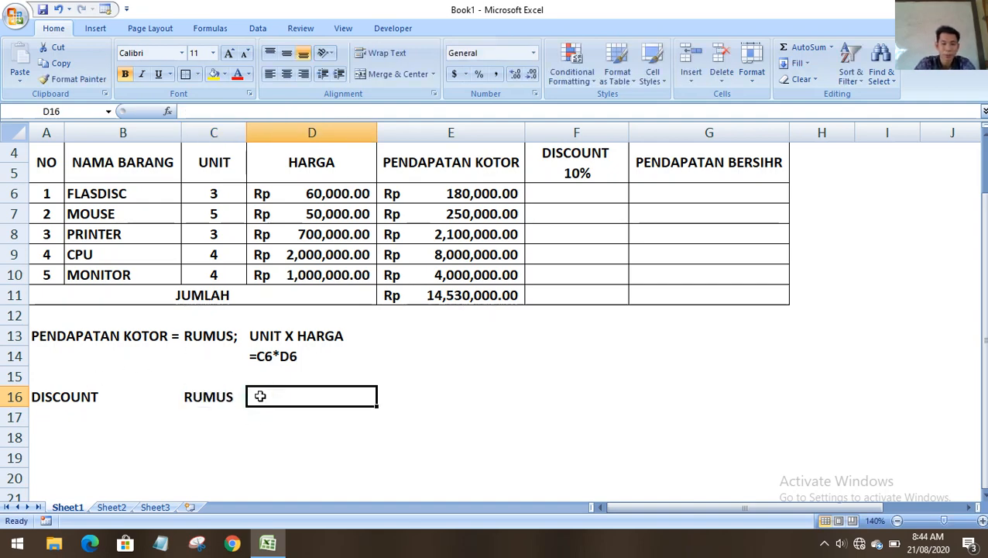
pyautogui.write('P.KOTOR')
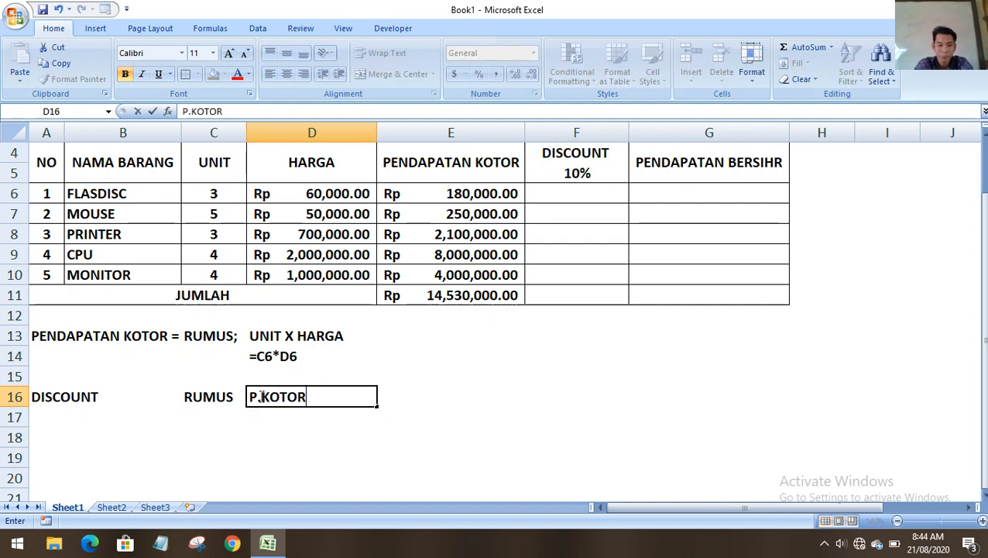
pyautogui.write(' X 10%')
pyautogui.click(384, 452)
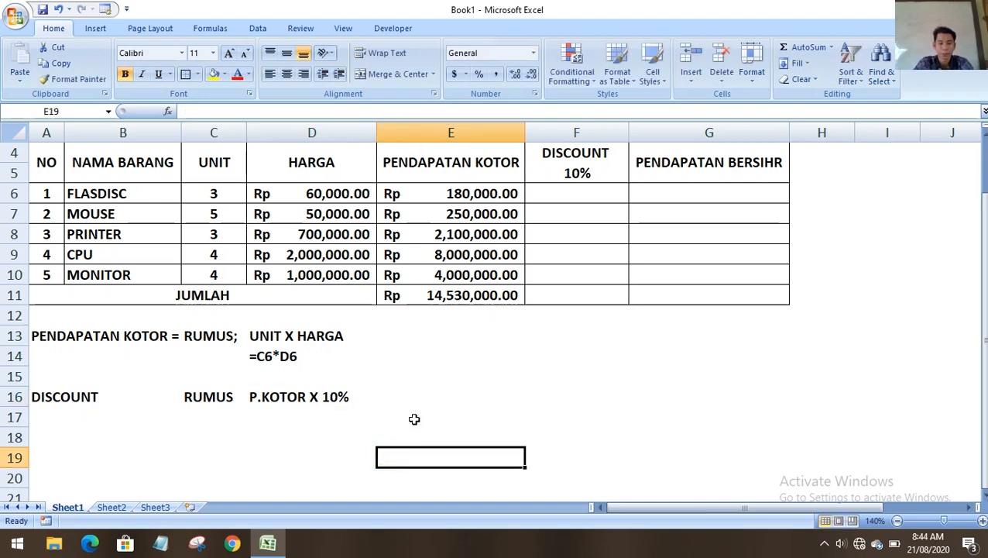
# Enter the discount formula =E6*F5 in F6, giving Rp 18,000.00.
pyautogui.click(562, 194)
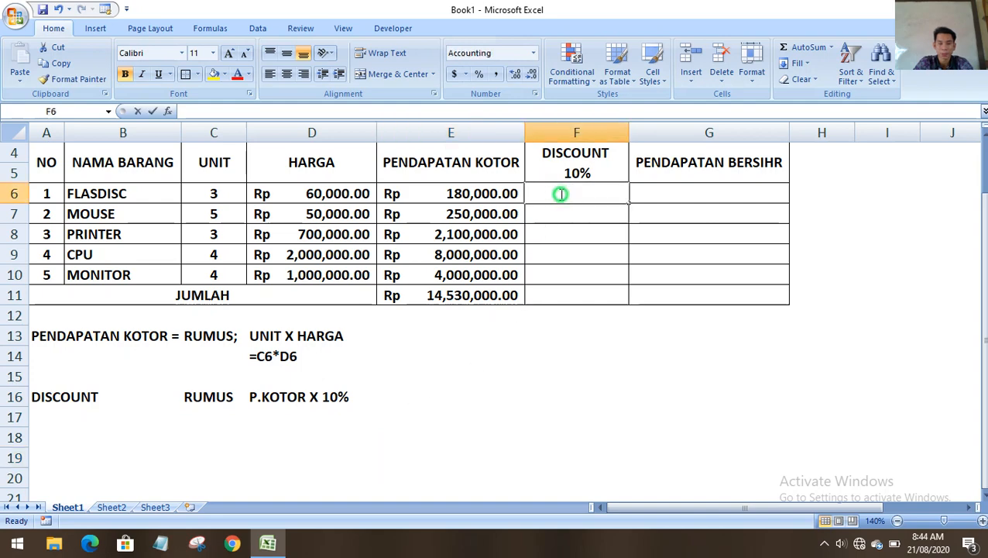
pyautogui.write('=')
pyautogui.click(472, 194)
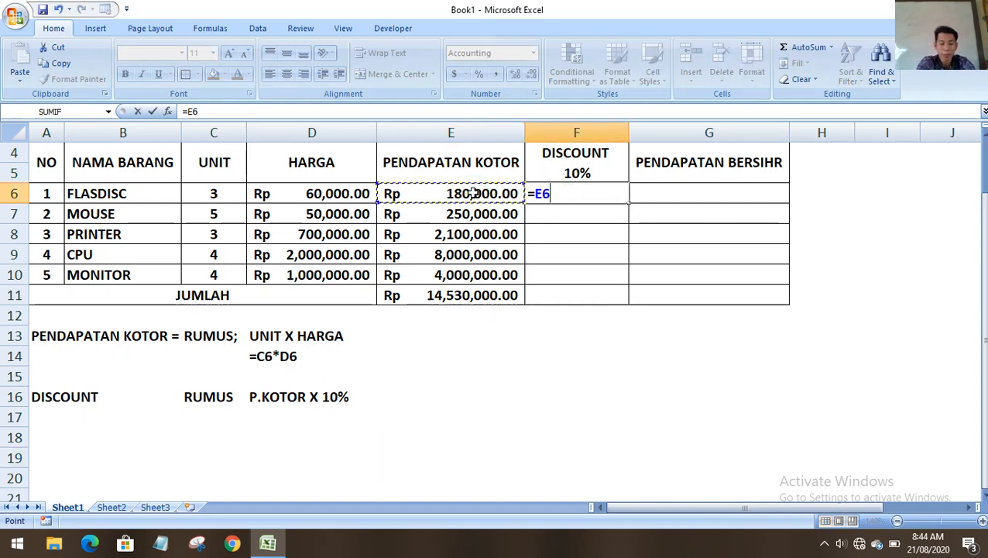
pyautogui.write('*')
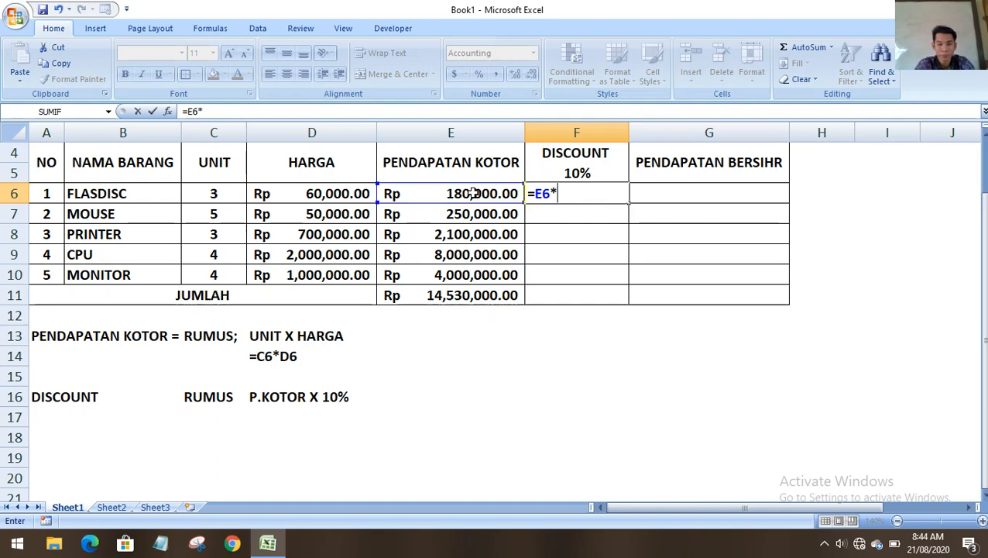
pyautogui.click(576, 172)
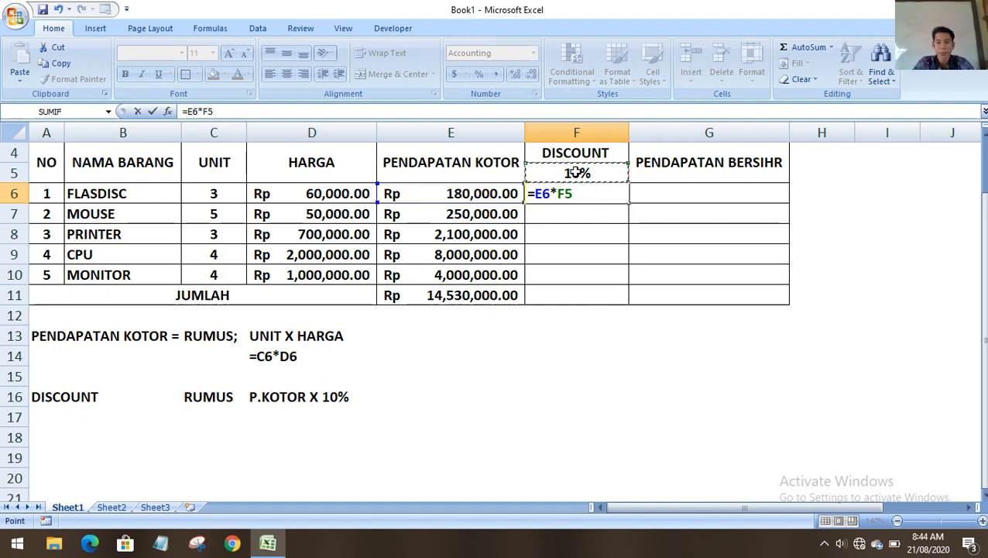
pyautogui.press('Return')
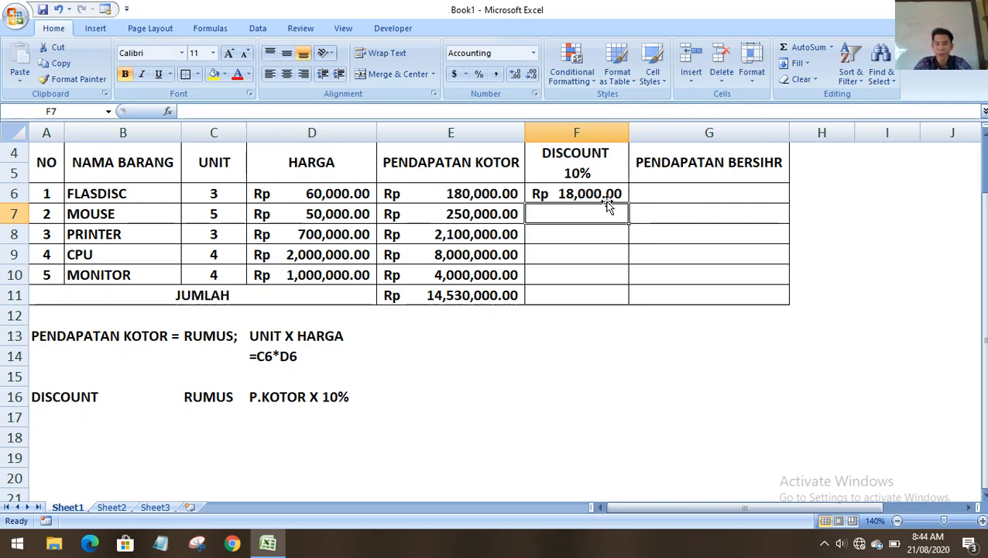
# Fill the F6 discount formula down to F10 and widen column F.
pyautogui.scroll(1, 603, 195)
pyautogui.click(592, 269)
pyautogui.moveTo(628, 277); pyautogui.dragTo(631, 369)
pyautogui.moveTo(630, 139); pyautogui.dragTo(679, 136)
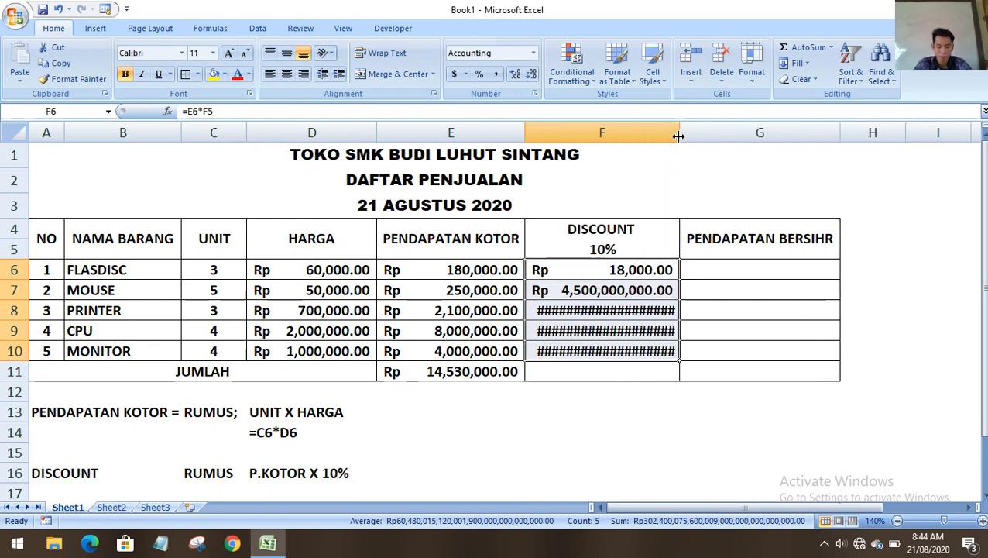
# Narrow column F and repoint the MOUSE and PRINTER discounts to E×F5 (25,000, 210,000).
pyautogui.moveTo(678, 135); pyautogui.dragTo(649, 136)
pyautogui.doubleClick(600, 292)
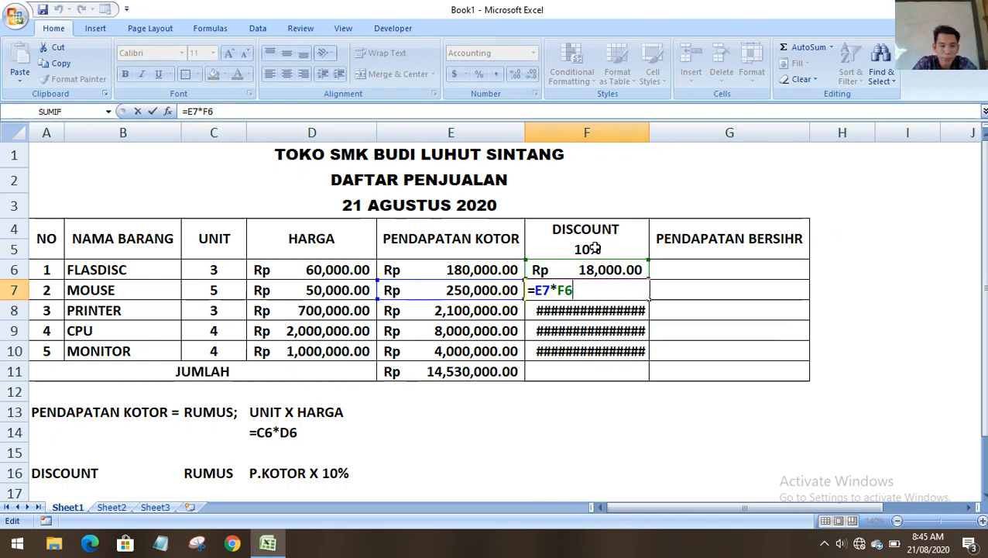
pyautogui.press('BackSpace')
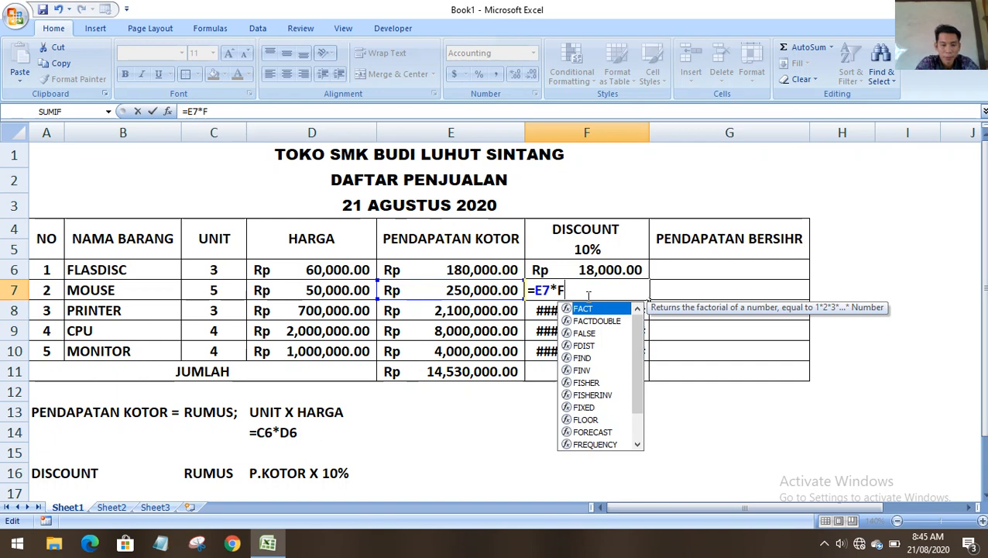
pyautogui.write('5')
pyautogui.press('Return')
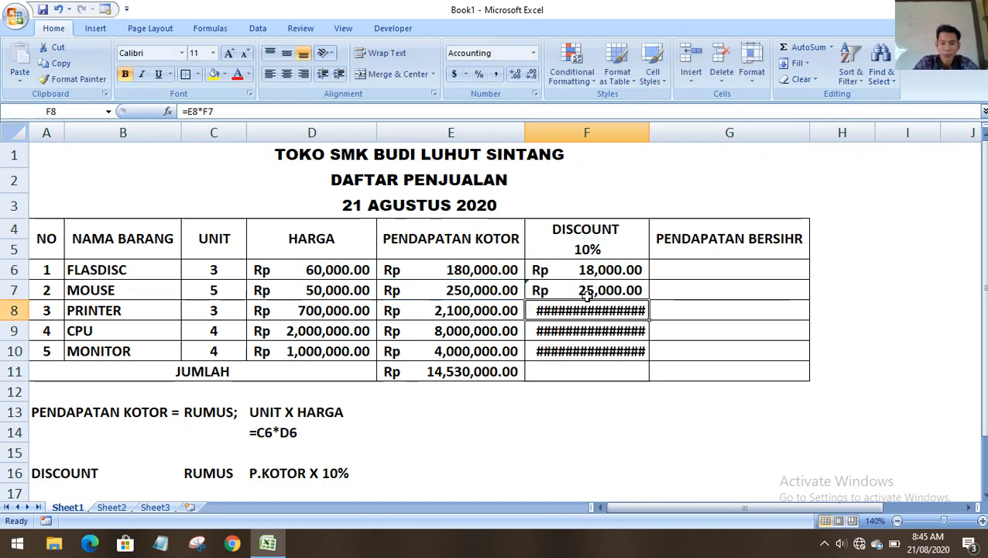
pyautogui.doubleClick(600, 310)
pyautogui.press('BackSpace')
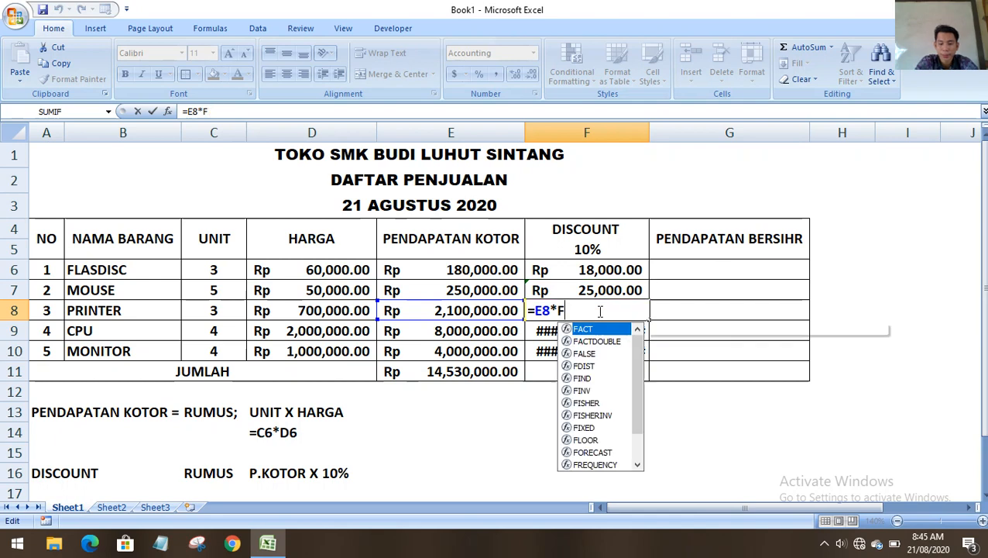
pyautogui.write('5')
pyautogui.press('Return')
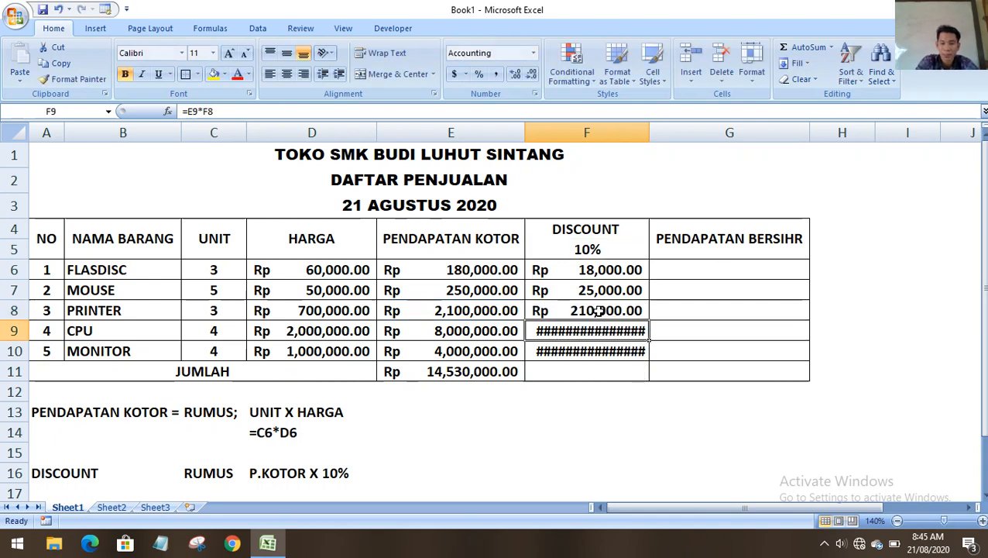
# Repoint the CPU and MONITOR discount formulas to F5, giving 800,000 and 400,000.
pyautogui.doubleClick(580, 328)
pyautogui.press('BackSpace')
pyautogui.write('5')
pyautogui.press('Return')
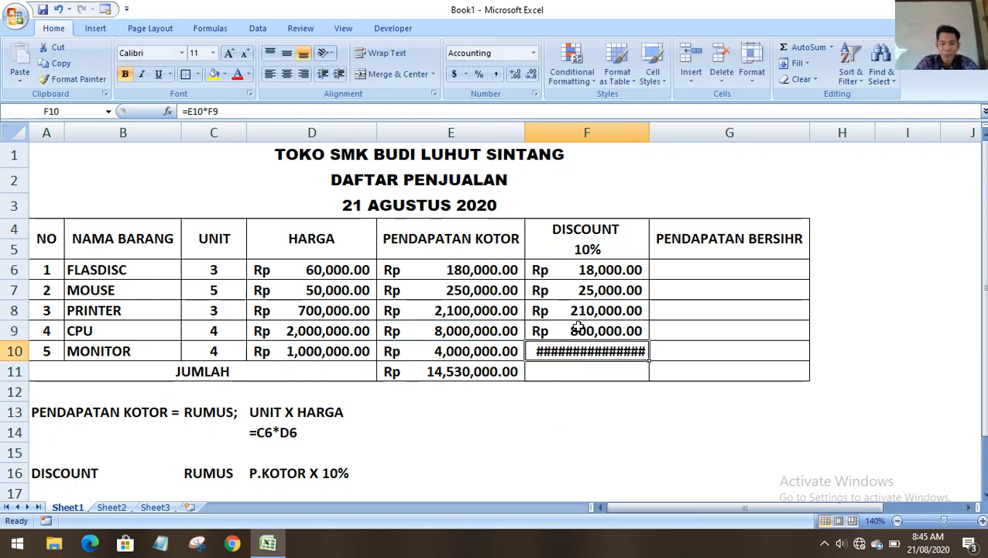
pyautogui.doubleClick(580, 351)
pyautogui.press('BackSpace')
pyautogui.write('5')
pyautogui.press('Return')
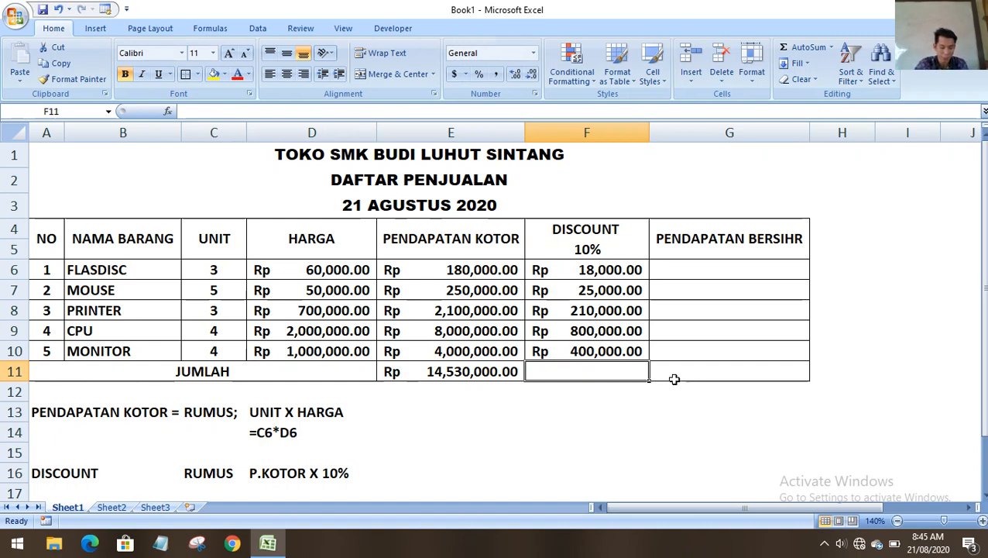
pyautogui.click(701, 270)
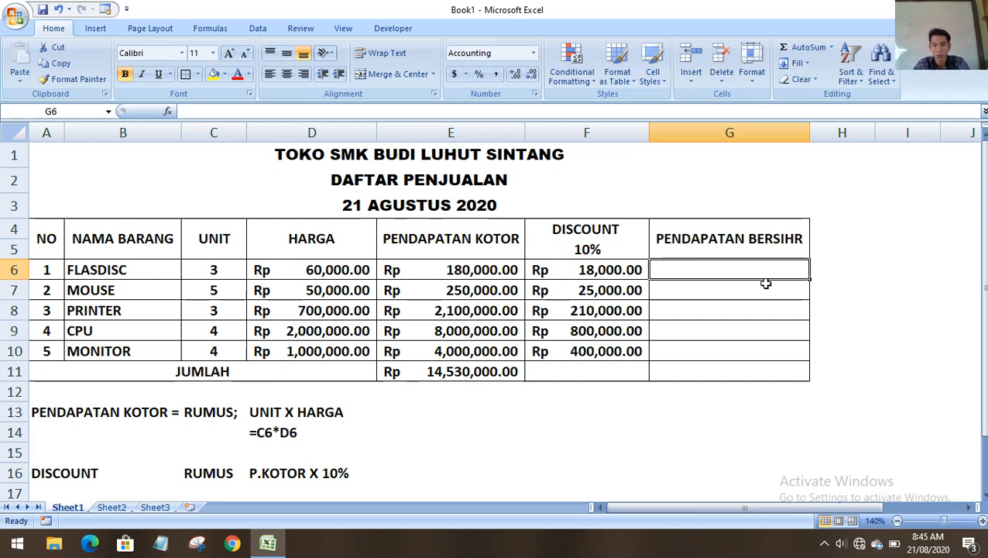
pyautogui.scroll(-1, 753, 290)
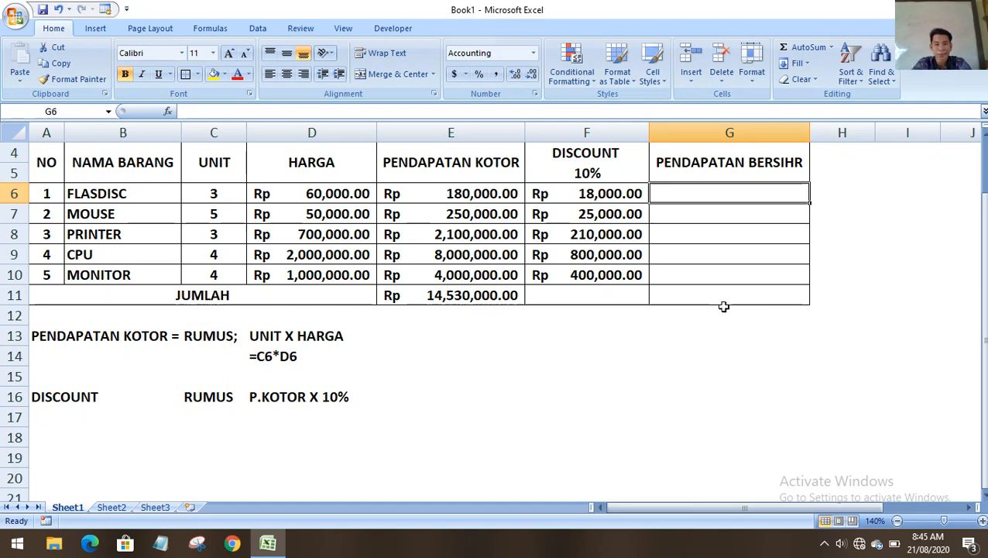
pyautogui.scroll(1, 590, 320)
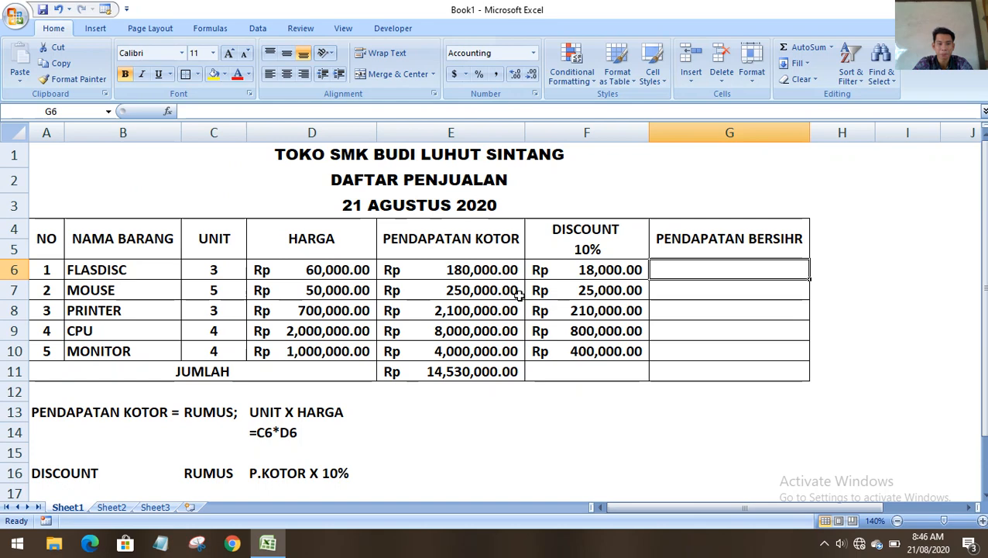
pyautogui.click(723, 204)
pyautogui.scroll(-3, 732, 232)
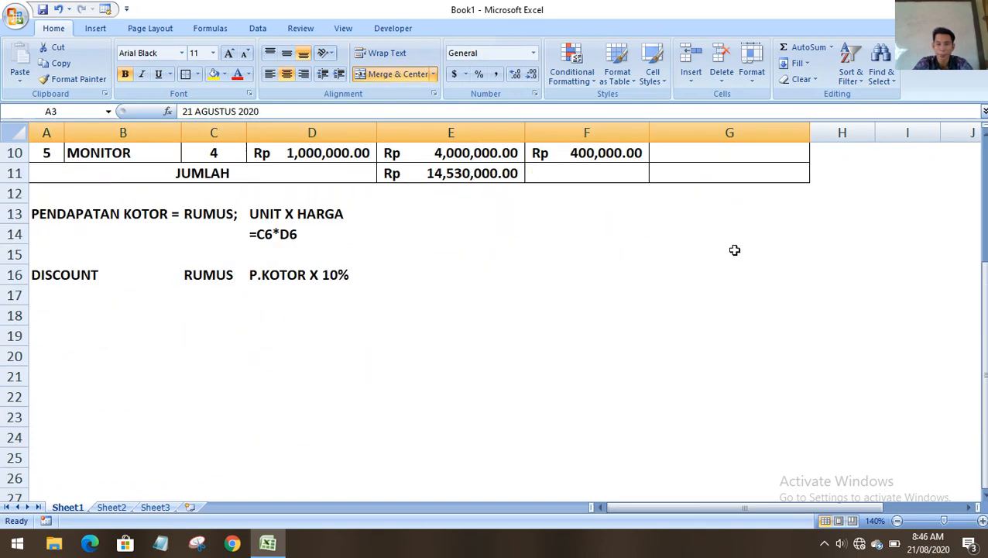
pyautogui.click(703, 279)
pyautogui.scroll(2, 702, 280)
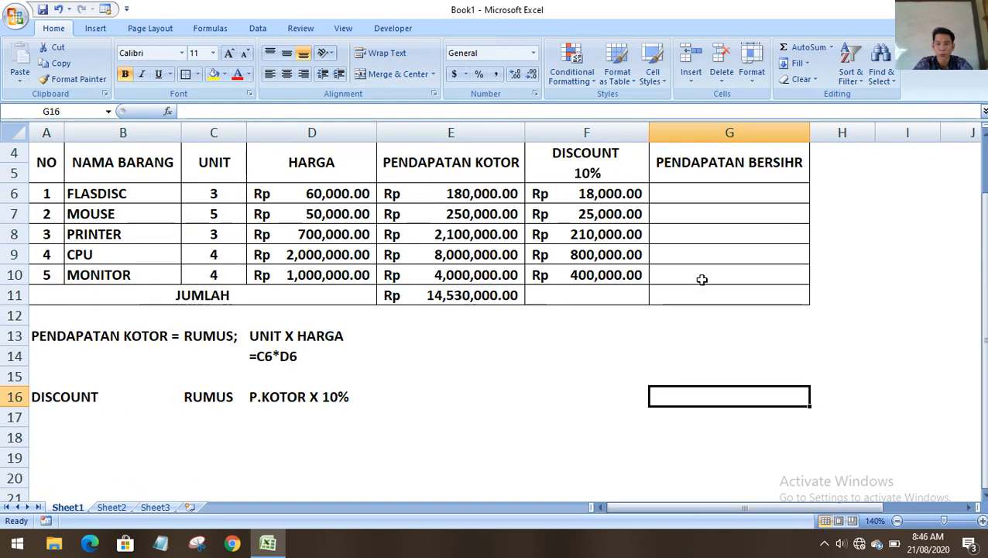
pyautogui.click(675, 436)
pyautogui.click(677, 375)
pyautogui.click(675, 336)
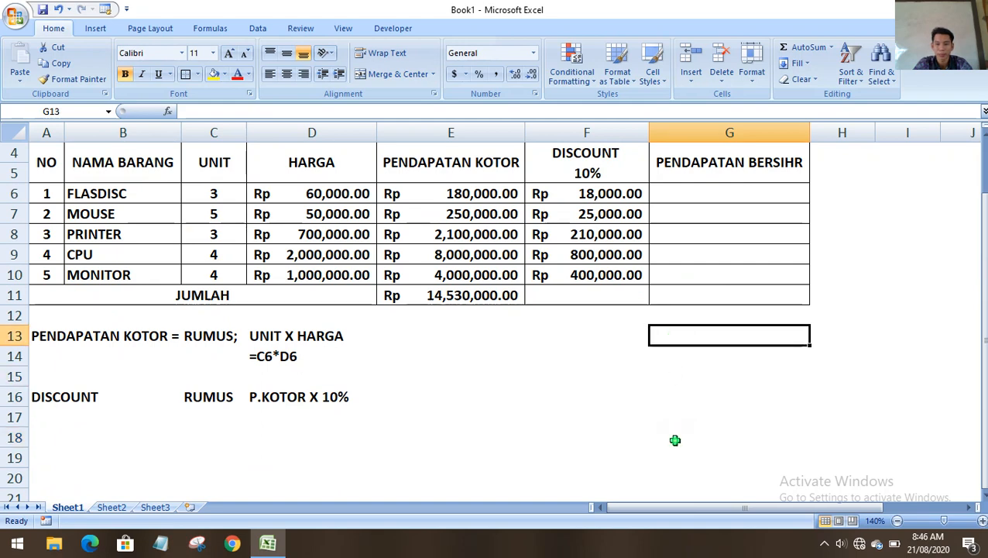
pyautogui.click(675, 438)
pyautogui.click(681, 350)
pyautogui.click(671, 315)
pyautogui.click(663, 350)
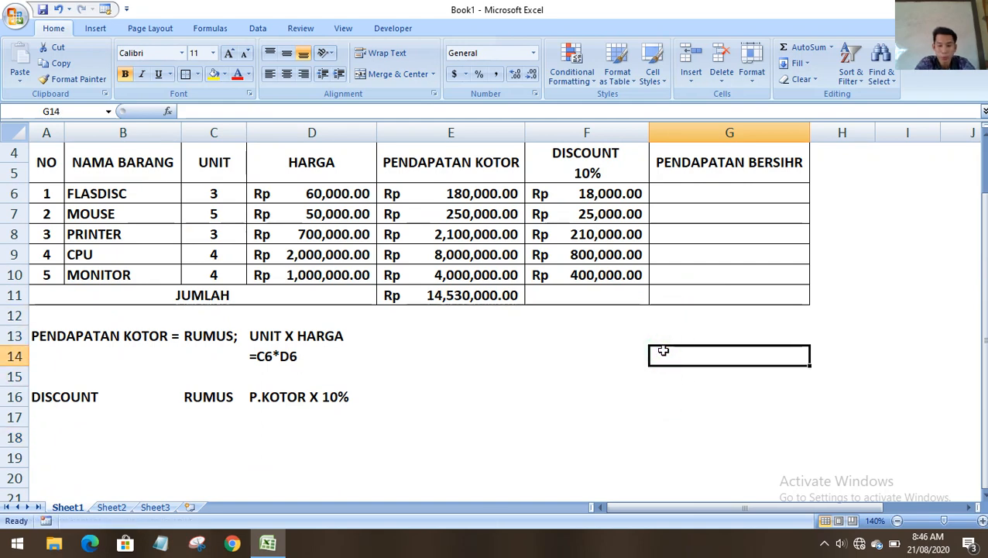
pyautogui.click(662, 331)
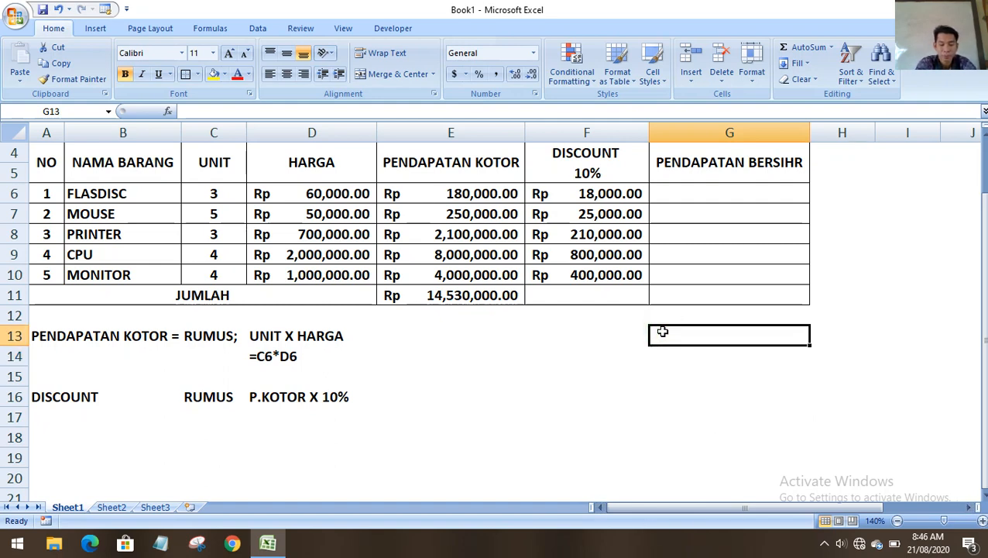
# Enter =NOW() in G13.
pyautogui.write('=N')
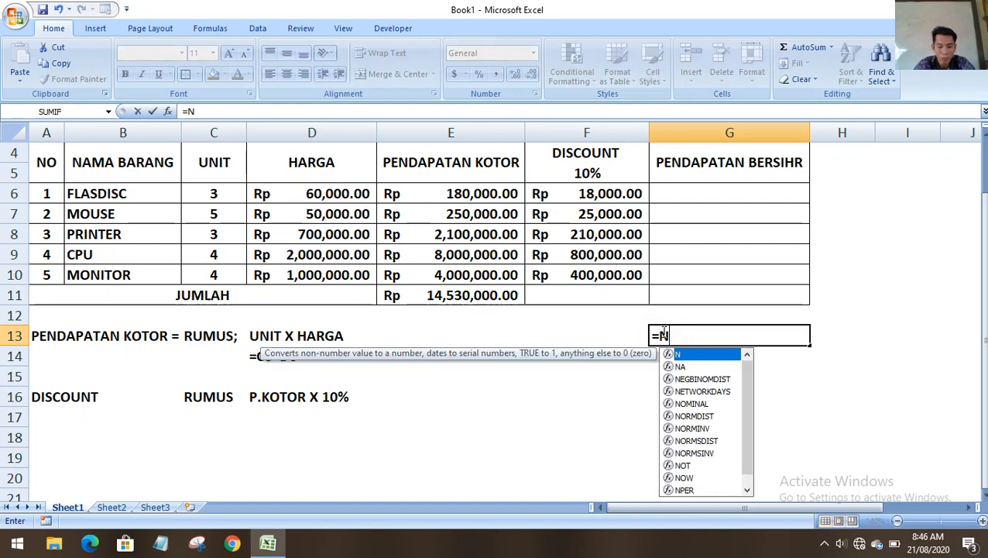
pyautogui.write('OW(')
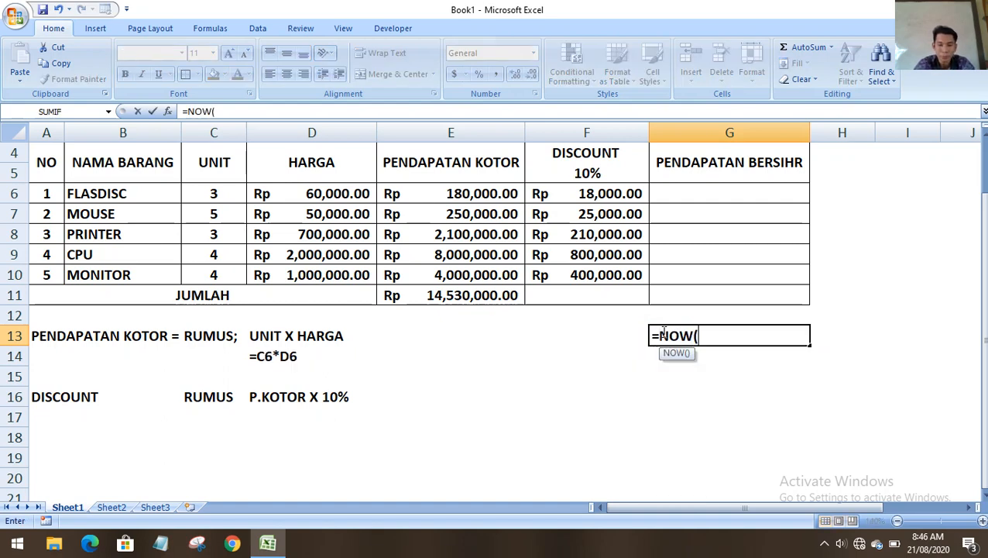
pyautogui.write(')')
pyautogui.press('Return')
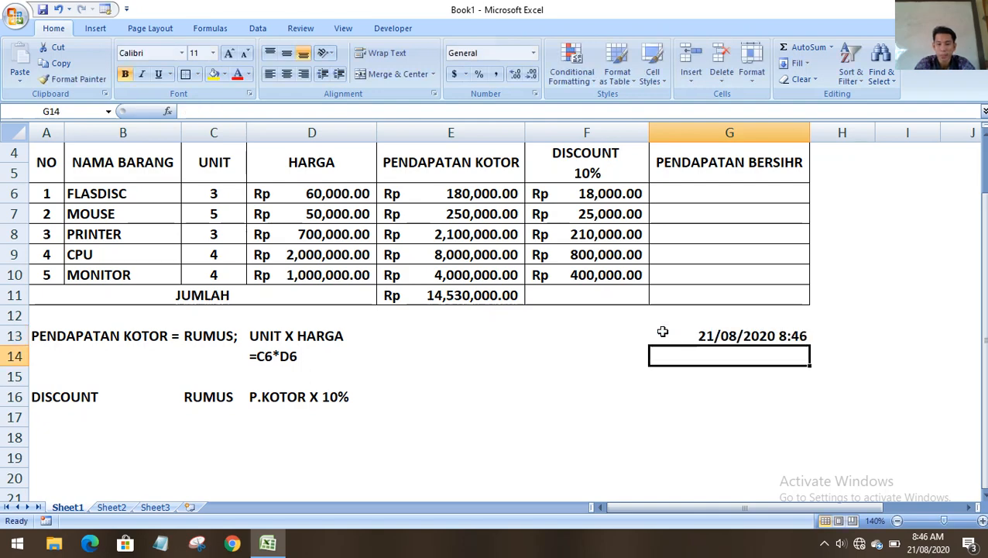
pyautogui.click(689, 335)
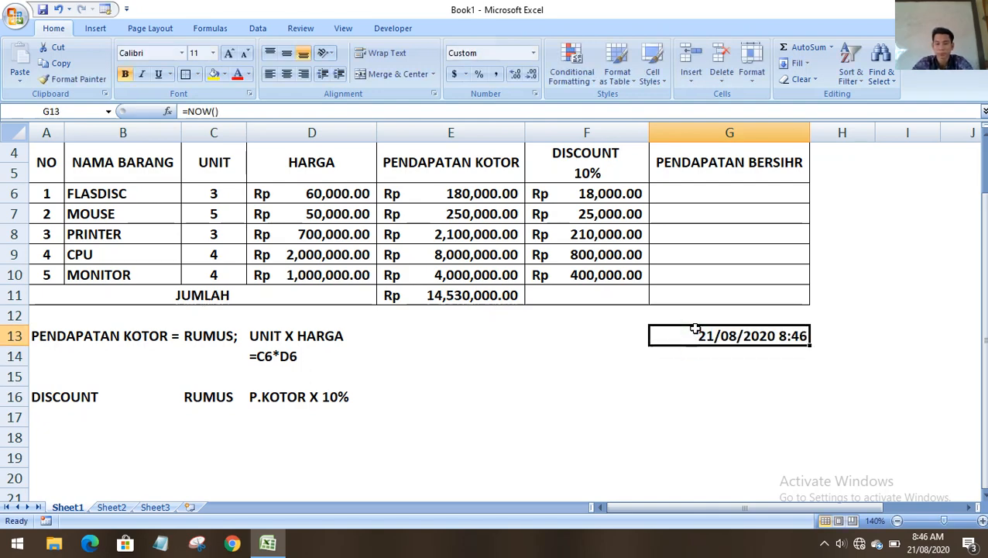
# Format G13 as a long date reading Friday, August 21, 2020.
pyautogui.moveTo(938, 547)
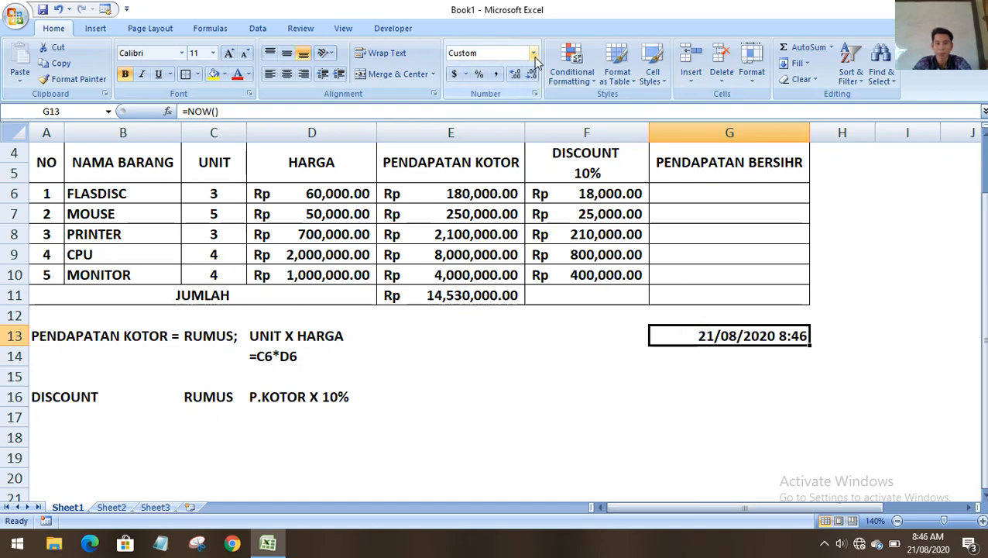
pyautogui.click(465, 75)
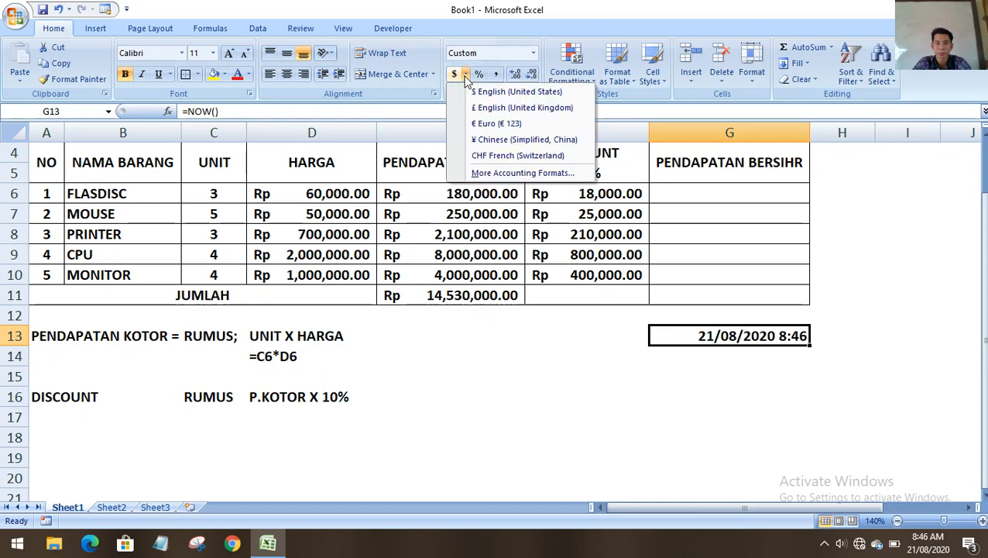
pyautogui.click(499, 172)
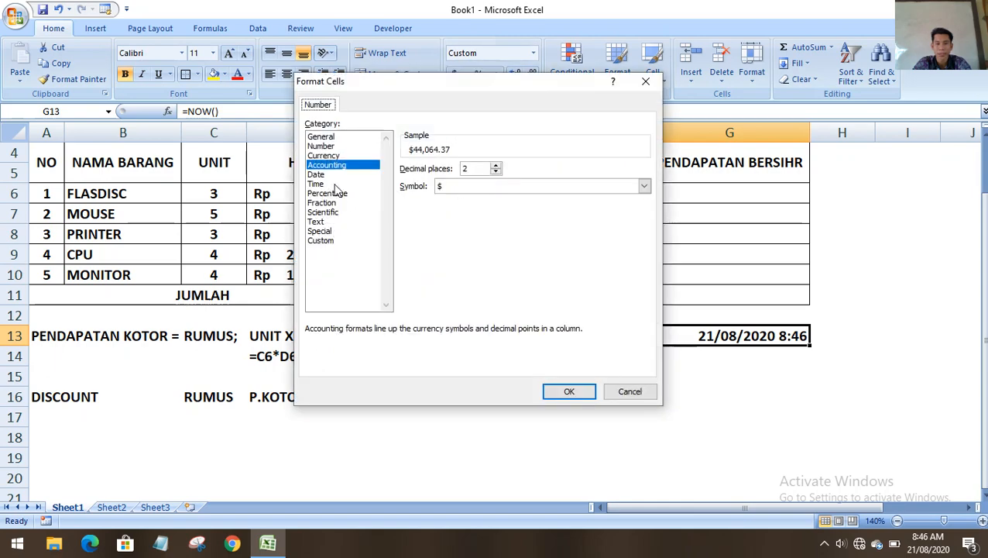
pyautogui.click(327, 175)
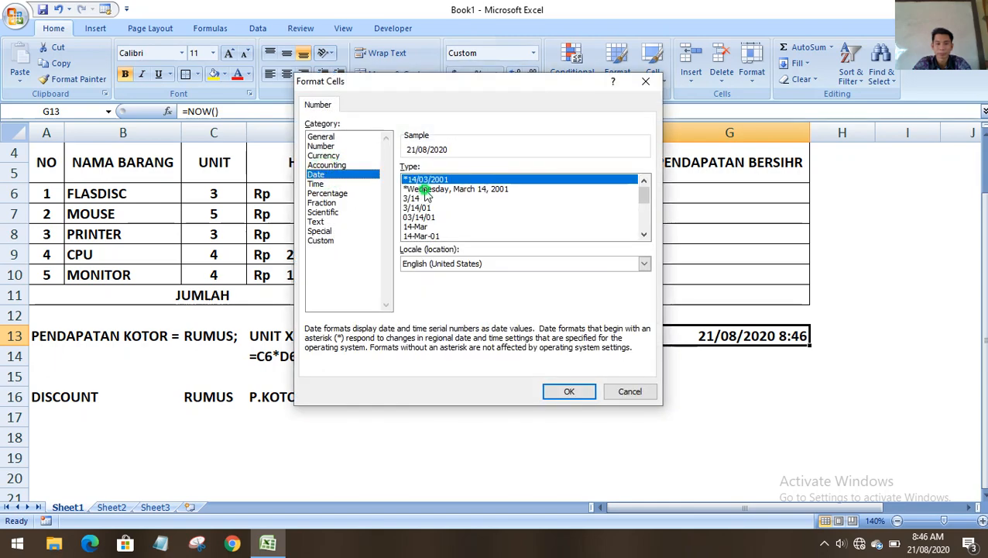
pyautogui.click(425, 188)
pyautogui.click(567, 390)
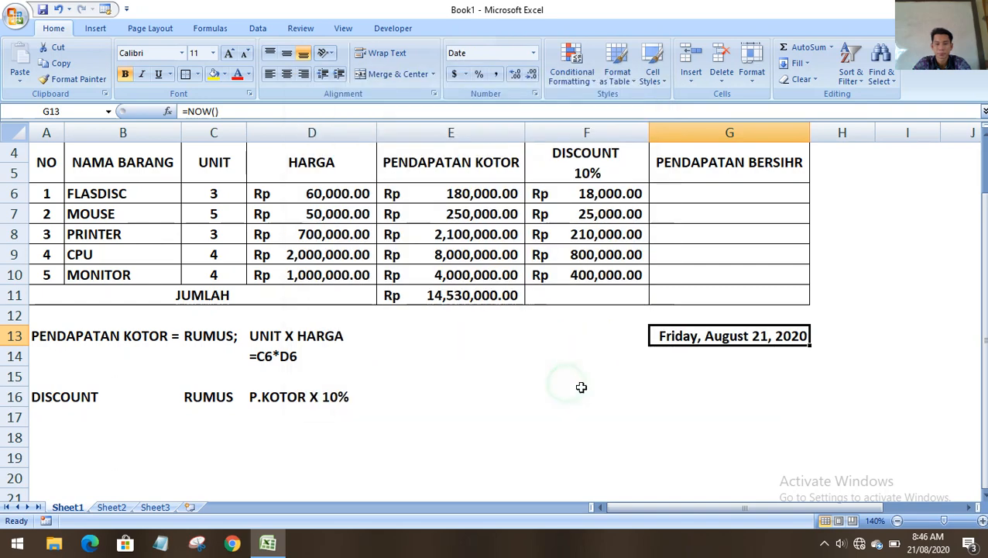
pyautogui.click(728, 379)
pyautogui.click(689, 358)
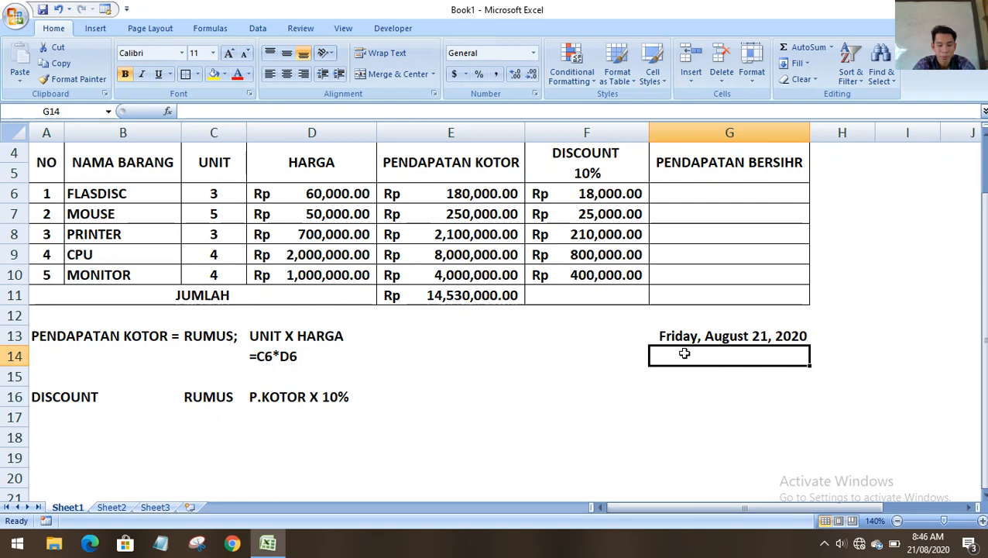
# Enter Guru Mapel in G14, the teacher's name and degree in G16, and NIP: in G17.
pyautogui.write('Guru')
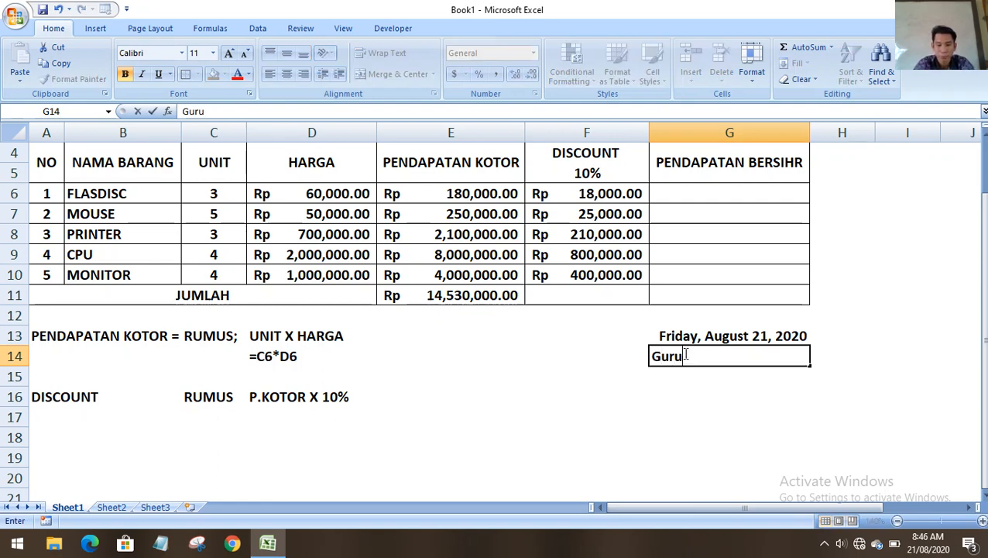
pyautogui.write('r Mapel')
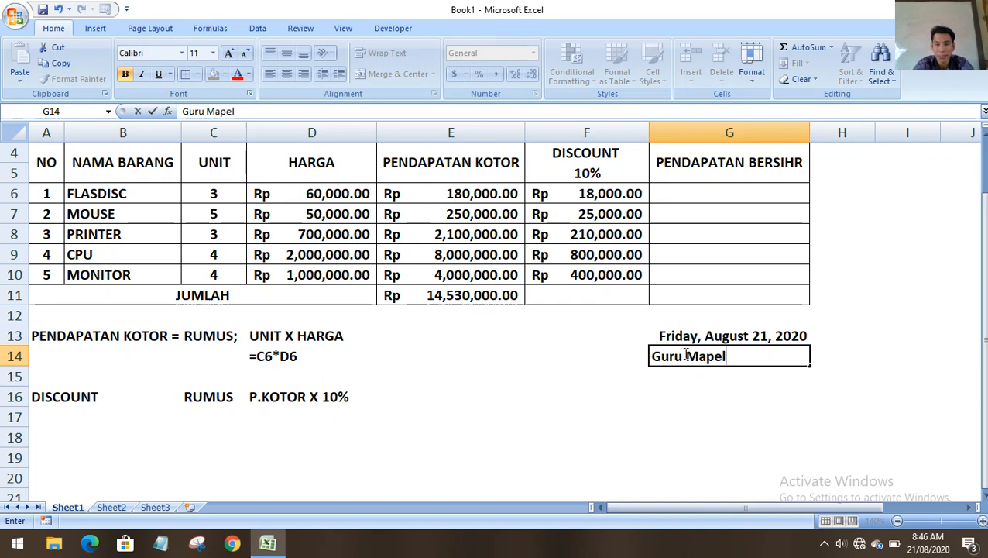
pyautogui.click(662, 399)
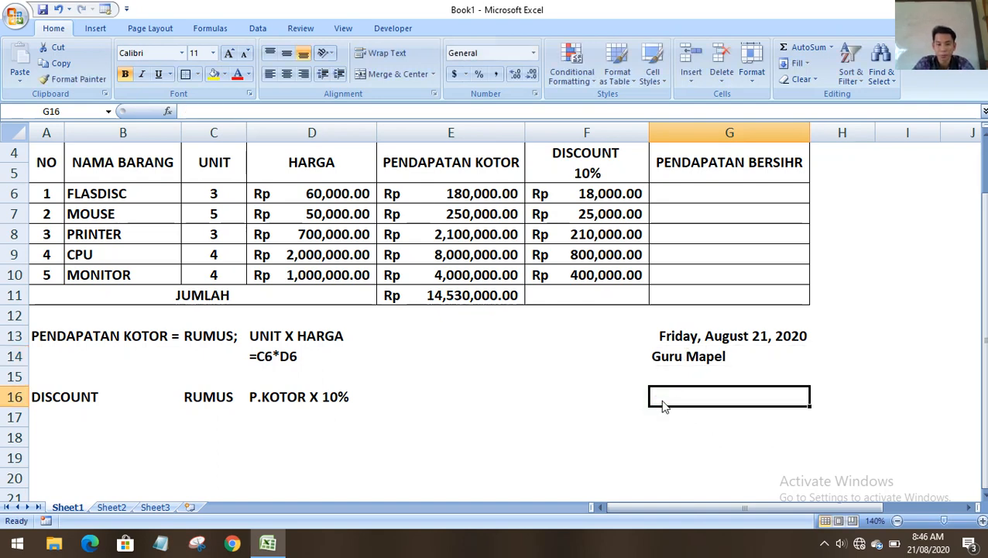
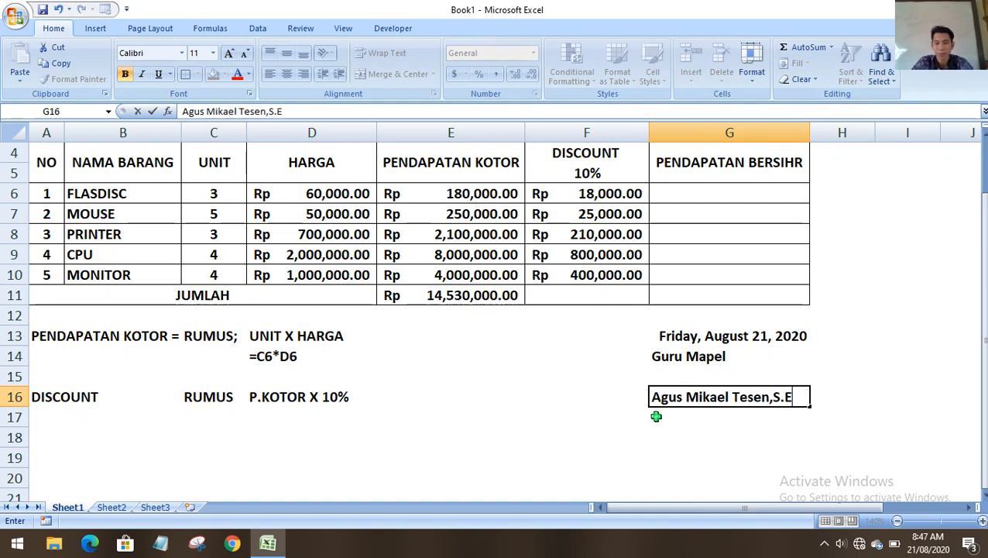
pyautogui.click(655, 416)
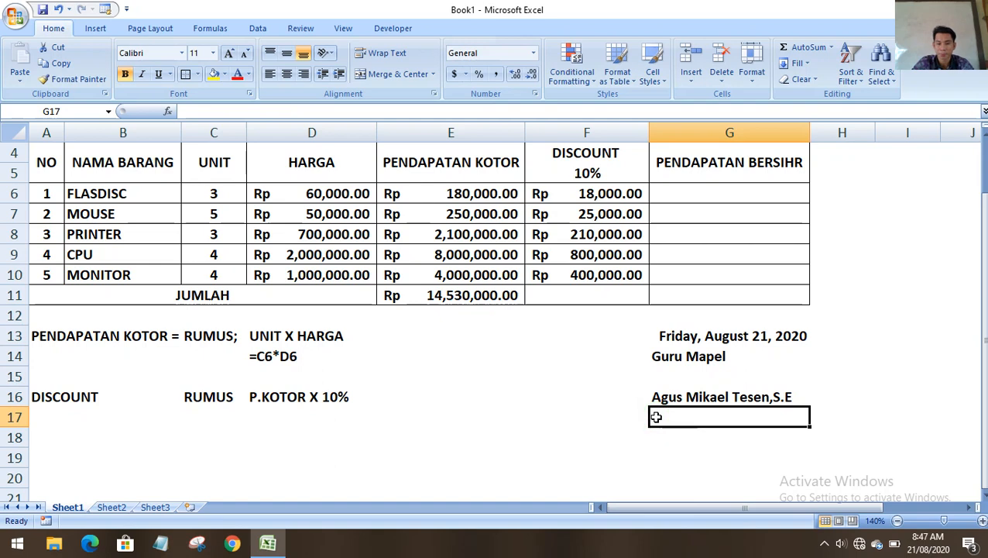
pyautogui.write('NIP:')
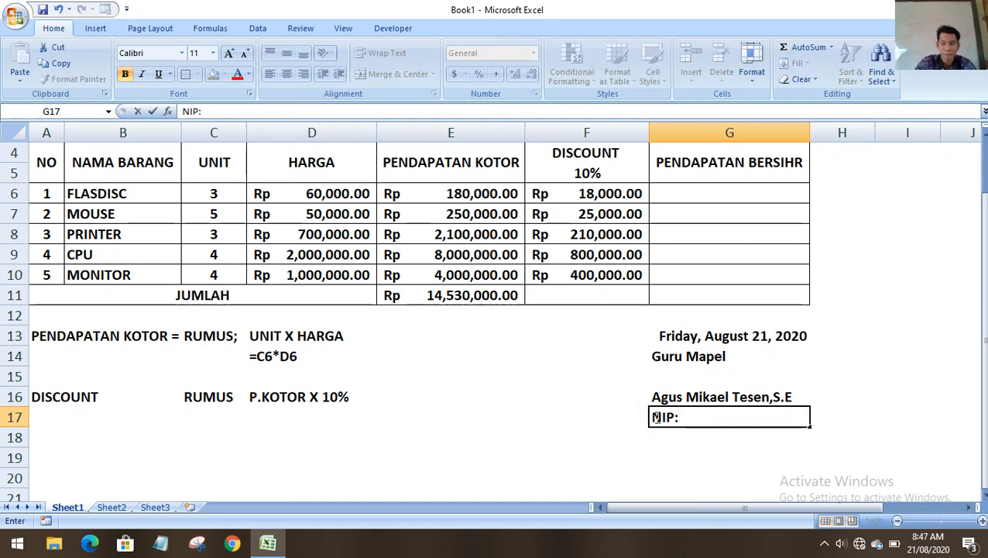
pyautogui.click(547, 478)
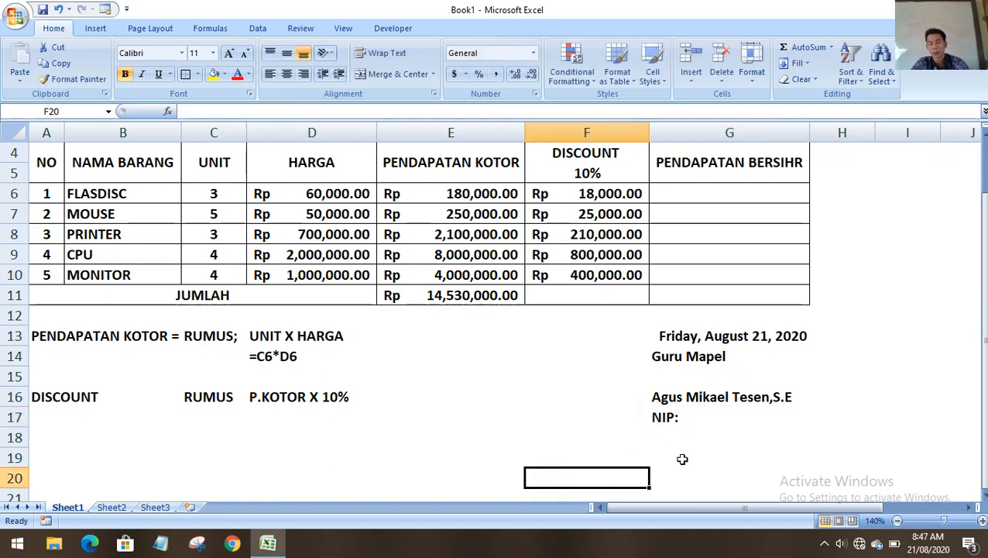
pyautogui.scroll(1, 670, 446)
pyautogui.moveTo(657, 412); pyautogui.dragTo(668, 468)
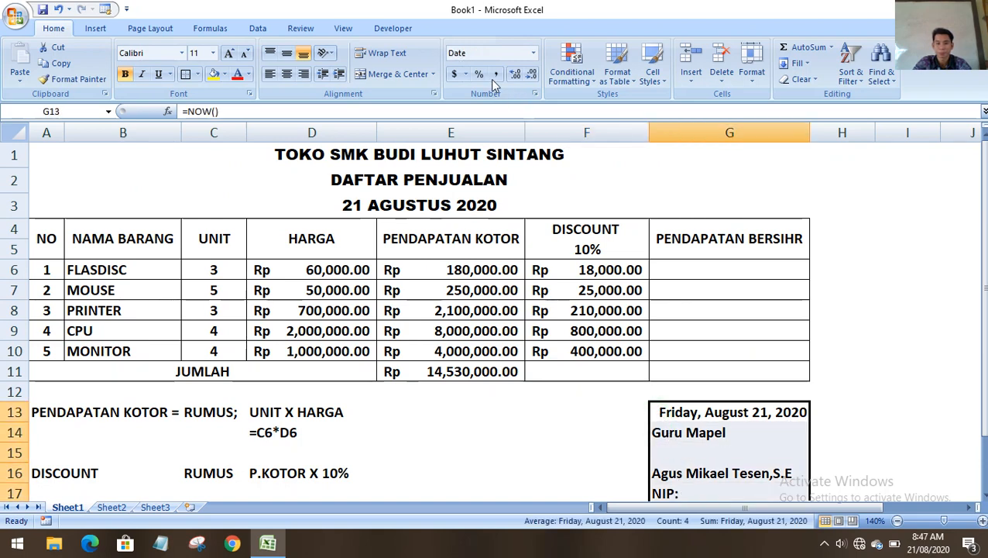
pyautogui.click(286, 75)
pyautogui.click(288, 77)
pyautogui.click(288, 77)
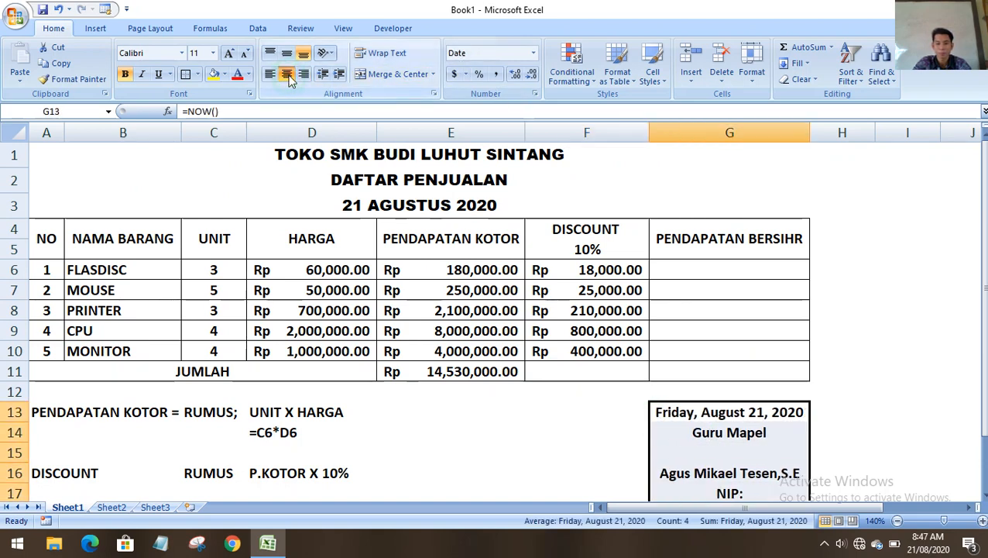
pyautogui.scroll(-2, 711, 382)
pyautogui.click(713, 360)
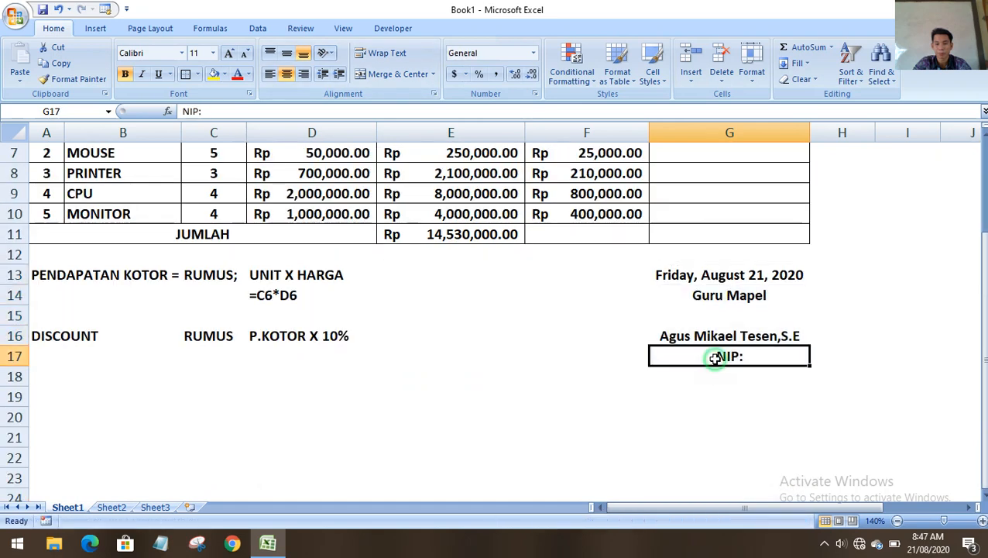
pyautogui.click(269, 74)
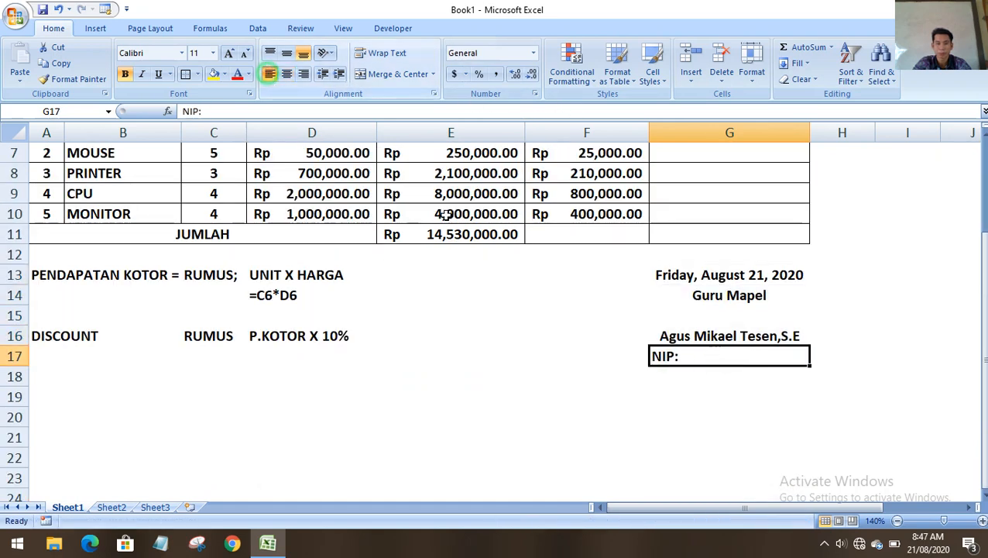
pyautogui.click(561, 288)
pyautogui.click(697, 391)
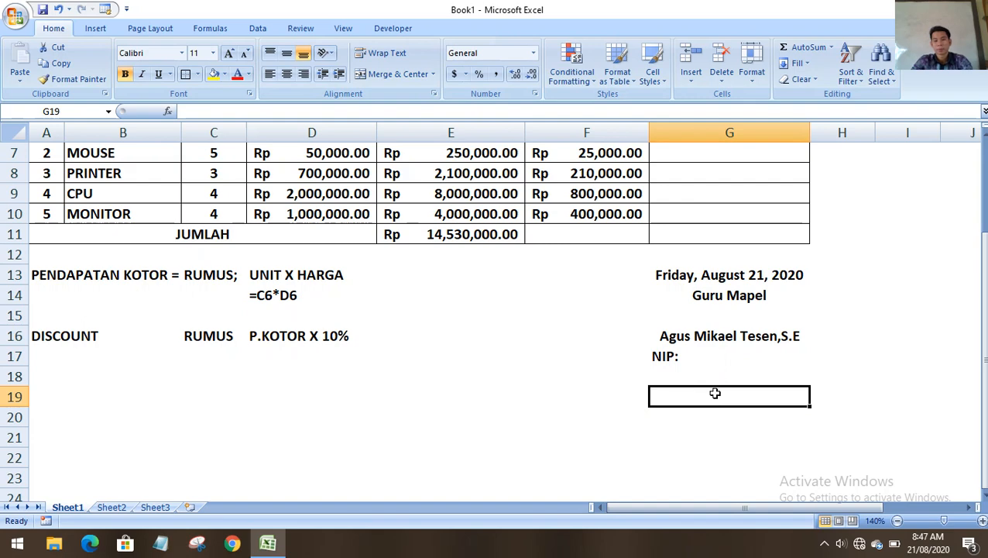
pyautogui.click(674, 339)
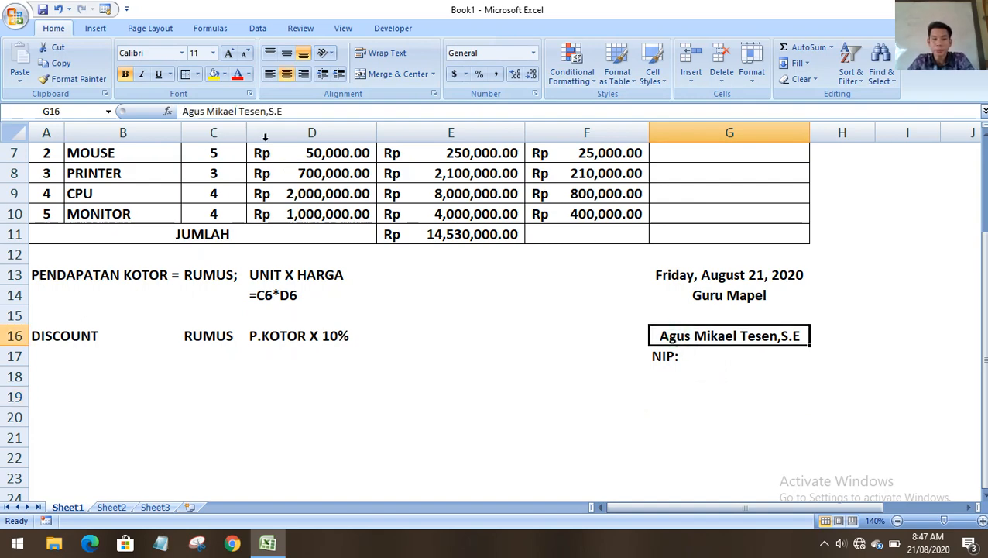
pyautogui.click(270, 73)
pyautogui.click(571, 345)
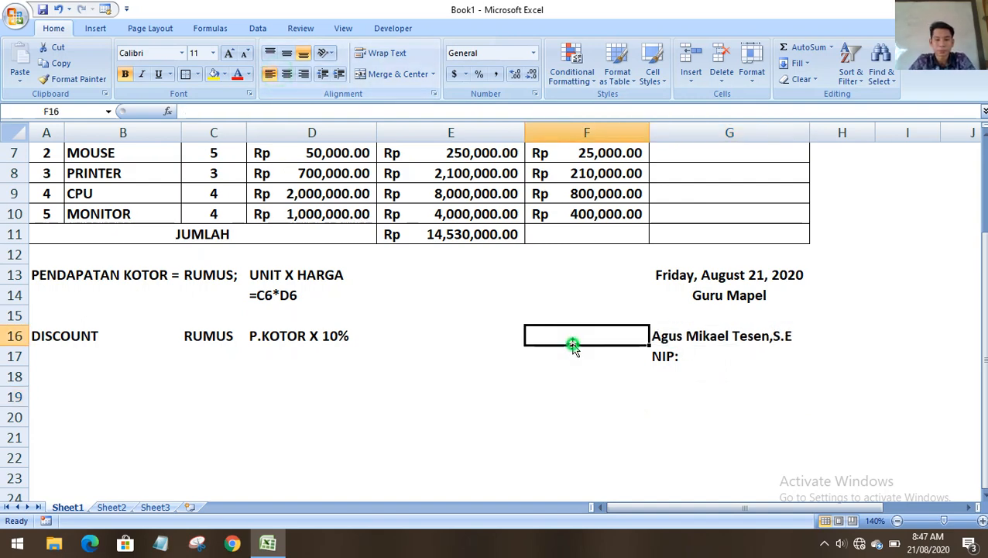
pyautogui.click(727, 390)
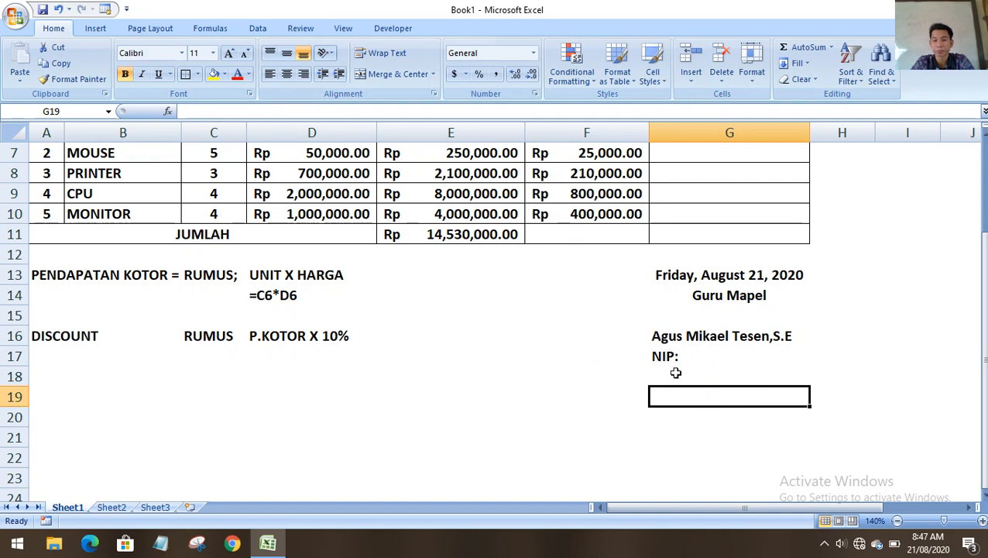
pyautogui.scroll(2, 674, 370)
pyautogui.doubleClick(682, 267)
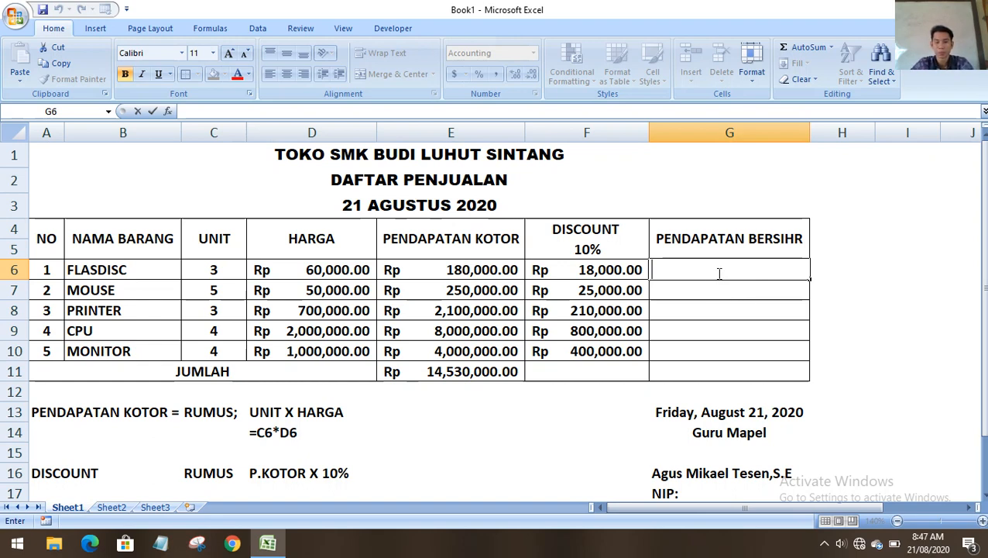
pyautogui.click(752, 297)
pyautogui.click(739, 269)
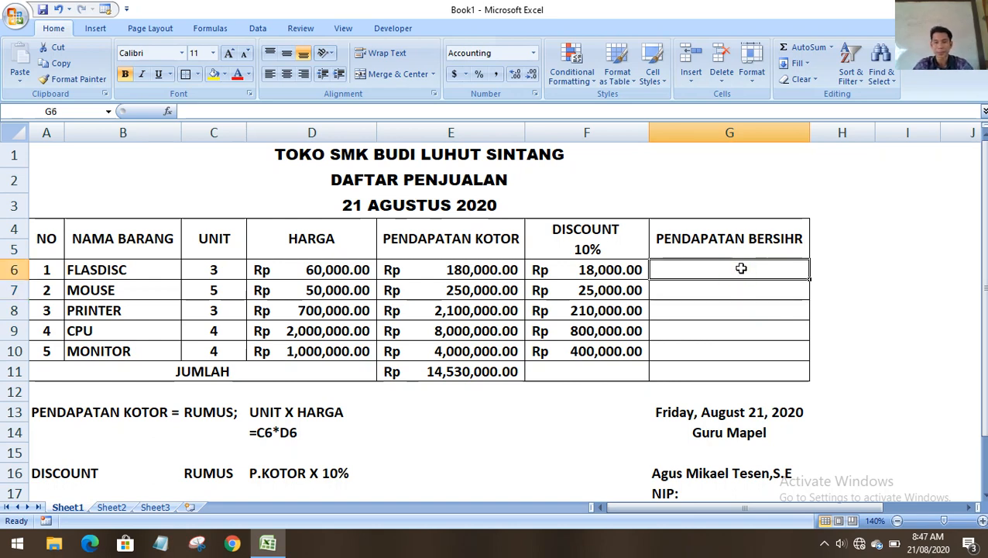
pyautogui.click(848, 278)
pyautogui.click(840, 246)
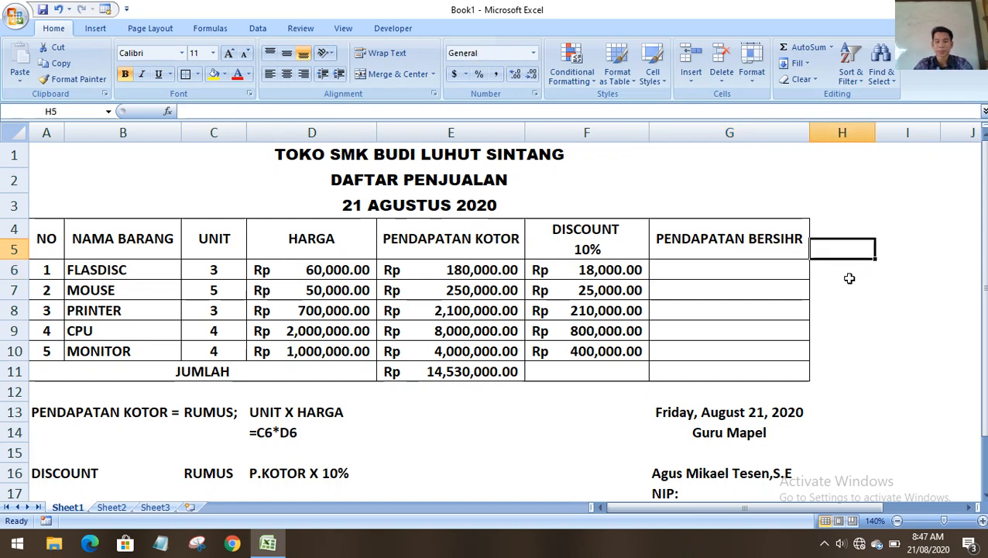
pyautogui.click(708, 271)
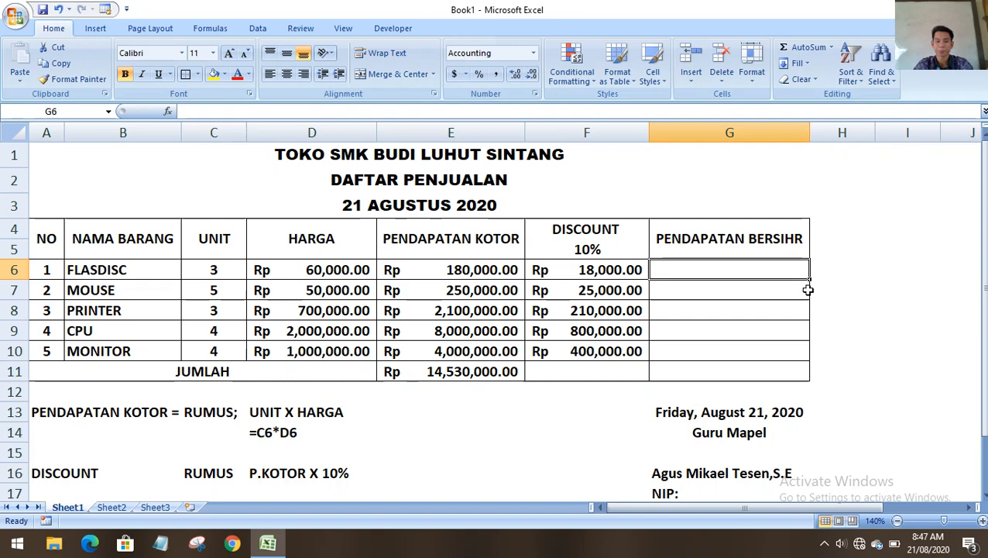
pyautogui.scroll(-2, 808, 291)
pyautogui.scroll(2, 811, 288)
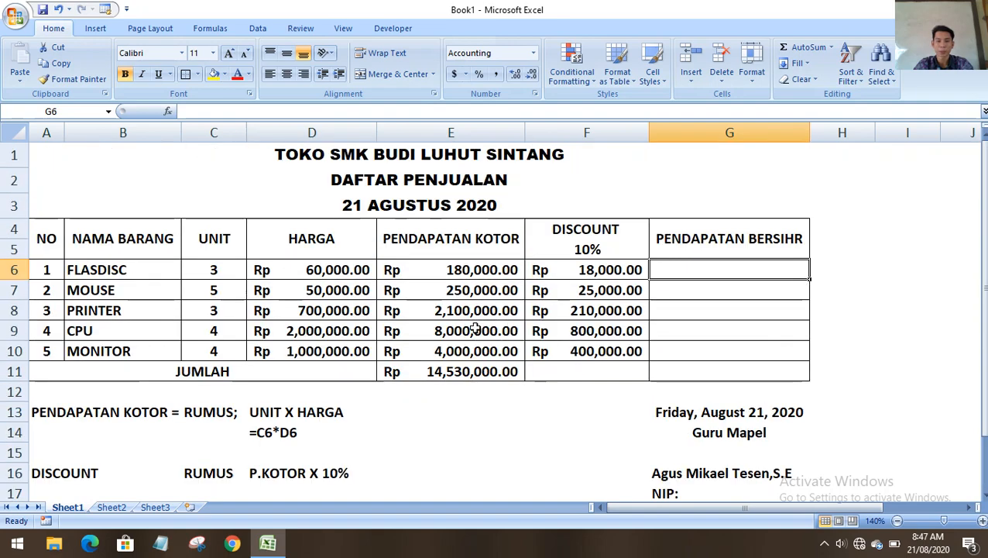
pyautogui.scroll(-3, 474, 325)
# Copy the PENDAPATAN KOTOR = label into A18 and change it to PENDAPATAN BERSIH =.
pyautogui.click(33, 328)
pyautogui.click(51, 315)
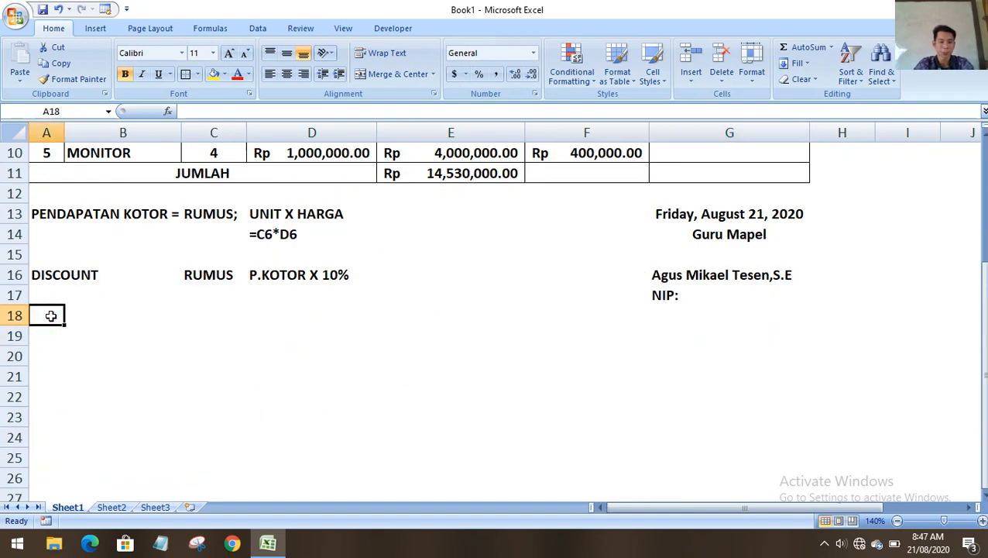
pyautogui.write('PE')
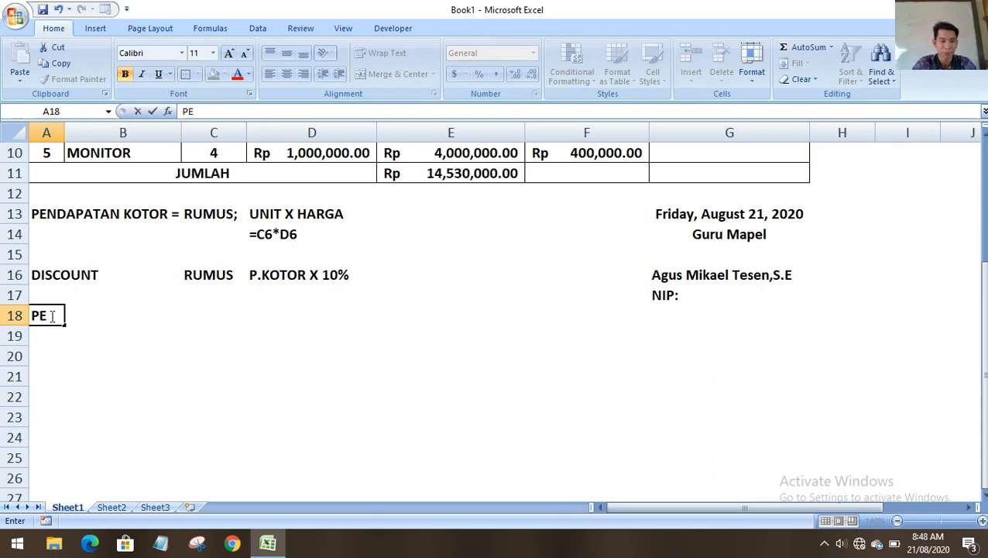
pyautogui.press('BackSpace')
pyautogui.press('BackSpace')
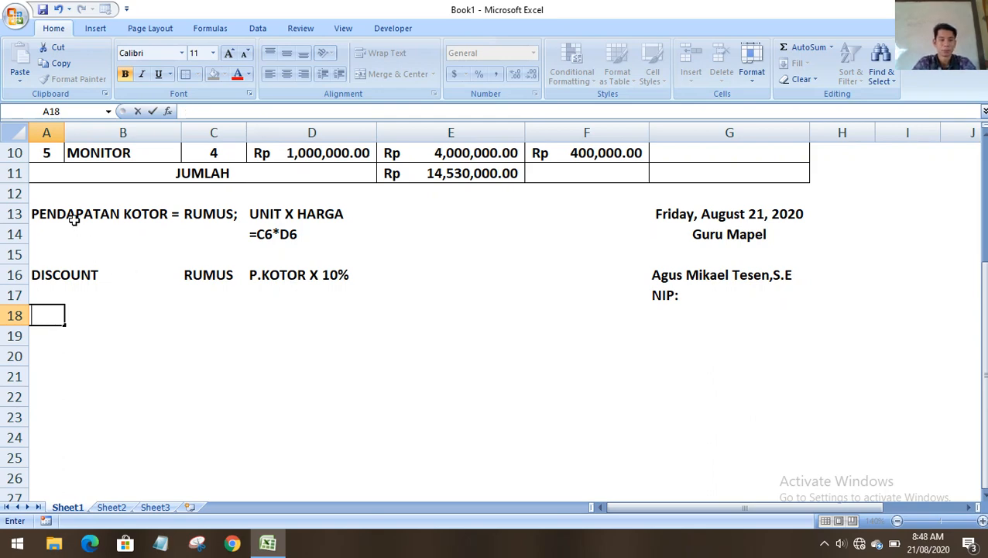
pyautogui.click(24, 209)
pyautogui.click(77, 218)
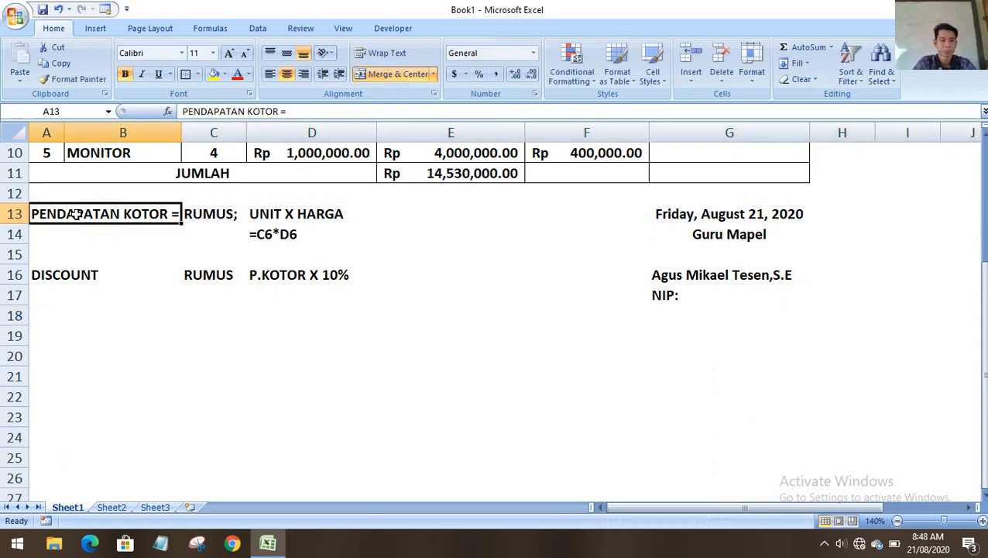
pyautogui.hotkey('ctrl', 'c')
pyautogui.click(48, 318)
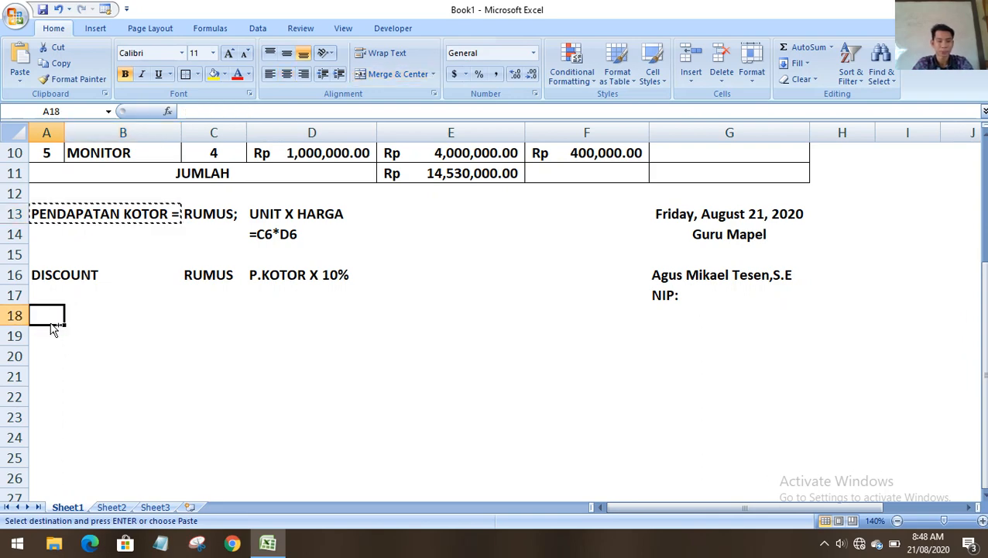
pyautogui.hotkey('ctrl', 'v')
pyautogui.doubleClick(126, 315)
pyautogui.moveTo(124, 315); pyautogui.dragTo(170, 316)
pyautogui.write('BERSIH')
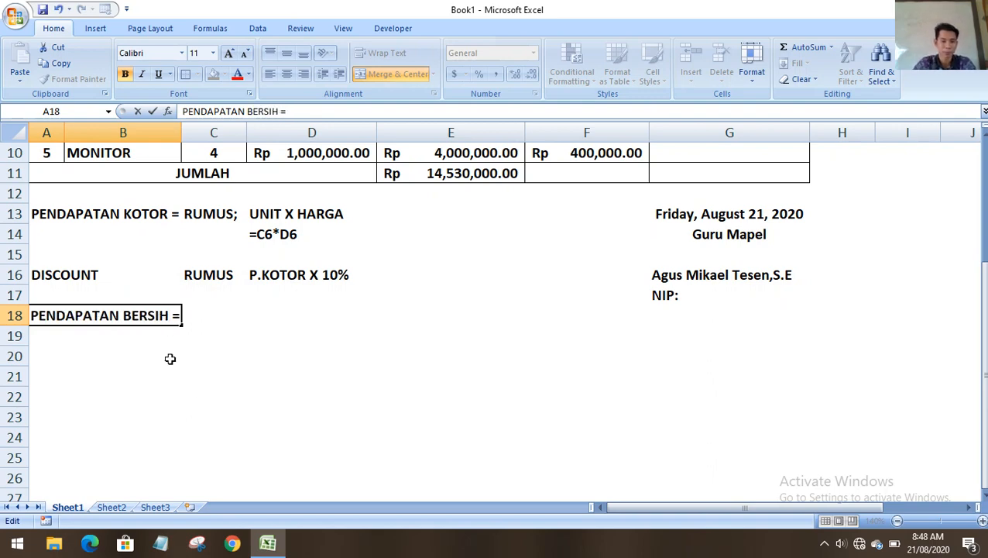
pyautogui.click(199, 401)
# Make the discount note read DISCOUNT = and change RUMUS; to RUMUS: in C13.
pyautogui.doubleClick(99, 276)
pyautogui.click(43, 280)
pyautogui.doubleClick(110, 275)
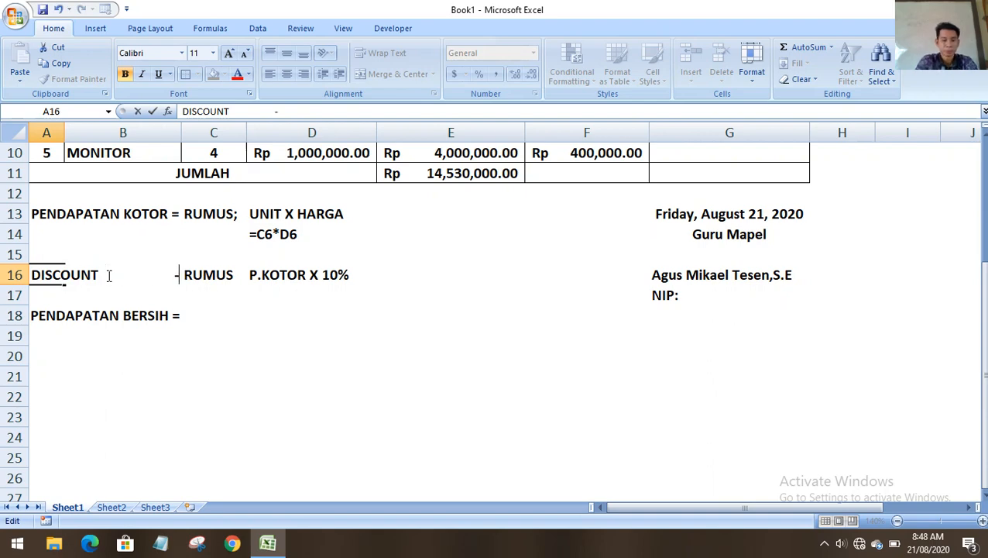
pyautogui.press('BackSpace')
pyautogui.write('=')
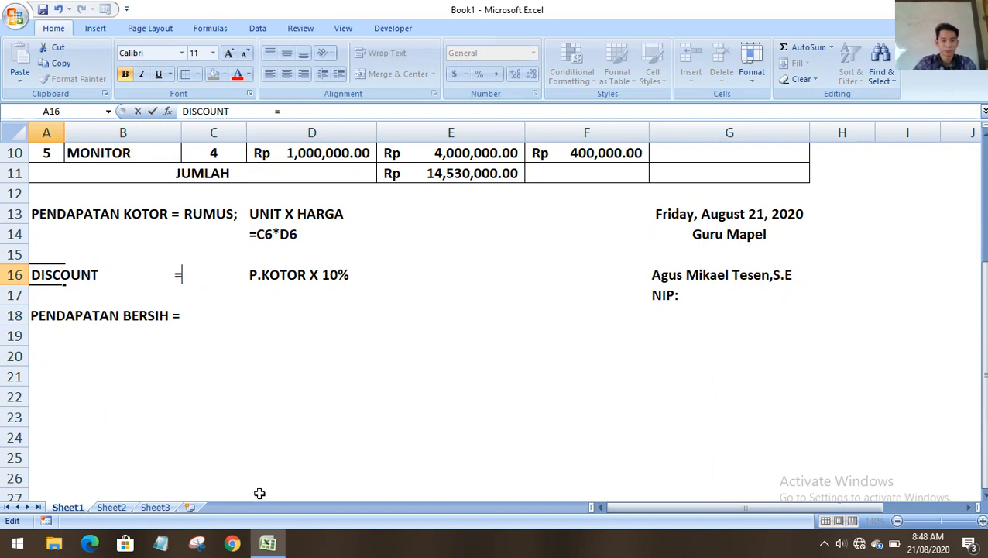
pyautogui.write(' RUMUS')
pyautogui.click(283, 432)
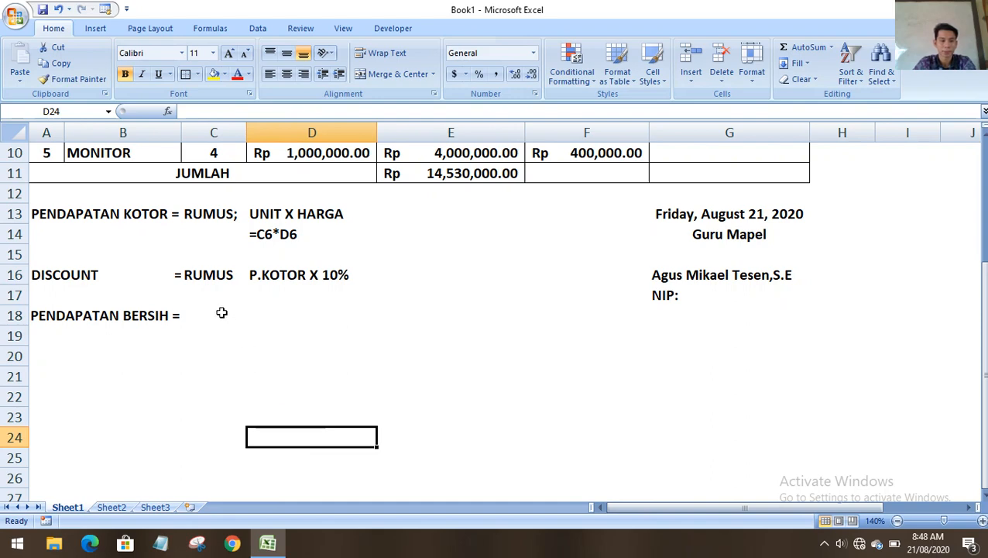
pyautogui.doubleClick(227, 275)
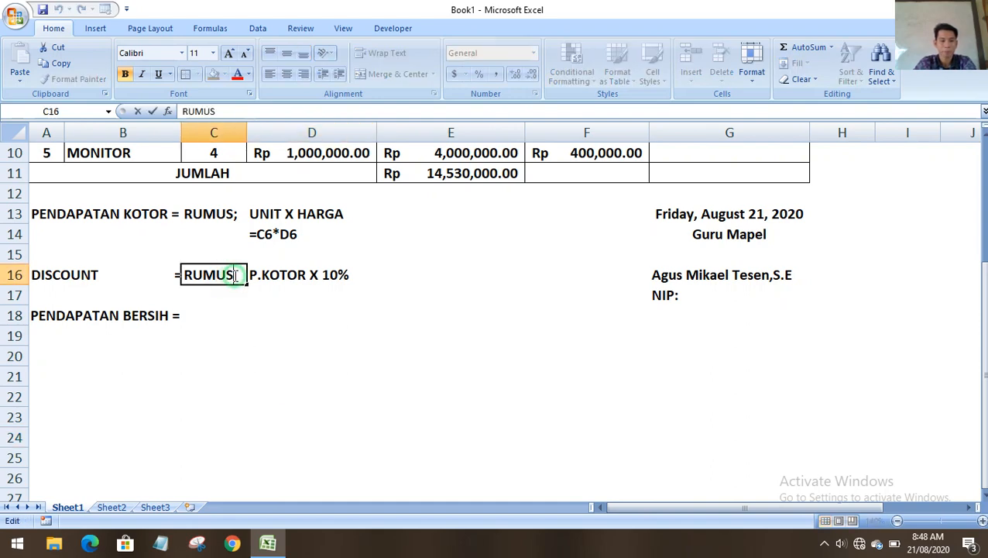
pyautogui.click(236, 214)
pyautogui.doubleClick(238, 214)
pyautogui.press('BackSpace')
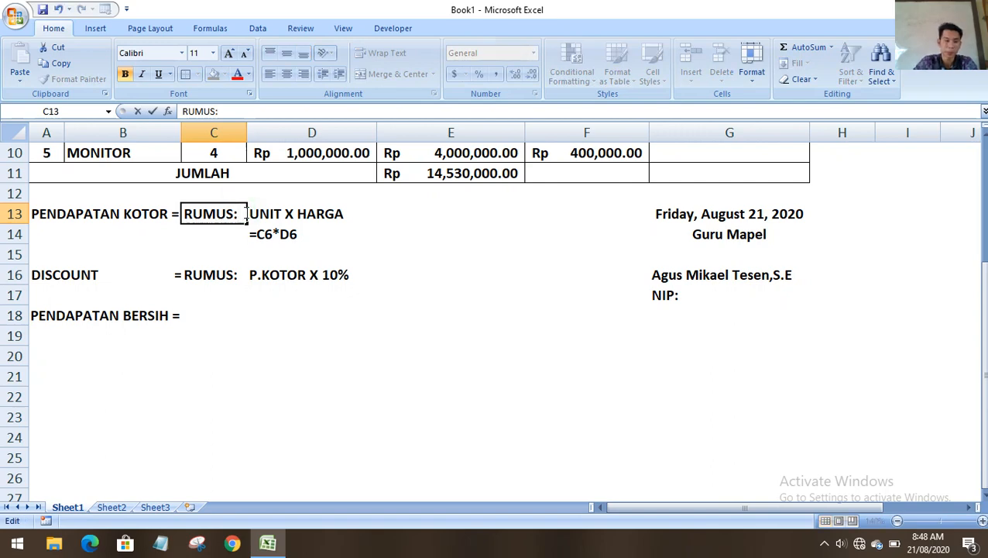
# Fill C18 with a dotted blank line.
pyautogui.click(207, 313)
pyautogui.press('BackSpace')
pyautogui.write('...................................')
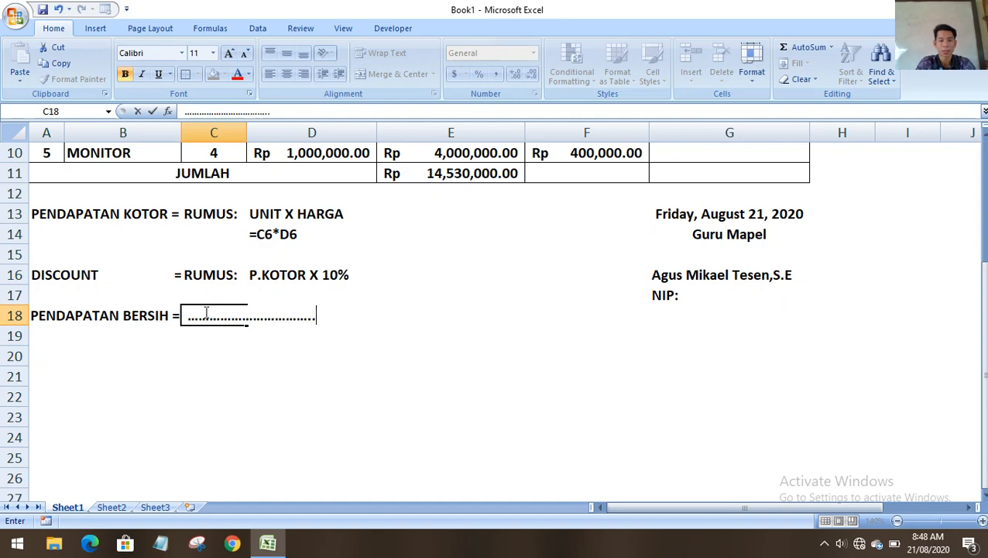
pyautogui.click(251, 357)
pyautogui.scroll(3, 284, 371)
pyautogui.click(703, 268)
pyautogui.press('BackSpace')
pyautogui.click(864, 308)
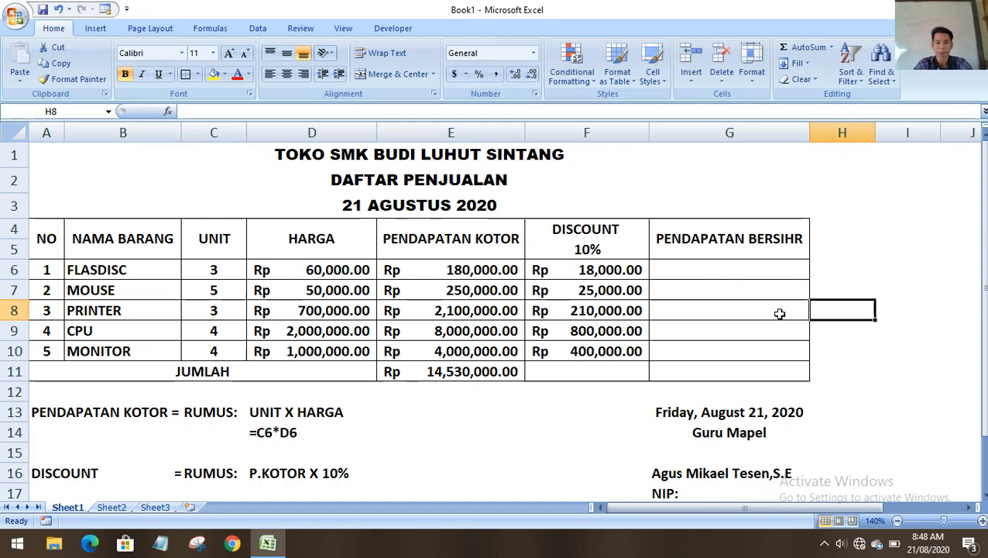
# Put a dotted blank in G6 and fill it down through G11.
pyautogui.doubleClick(723, 265)
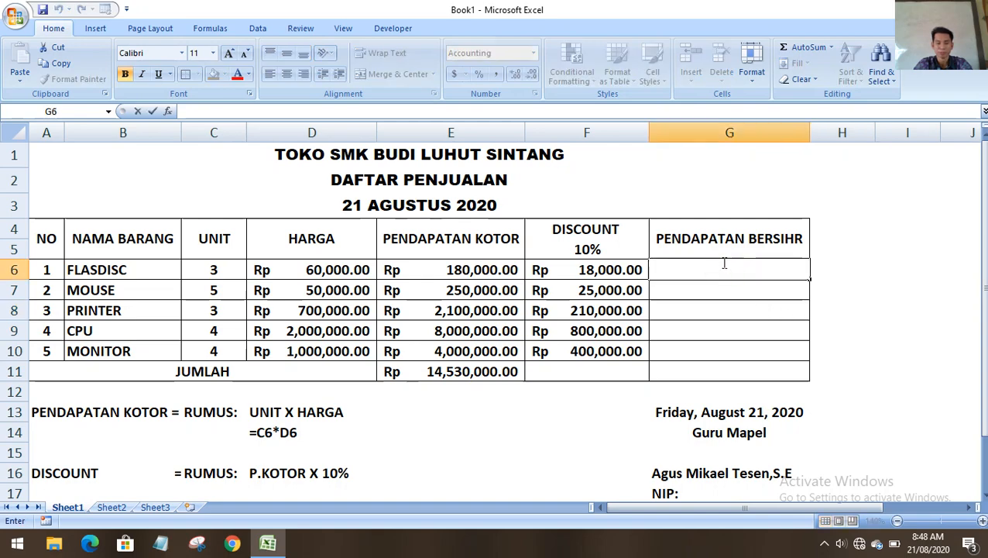
pyautogui.scroll(-2, 724, 271)
pyautogui.scroll(2, 724, 273)
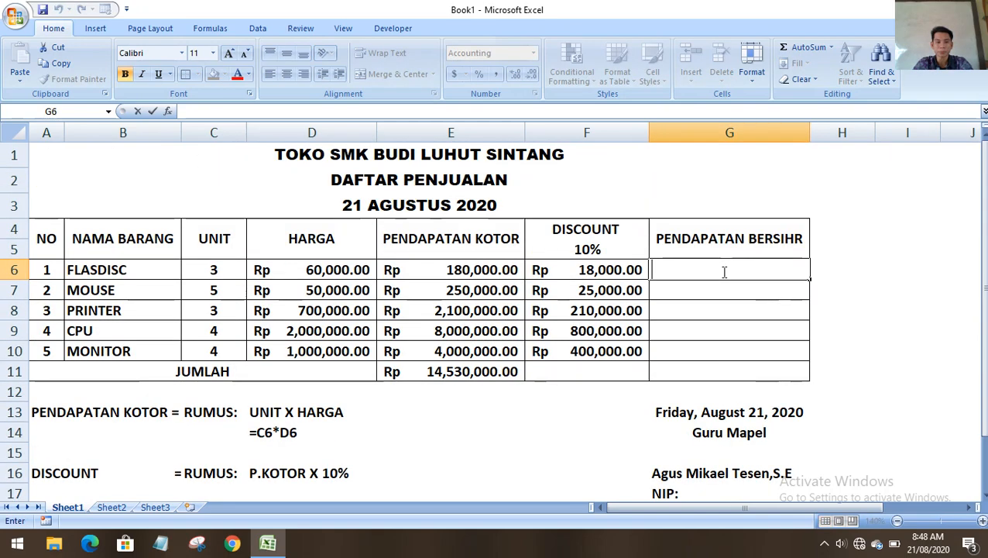
pyautogui.click(898, 269)
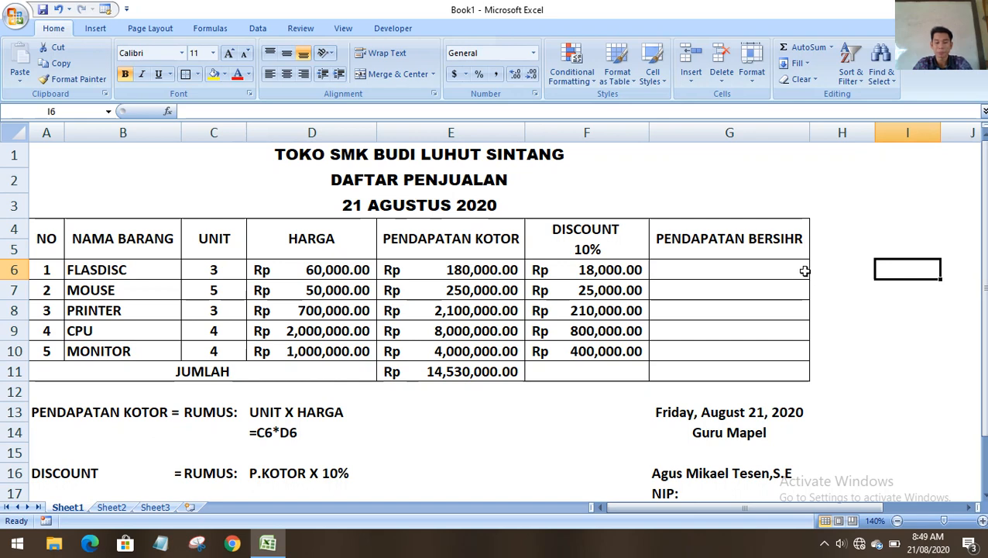
pyautogui.moveTo(728, 270); pyautogui.dragTo(741, 347)
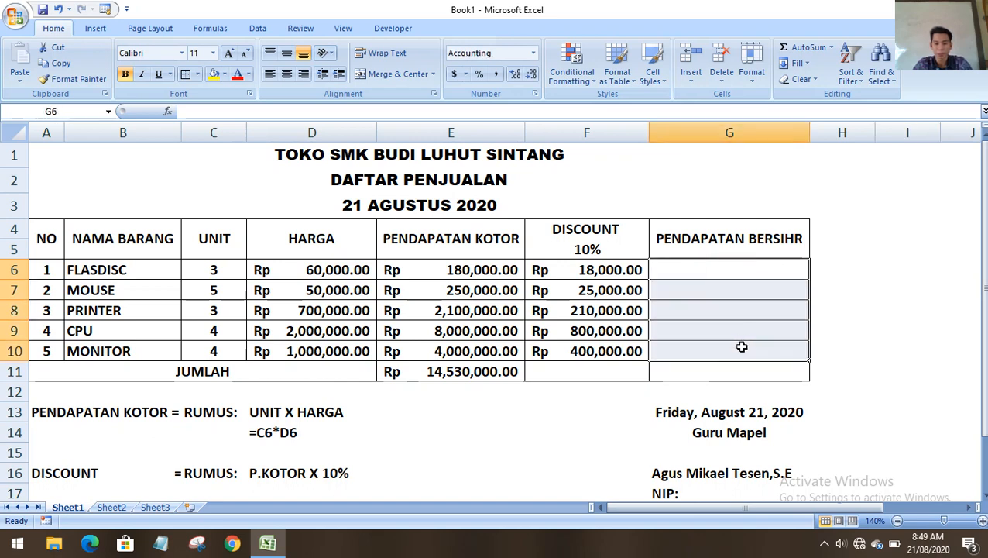
pyautogui.write('.......................................')
pyautogui.click(795, 322)
pyautogui.click(764, 275)
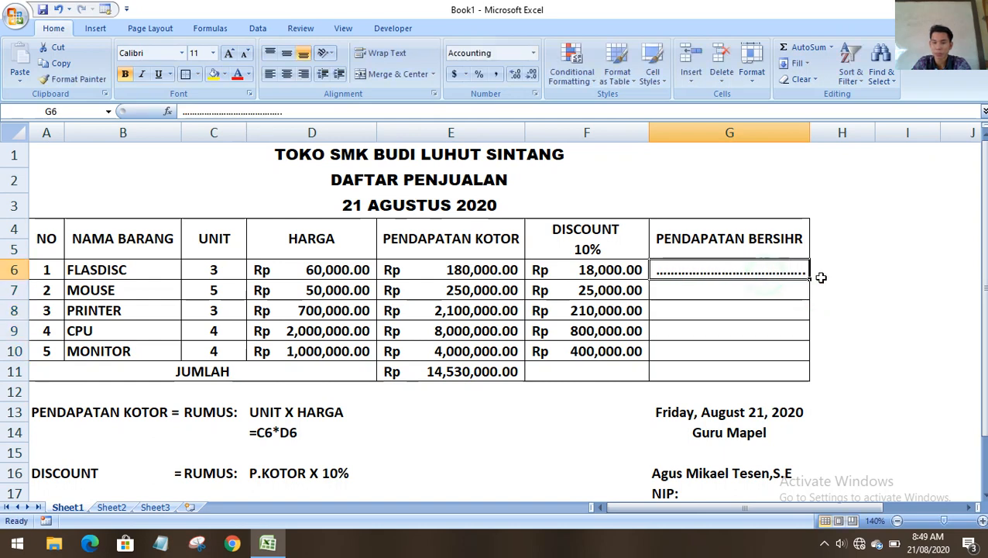
pyautogui.moveTo(810, 276); pyautogui.dragTo(820, 376)
pyautogui.click(854, 325)
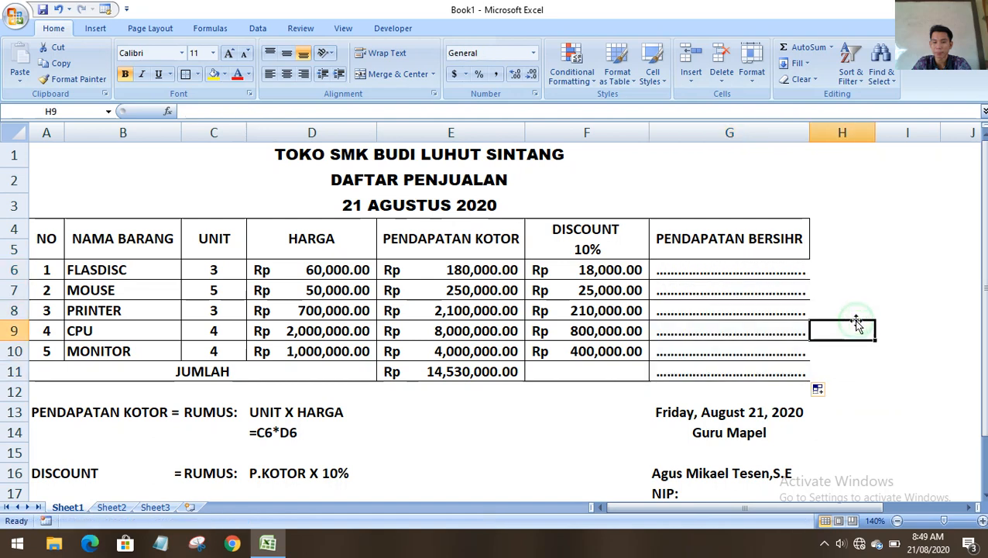
# Widen column G slightly to fit the dots.
pyautogui.moveTo(809, 133); pyautogui.dragTo(825, 132)
pyautogui.click(921, 290)
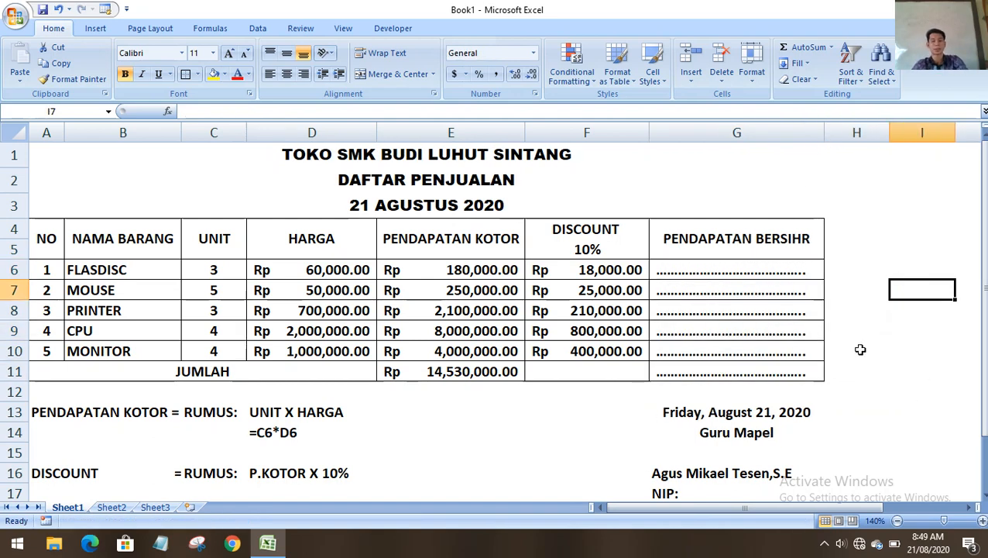
pyautogui.scroll(-1, 840, 363)
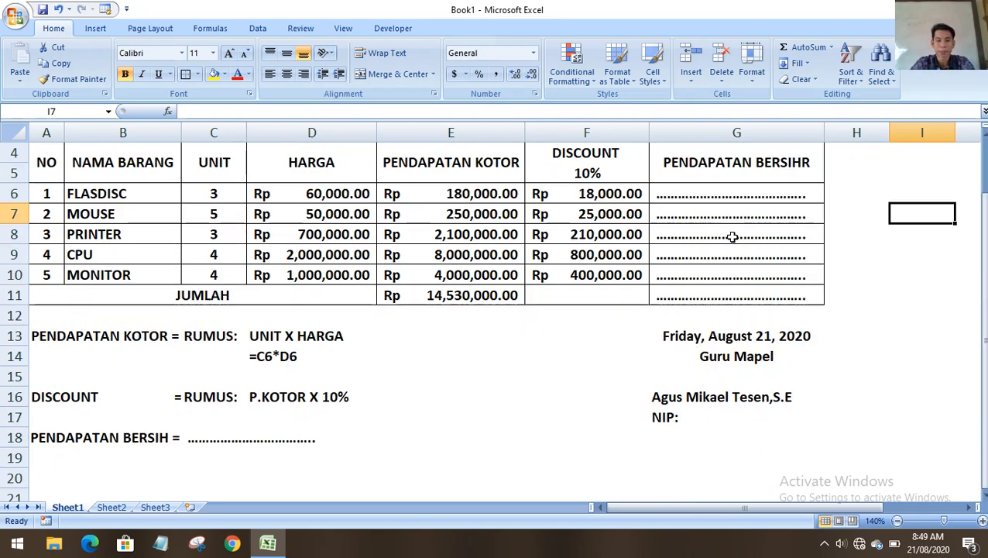
pyautogui.click(733, 196)
pyautogui.click(835, 279)
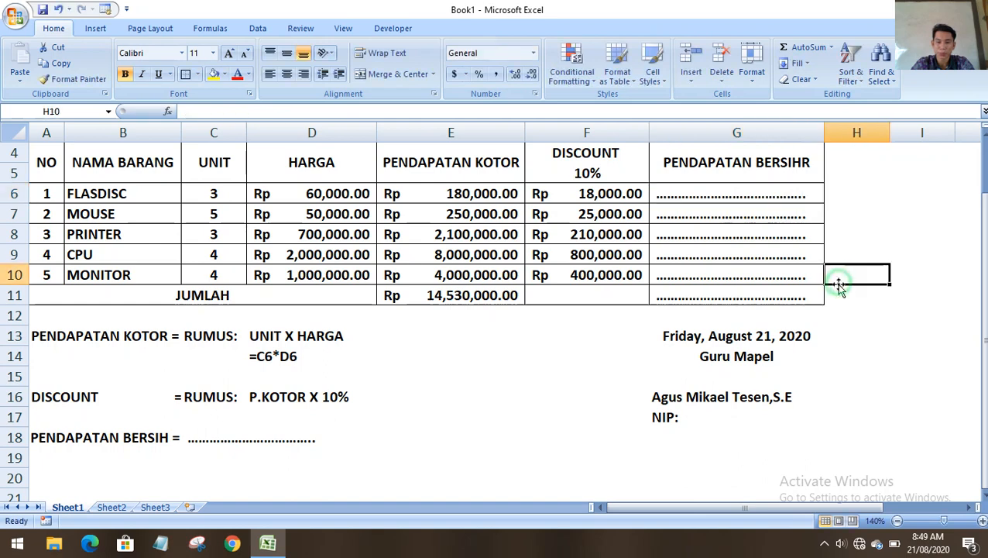
# Delete the stray R so the net-income header reads PENDAPATAN BERSIH.
pyautogui.doubleClick(805, 163)
pyautogui.moveTo(804, 162); pyautogui.dragTo(829, 161)
pyautogui.press('BackSpace')
pyautogui.click(853, 214)
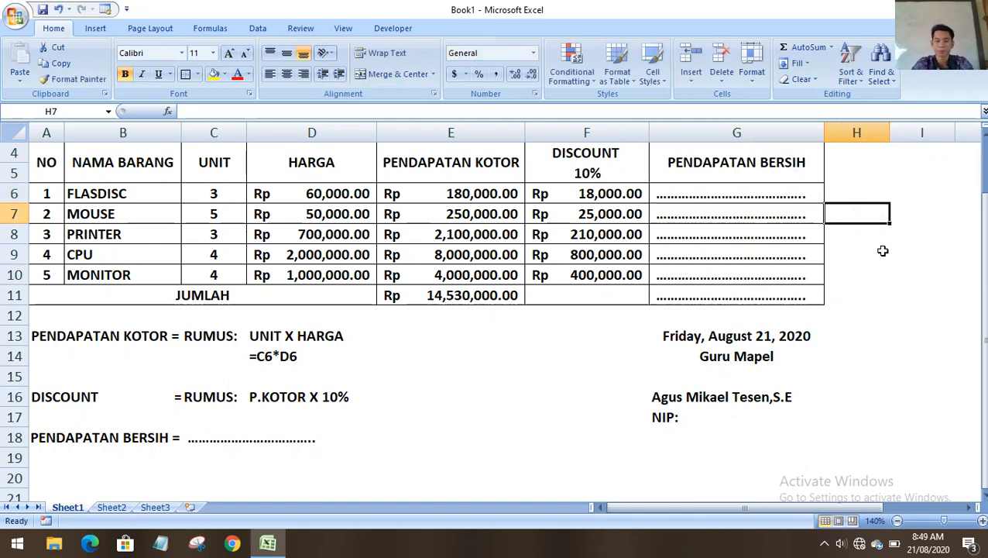
# Set the sheet zoom to 140%.
pyautogui.scroll(1, 885, 252)
pyautogui.scroll(-1, 884, 250)
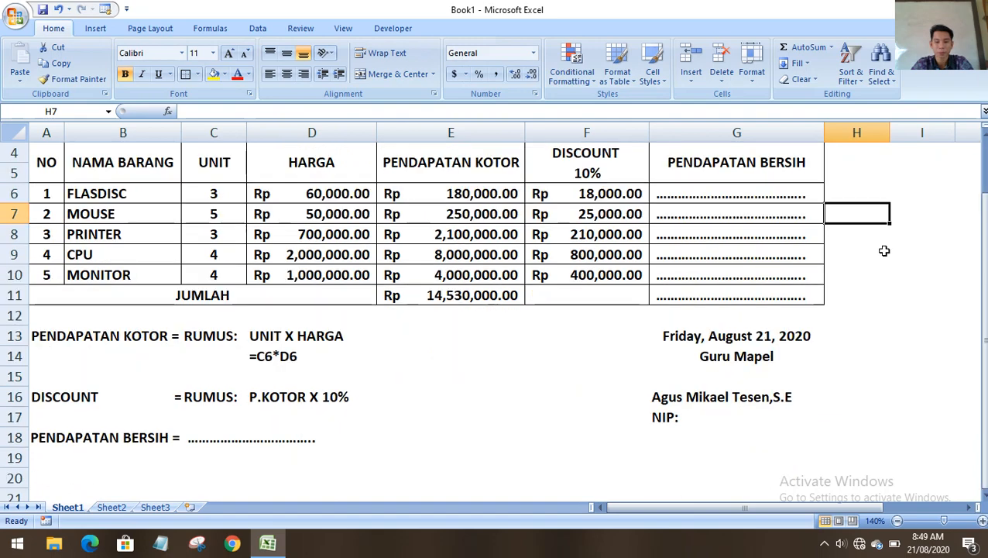
pyautogui.click(896, 521)
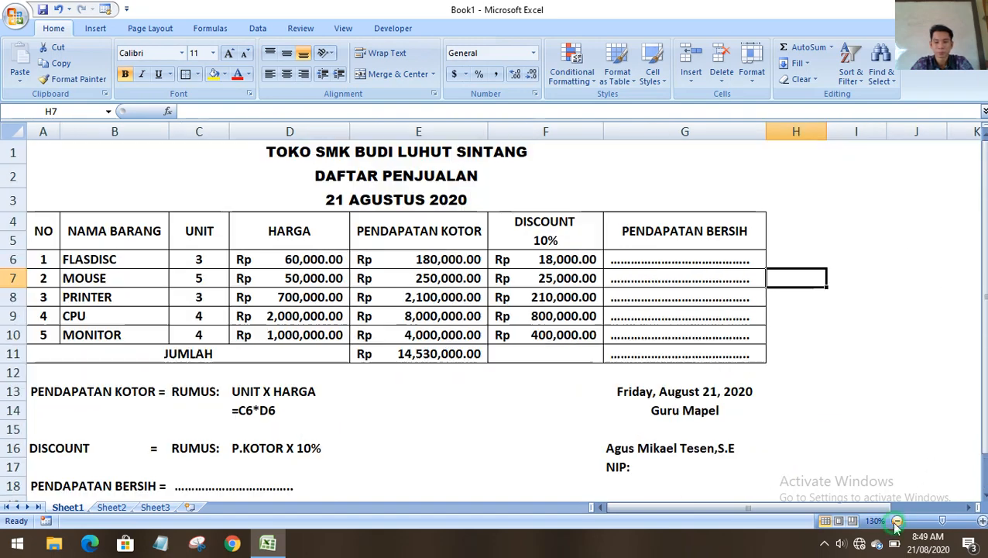
pyautogui.click(981, 521)
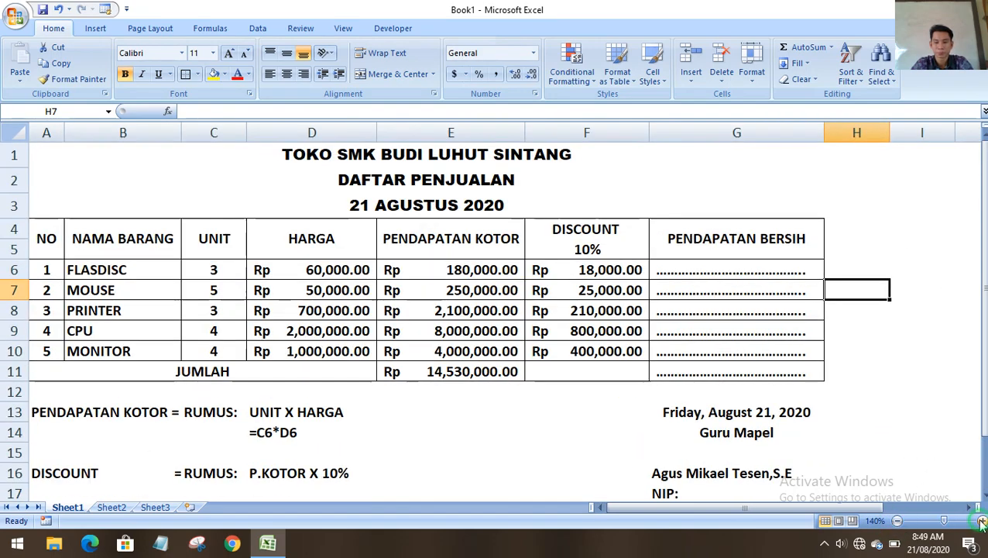
pyautogui.click(933, 416)
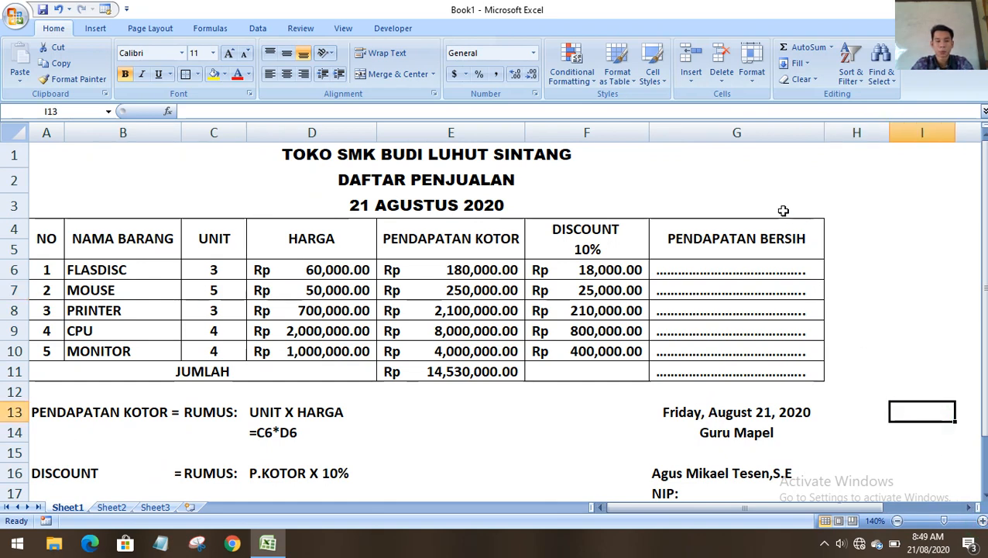
pyautogui.moveTo(54, 159); pyautogui.dragTo(464, 487)
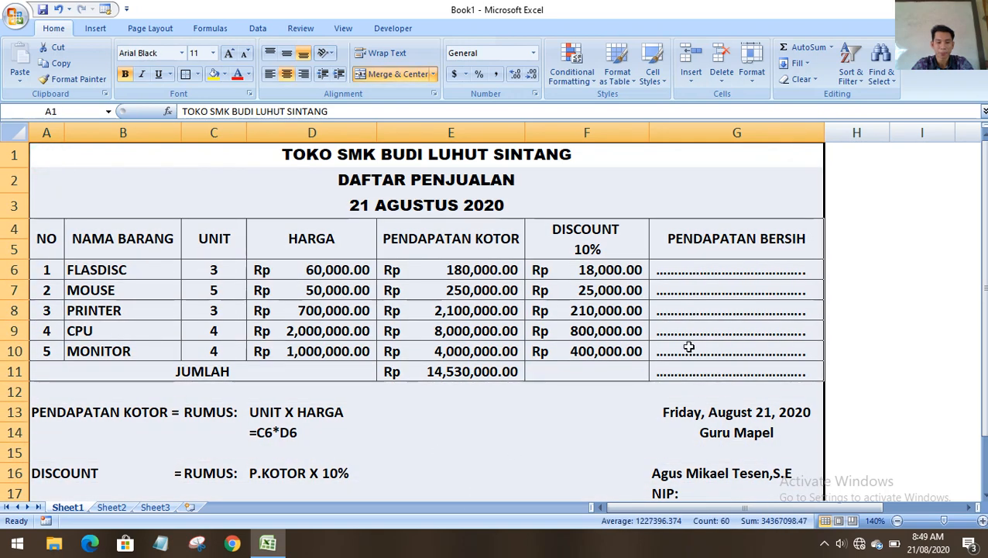
pyautogui.click(875, 248)
pyautogui.click(894, 224)
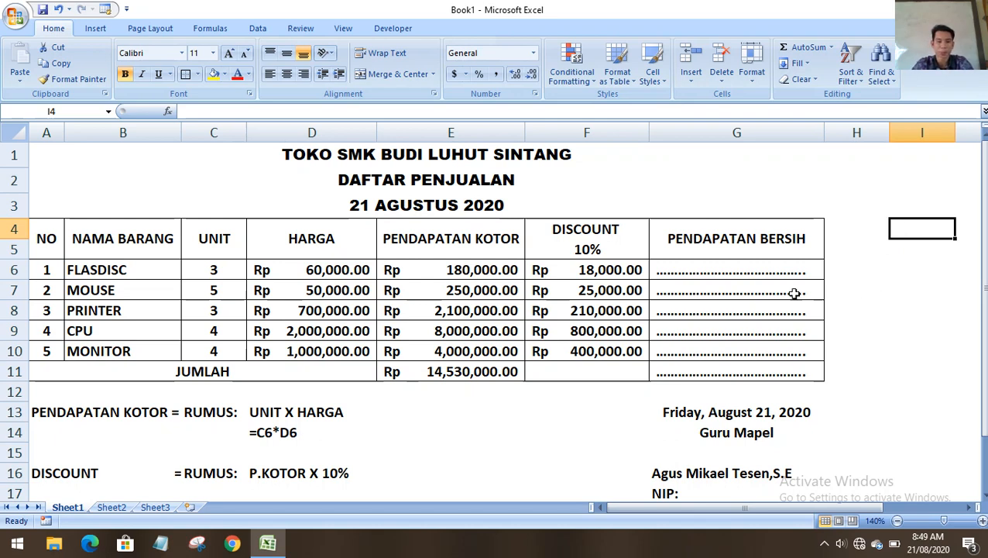
pyautogui.click(724, 267)
pyautogui.scroll(-2, 861, 267)
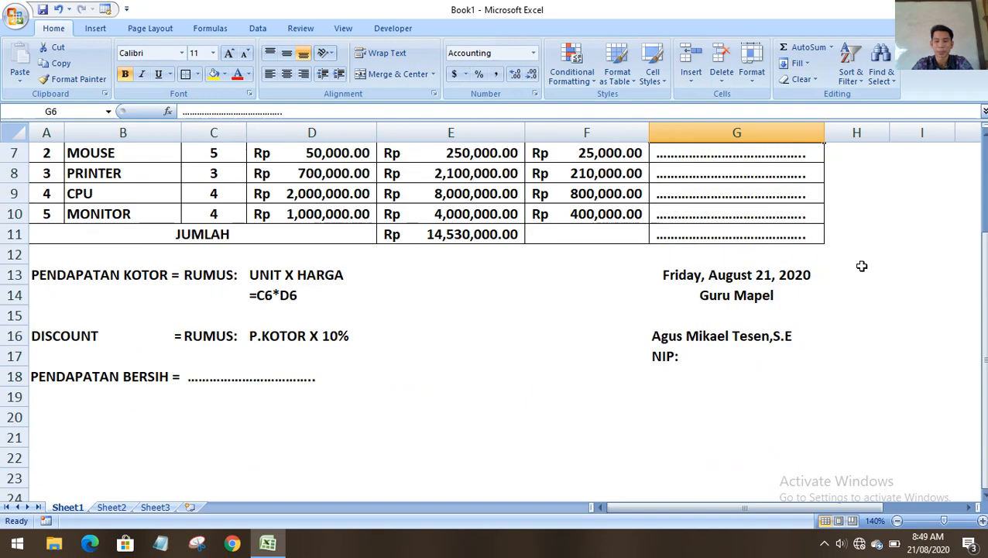
pyautogui.click(860, 267)
pyautogui.scroll(2, 861, 267)
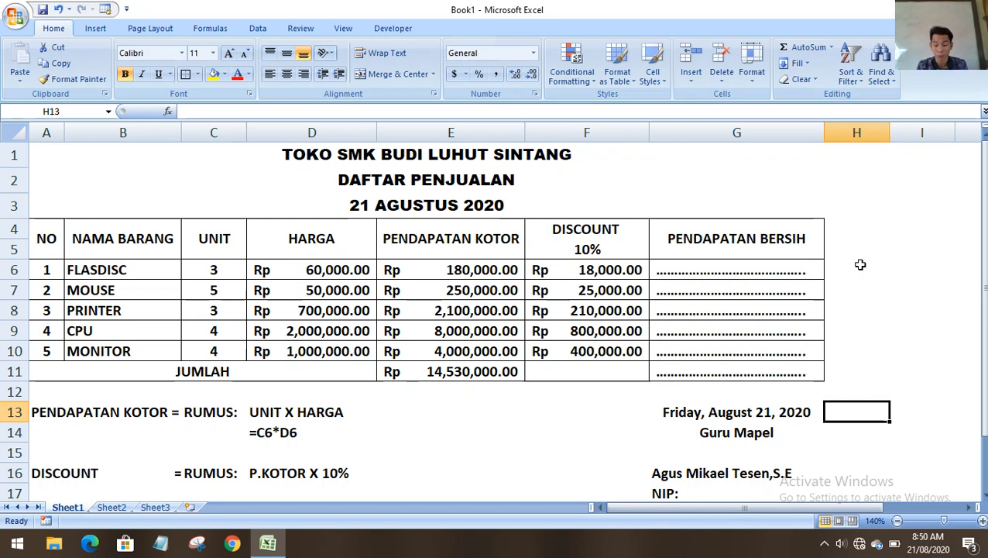
pyautogui.click(898, 273)
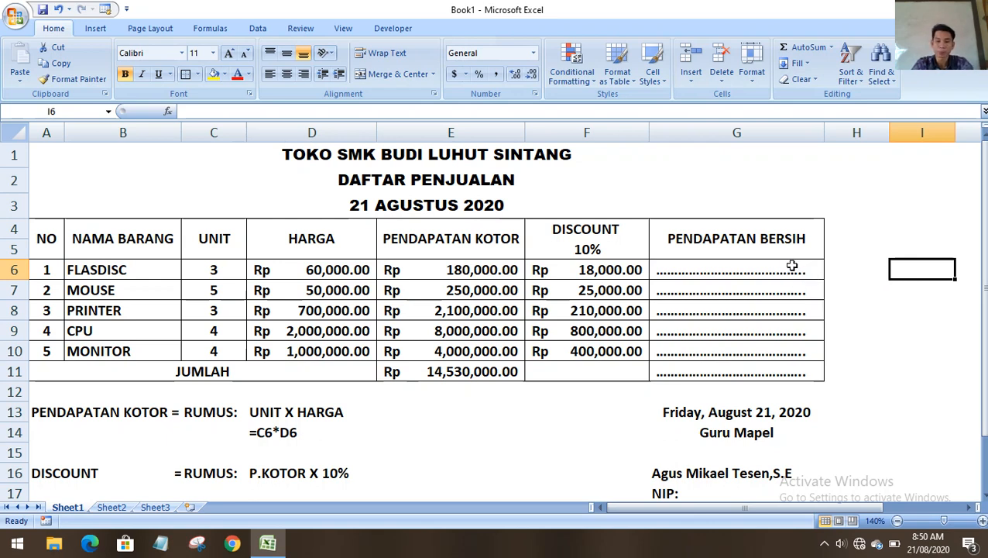
pyautogui.click(692, 235)
pyautogui.click(844, 247)
pyautogui.click(856, 232)
pyautogui.click(919, 231)
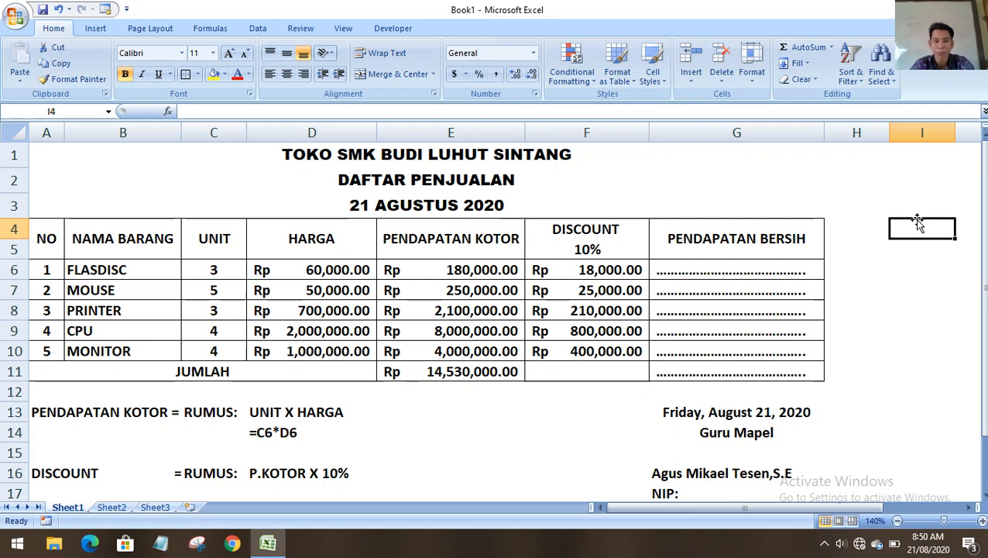
pyautogui.scroll(-2, 303, 384)
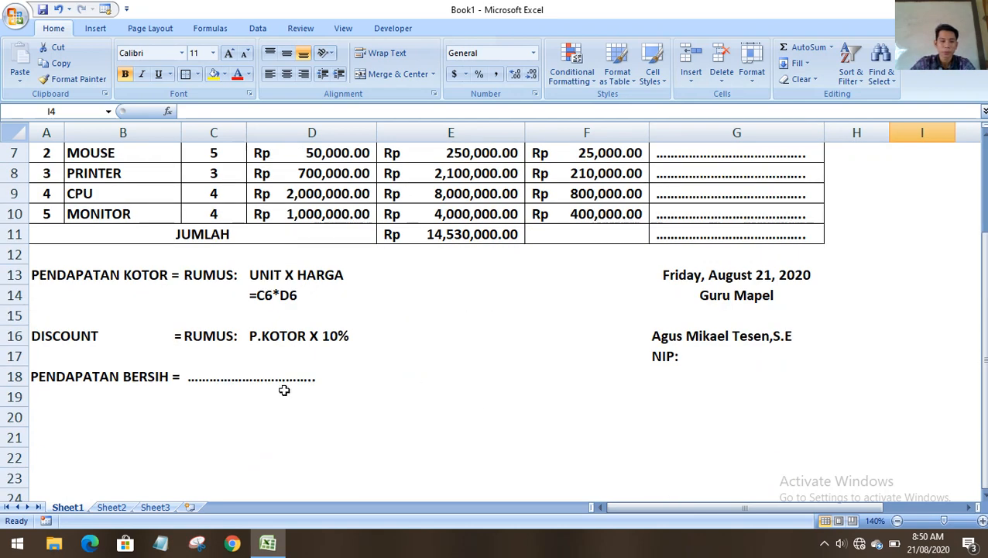
pyautogui.click(225, 380)
pyautogui.click(348, 381)
pyautogui.click(358, 422)
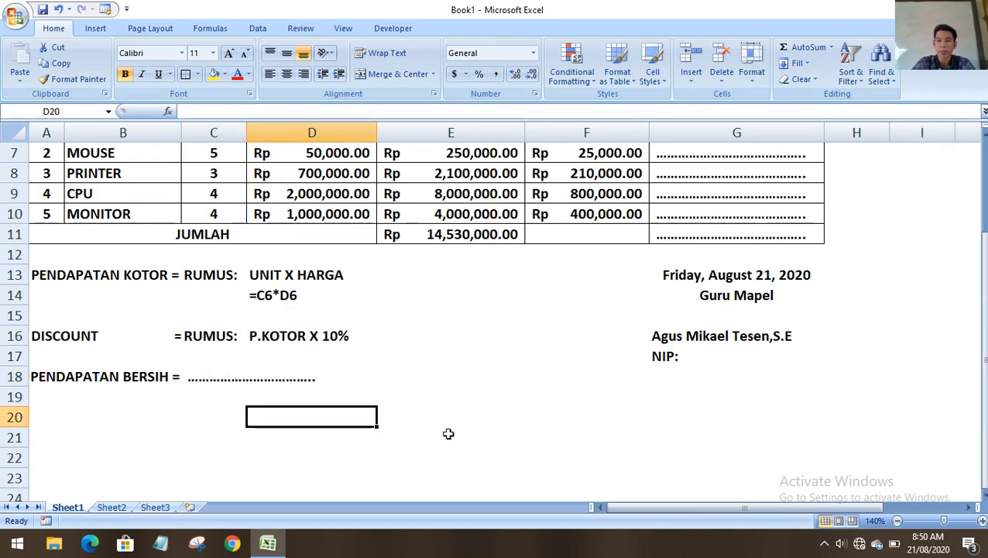
pyautogui.scroll(2, 538, 397)
pyautogui.scroll(-1, 670, 415)
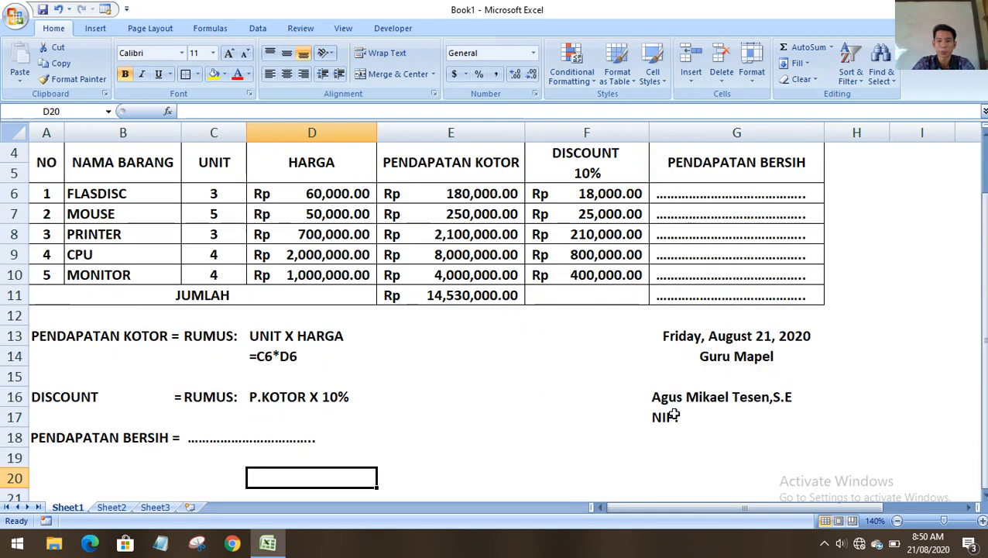
pyautogui.scroll(1, 673, 415)
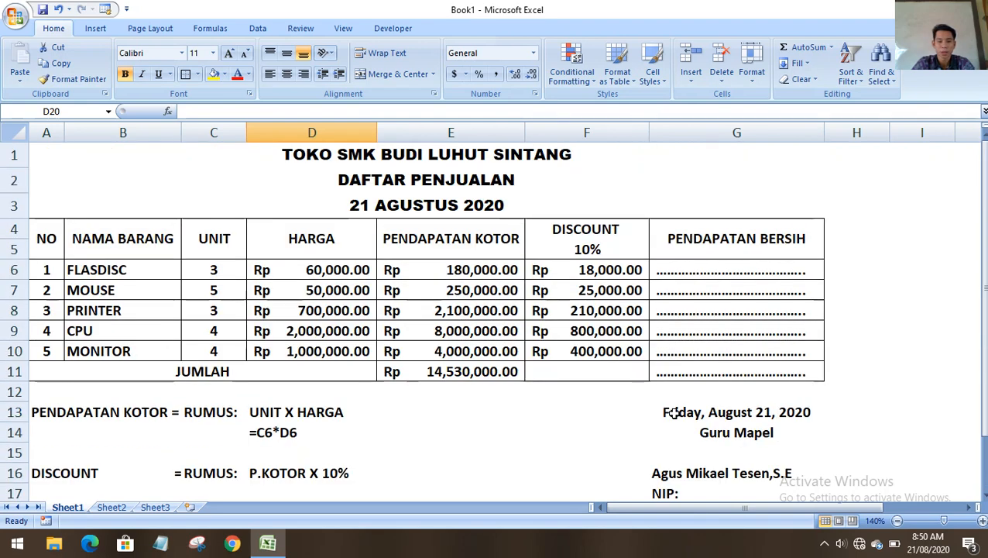
pyautogui.moveTo(982, 328); pyautogui.dragTo(982, 332)
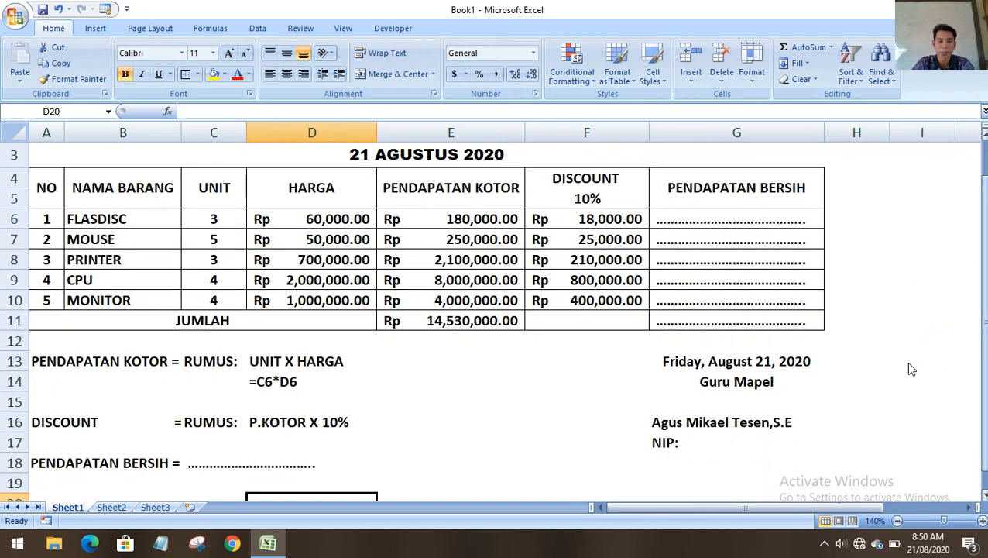
pyautogui.click(911, 364)
pyautogui.click(921, 461)
pyautogui.click(922, 299)
pyautogui.click(911, 150)
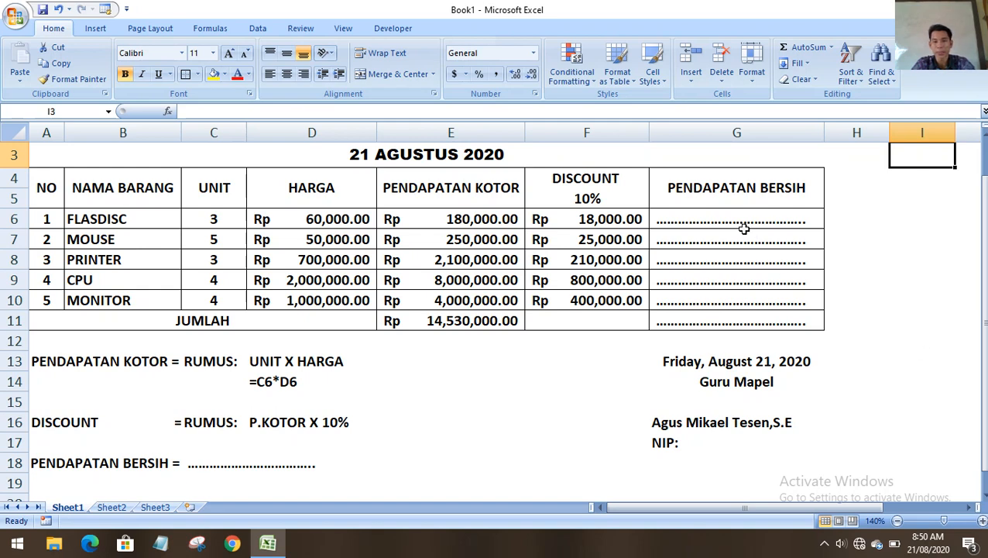
pyautogui.moveTo(739, 219); pyautogui.dragTo(809, 305)
pyautogui.click(944, 271)
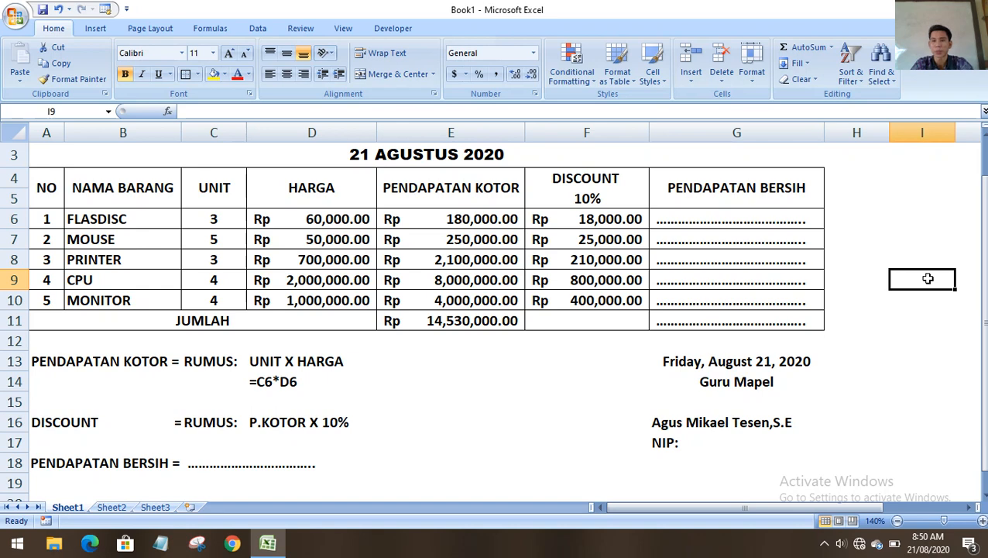
pyautogui.click(867, 175)
pyautogui.click(898, 178)
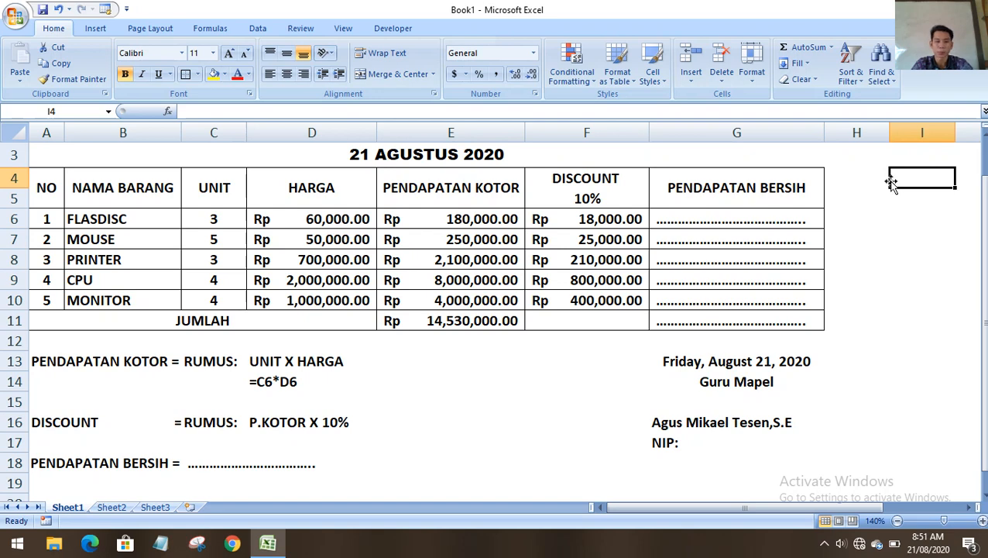
pyautogui.moveTo(891, 182); pyautogui.dragTo(892, 264)
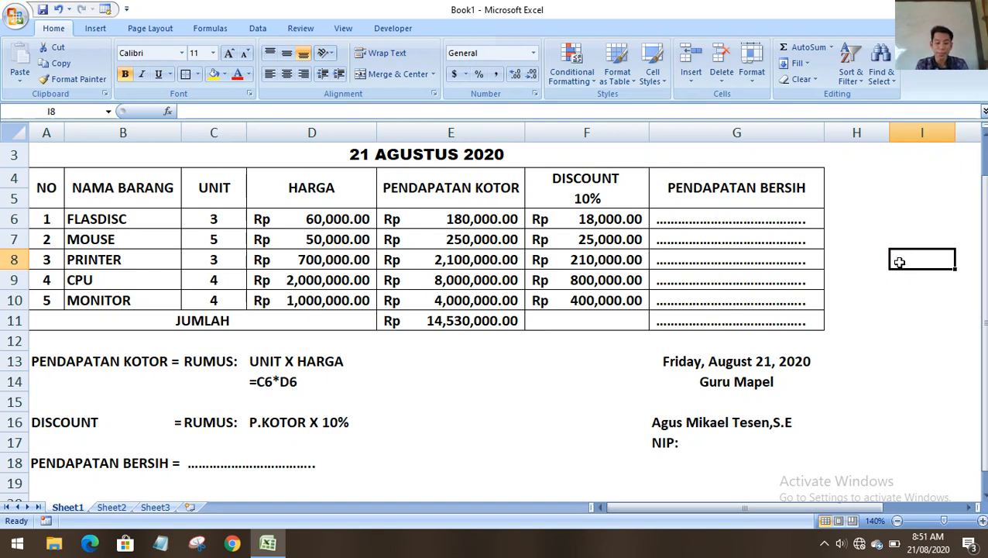
pyautogui.doubleClick(735, 216)
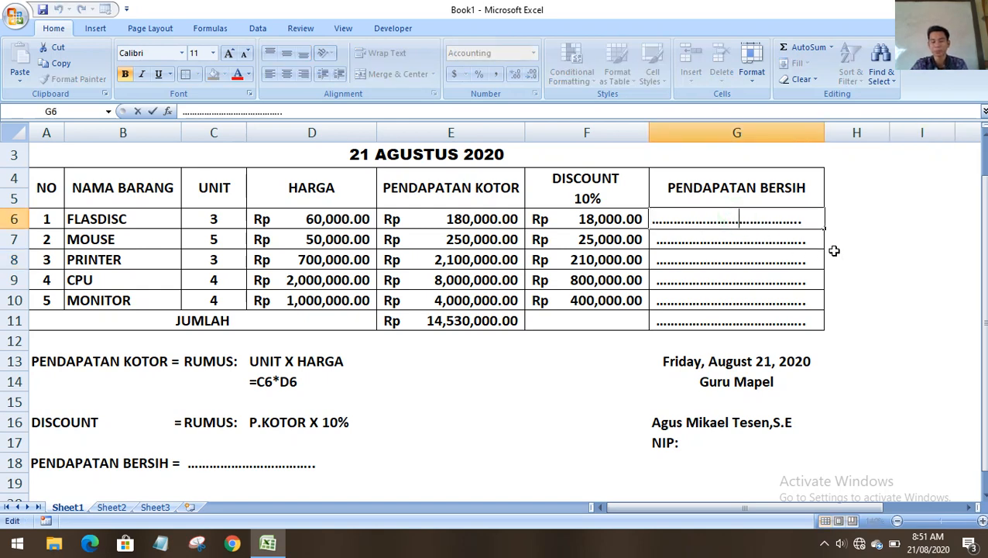
pyautogui.click(906, 252)
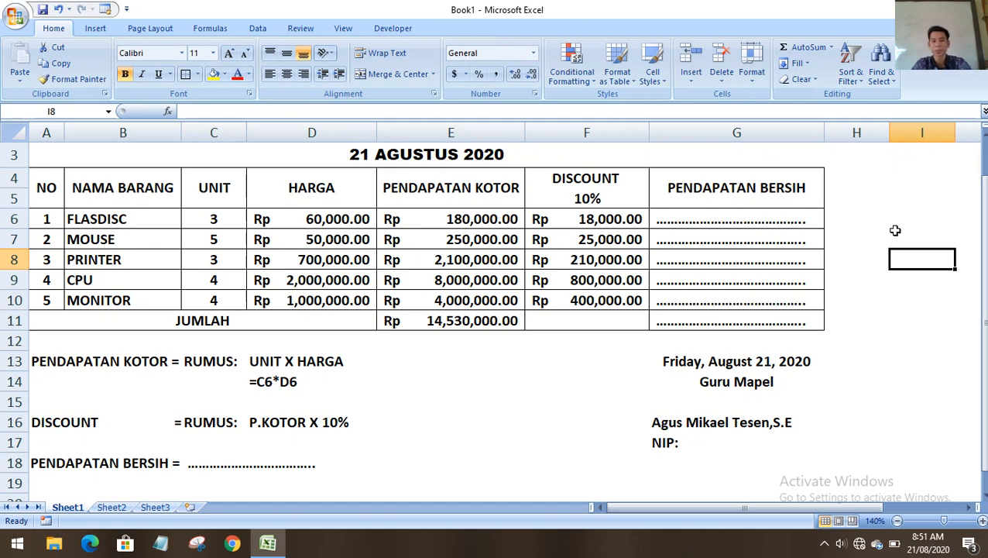
pyautogui.scroll(1, 889, 227)
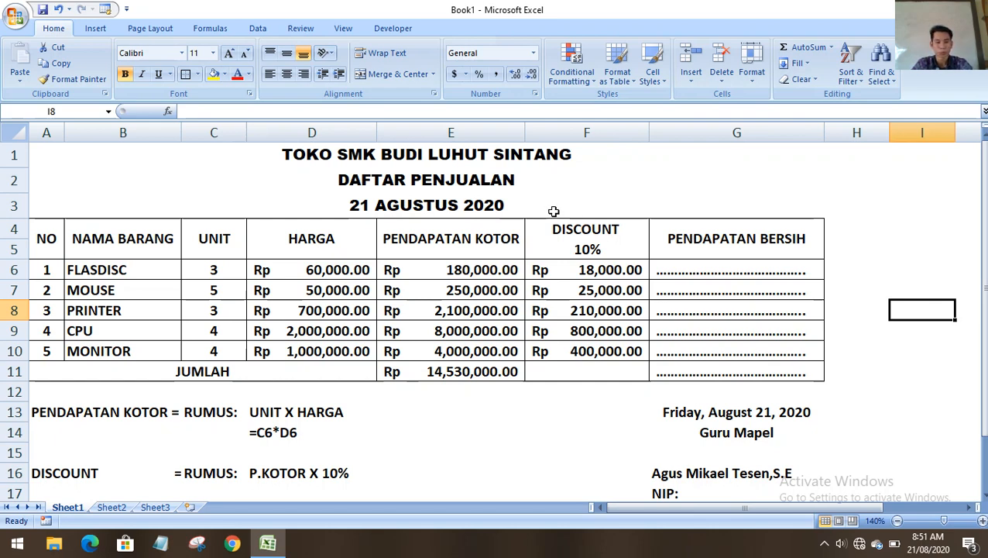
pyautogui.click(884, 203)
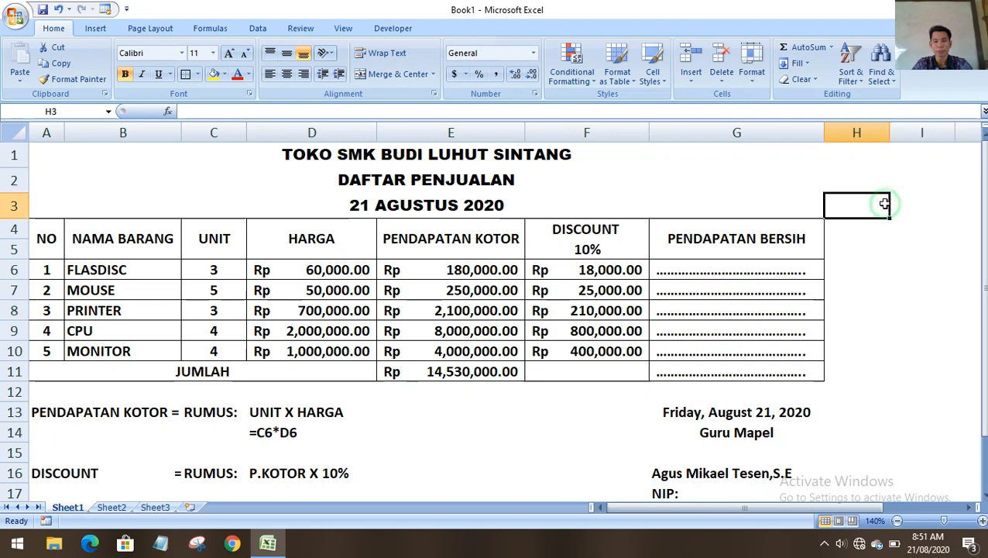
pyautogui.click(926, 199)
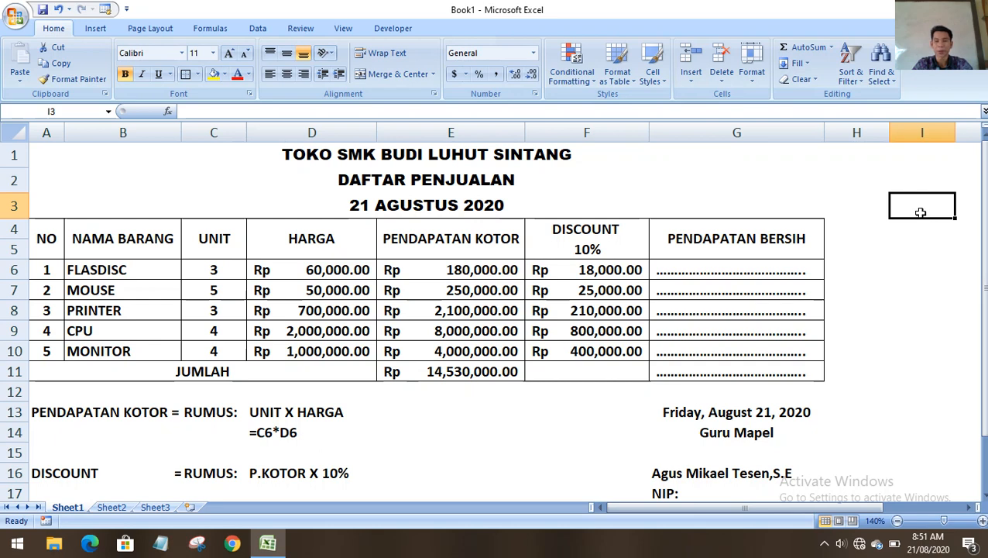
pyautogui.click(873, 203)
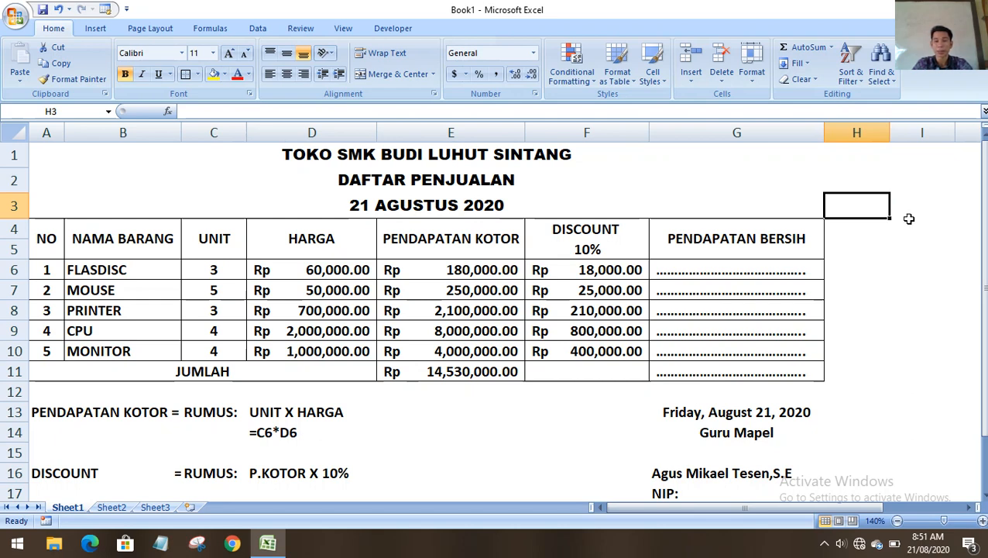
pyautogui.click(910, 216)
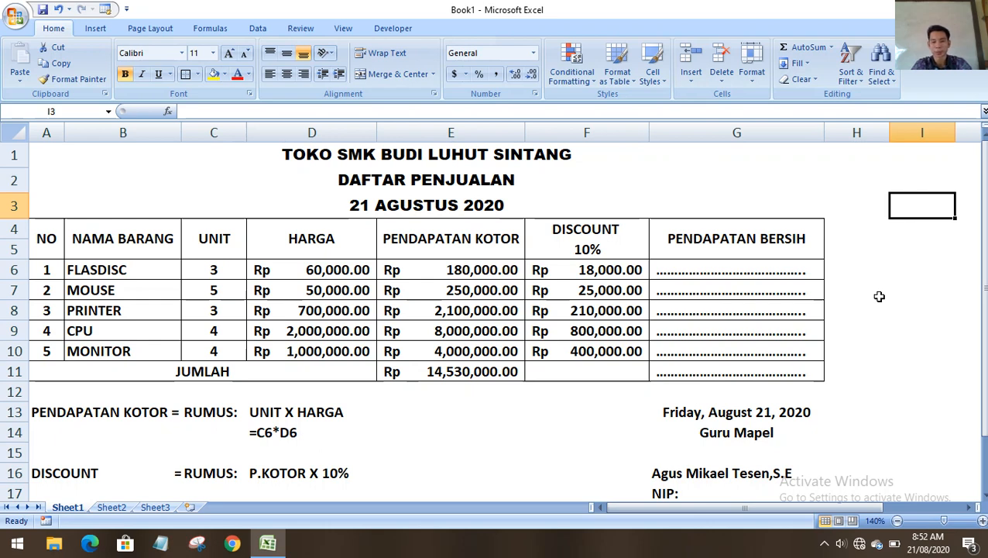
# Insert a space after the comma before S.E in the signer's name in G16.
pyautogui.doubleClick(668, 474)
pyautogui.click(769, 474)
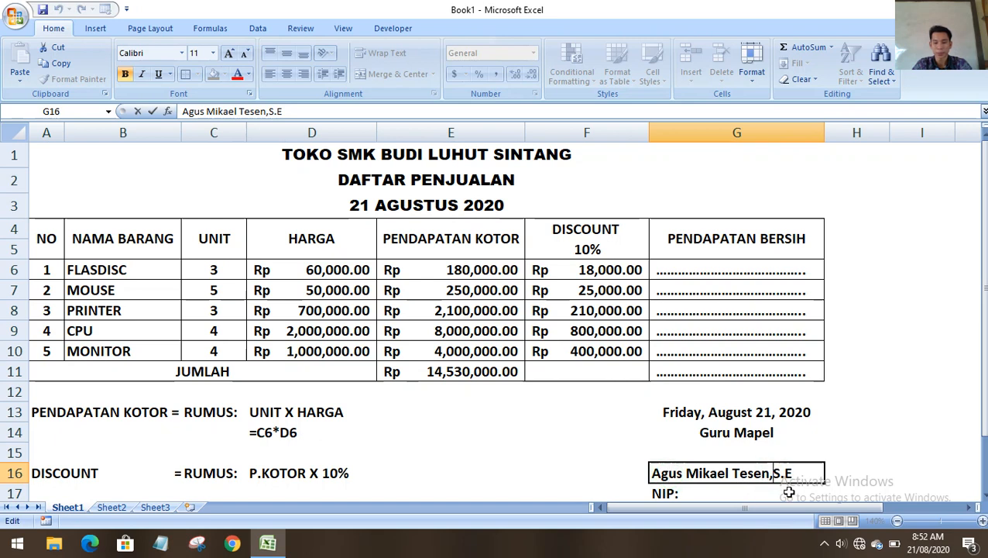
pyautogui.click(921, 434)
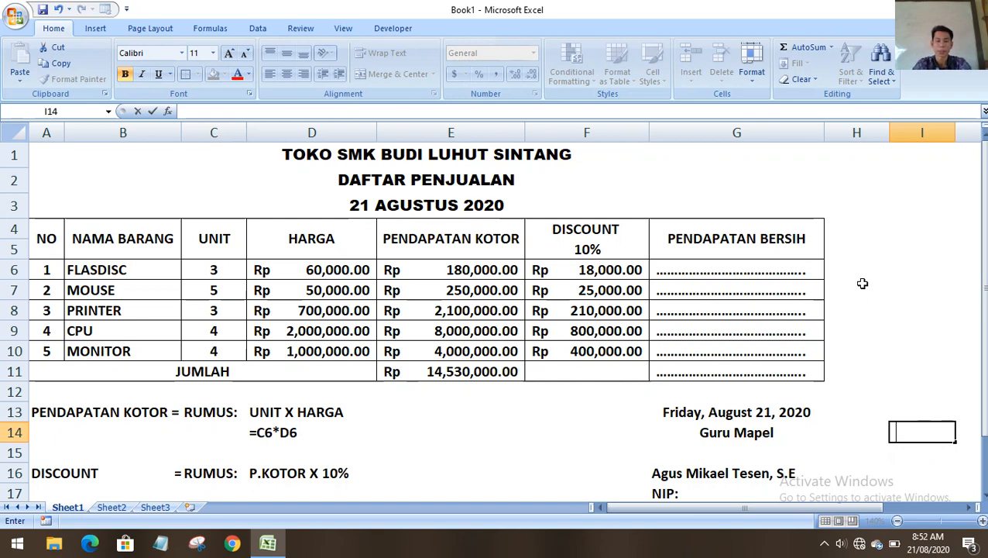
pyautogui.click(919, 179)
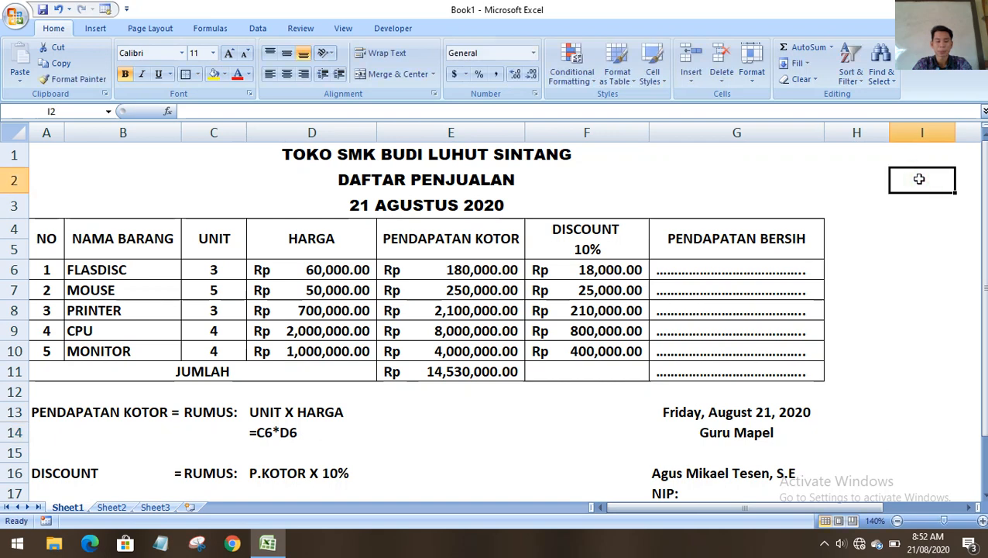